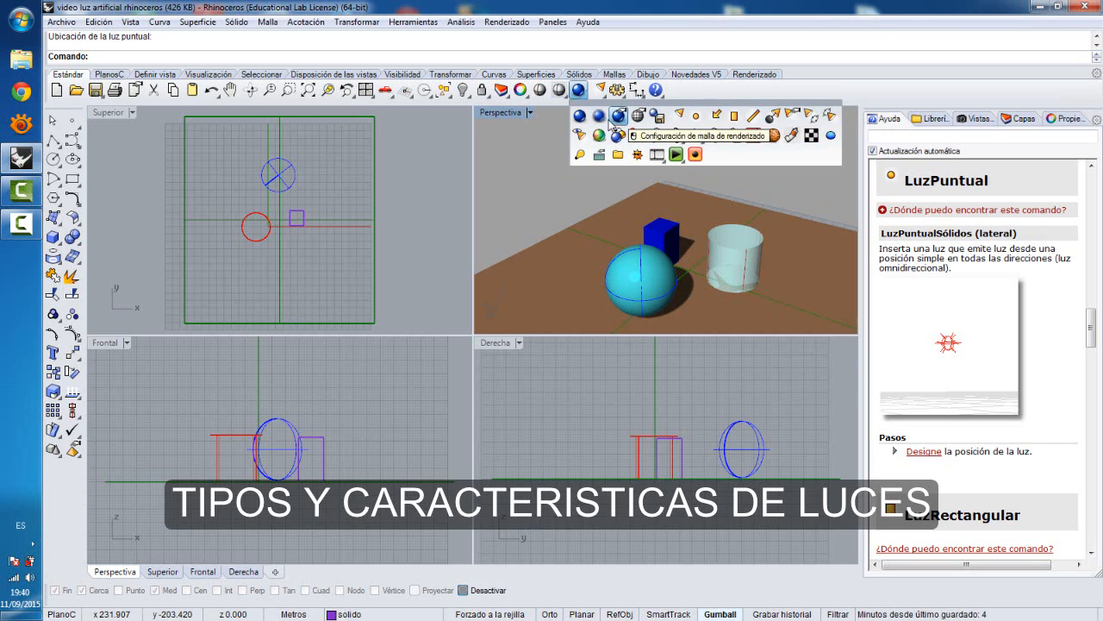
left_click(509, 22)
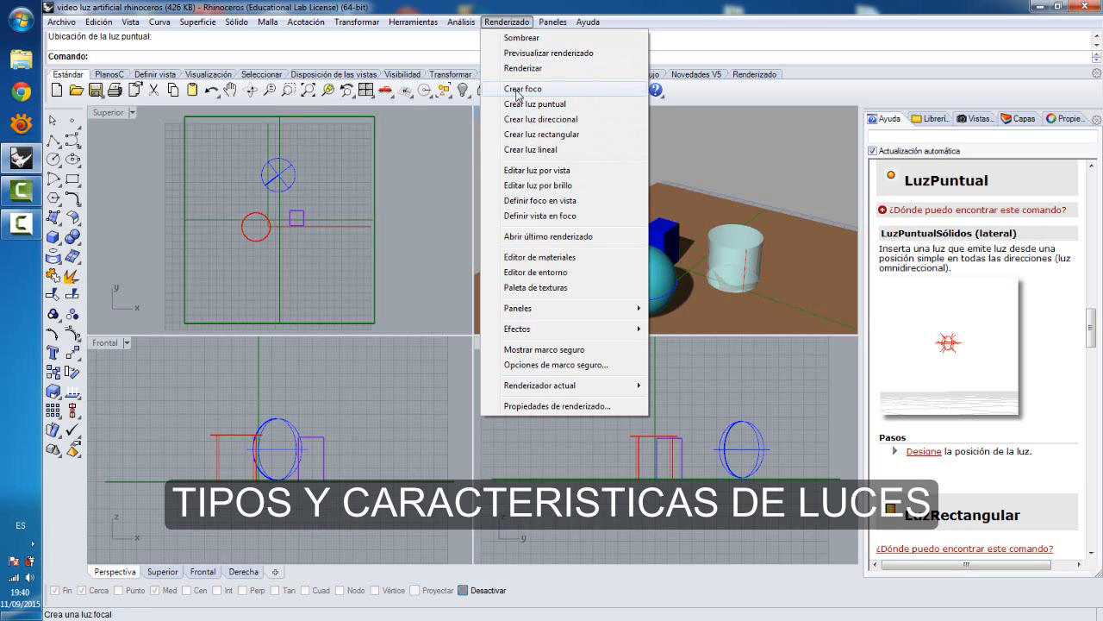
mouse_move(550, 22)
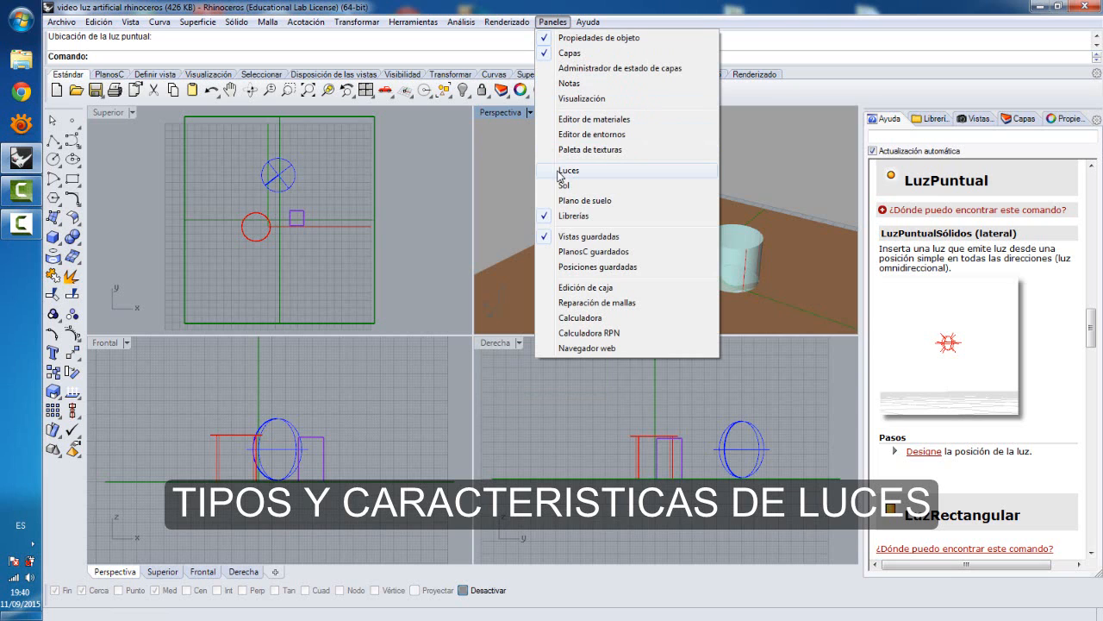
left_click(512, 156)
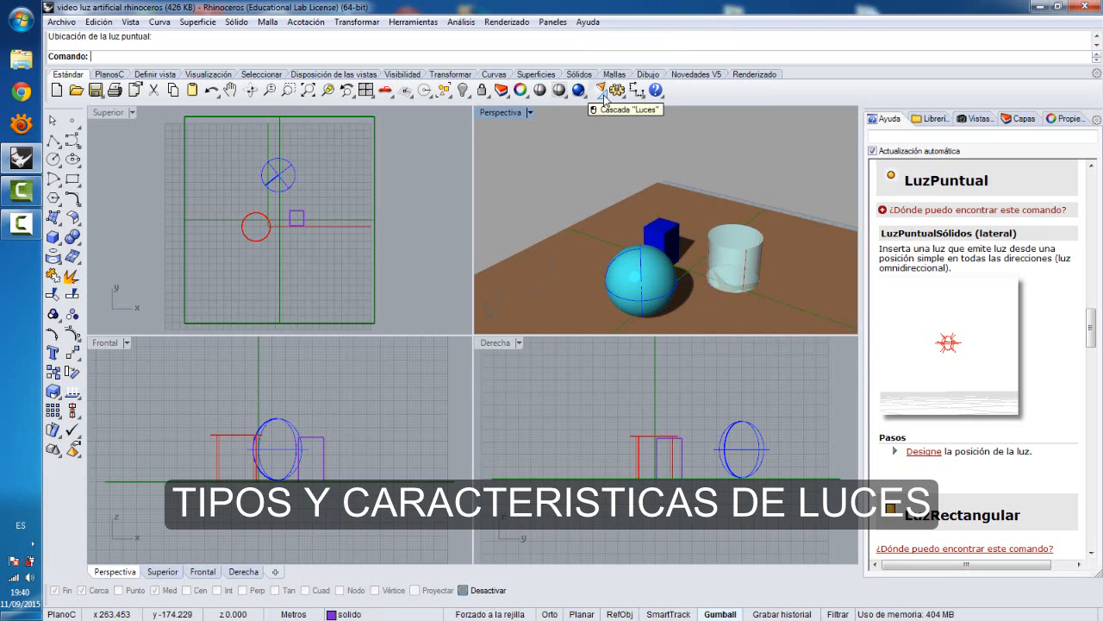
Open the Luces tool group and float it over the Perspectiva view.
left_click(603, 90)
left_click_drag(617, 107, 735, 119)
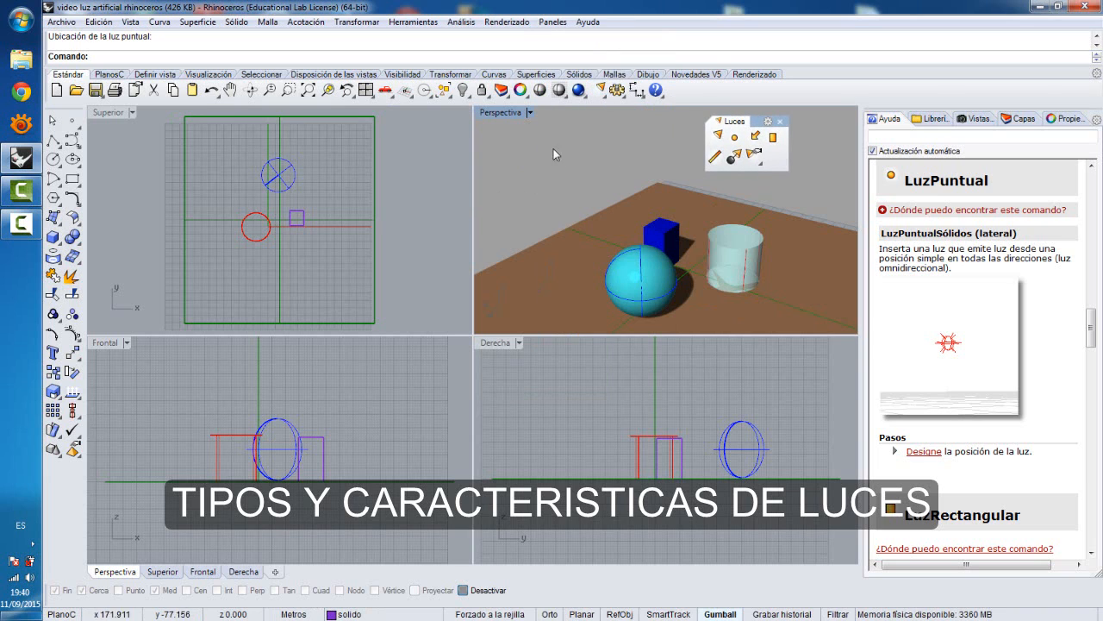
left_click(736, 139)
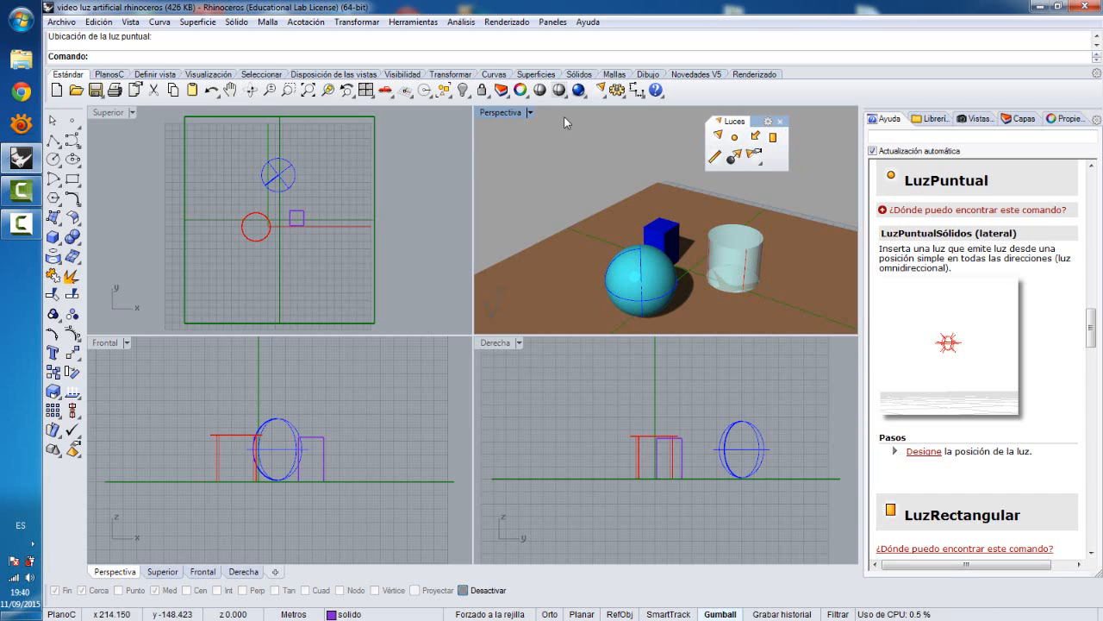
Maximize the Perspectiva viewport and check which display mode it uses.
double_click(508, 111)
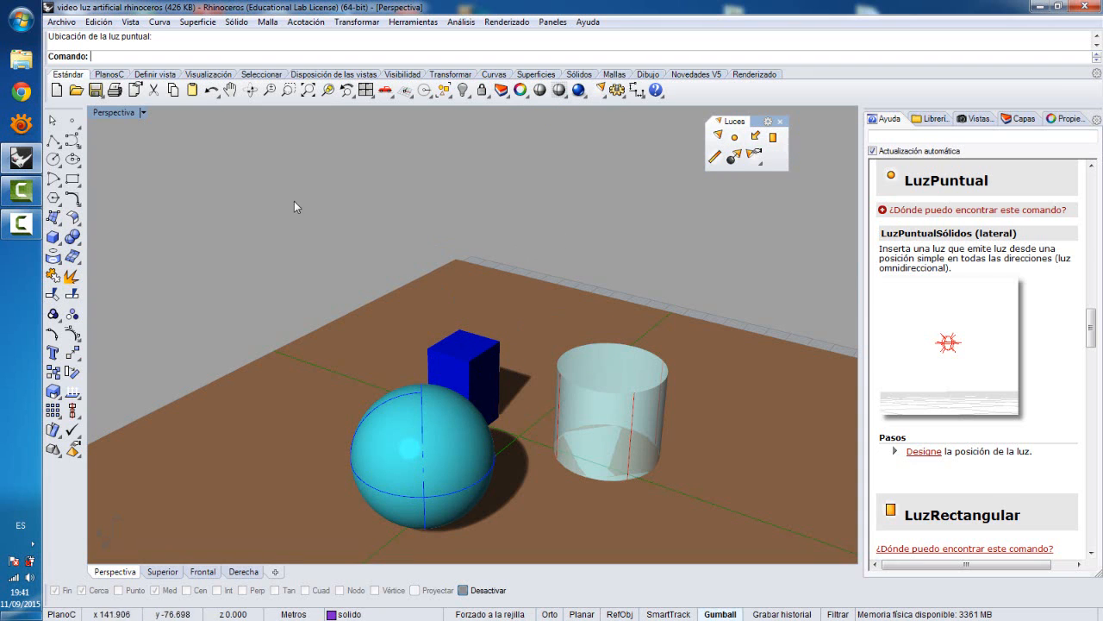
left_click(143, 113)
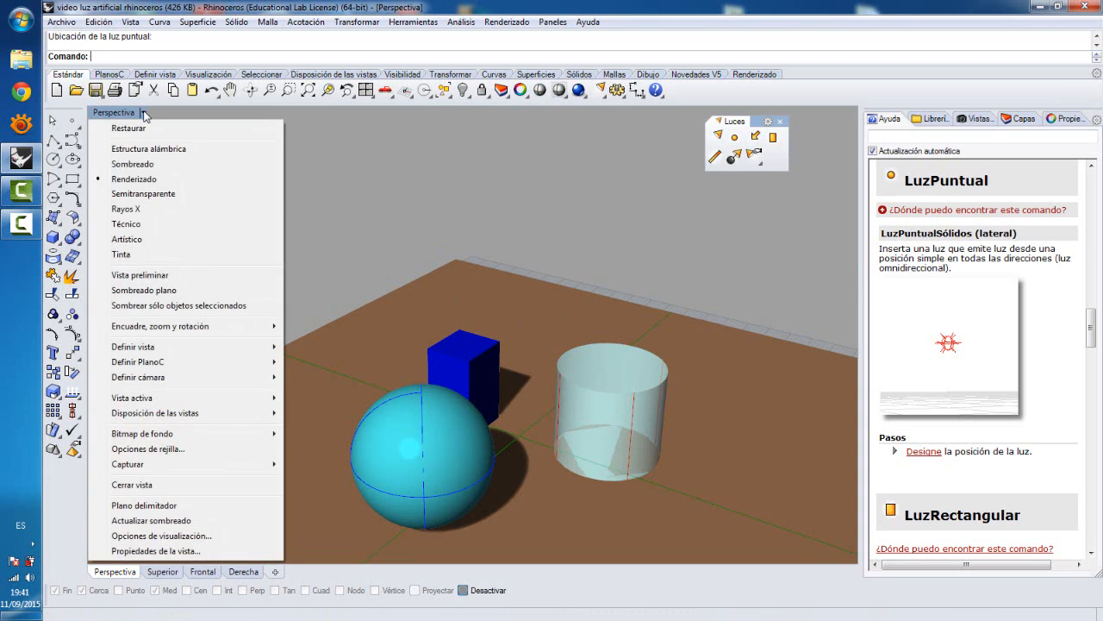
left_click(421, 240)
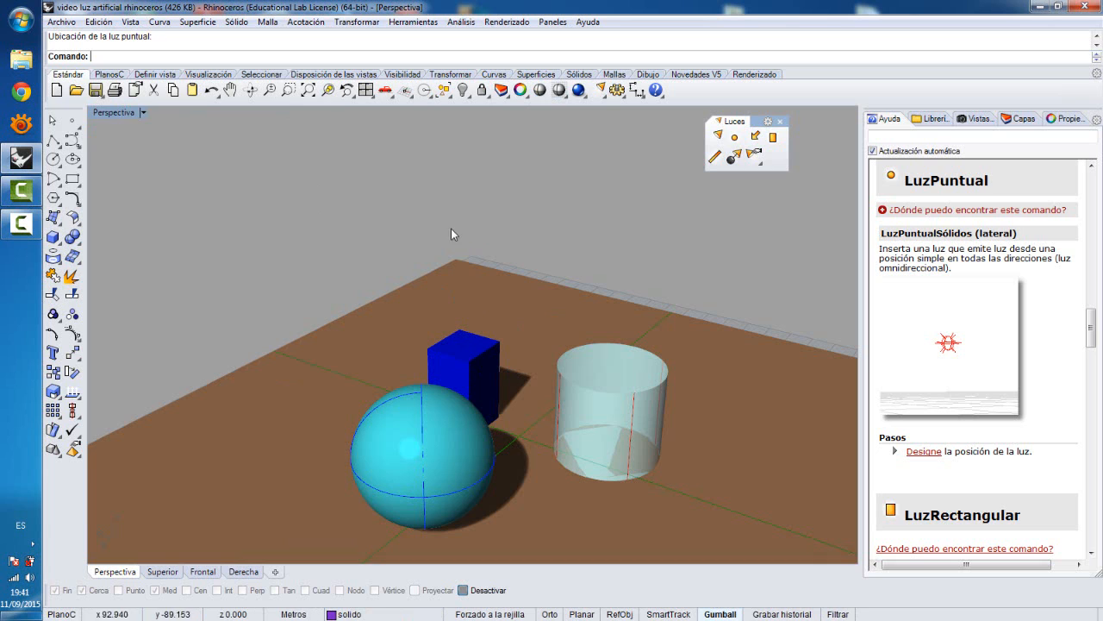
Select the cylinder extrusion and inspect the material settings of its transparente layer.
left_click(583, 376)
left_click(660, 448)
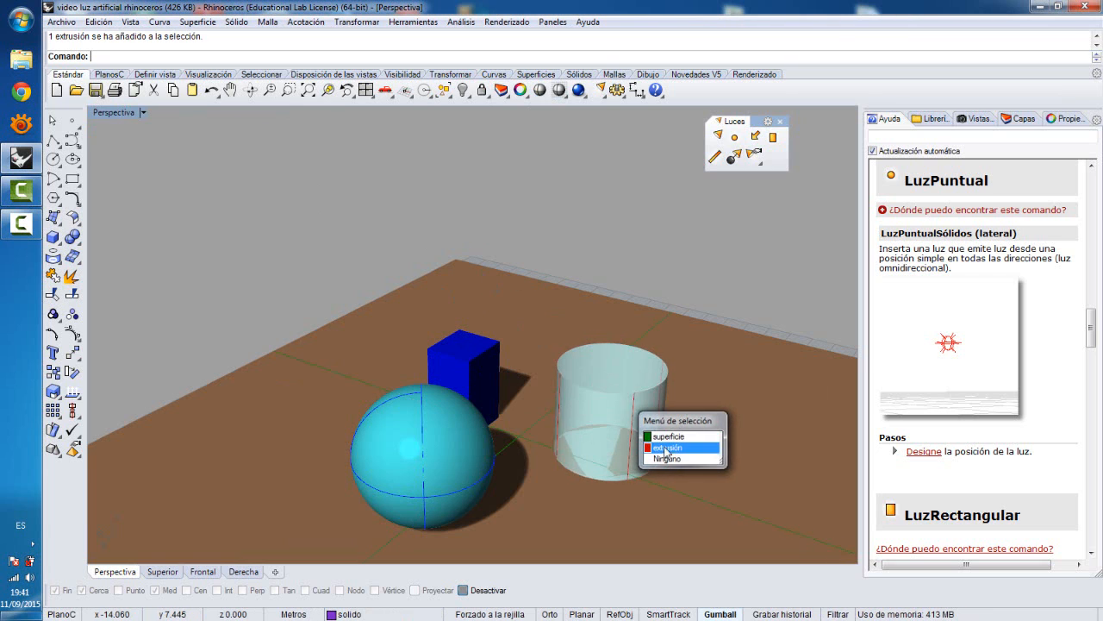
left_click(1021, 118)
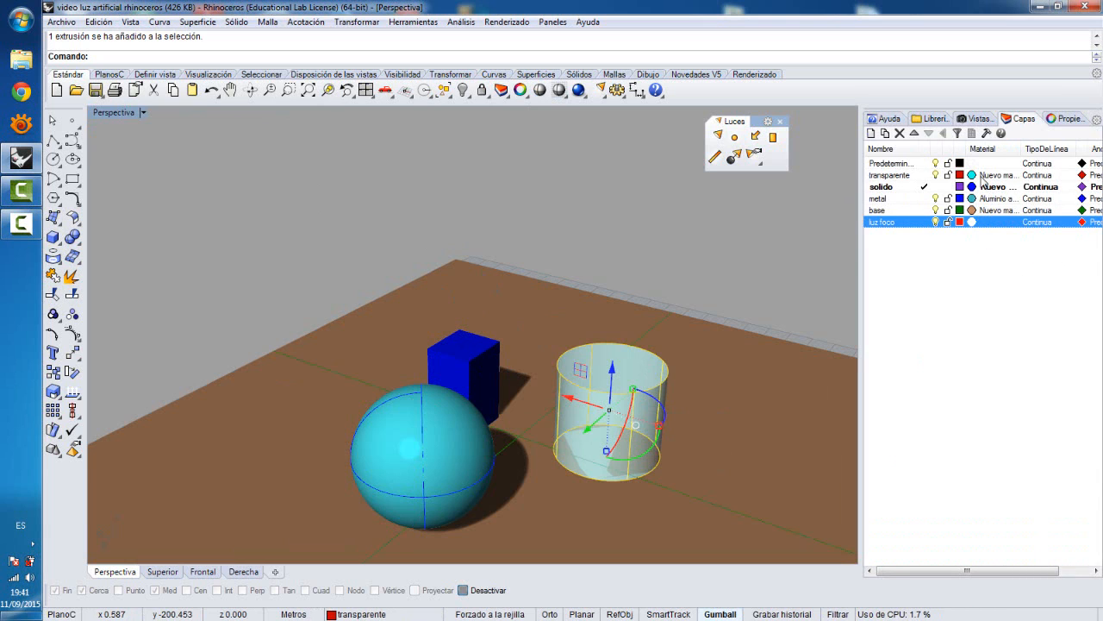
left_click(980, 177)
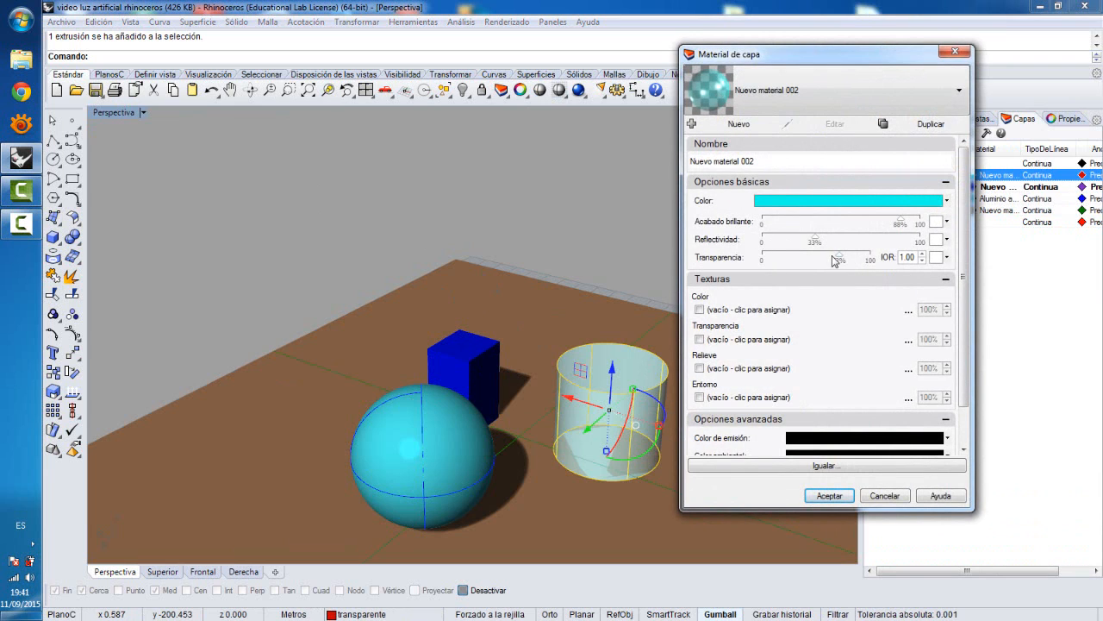
left_click(830, 496)
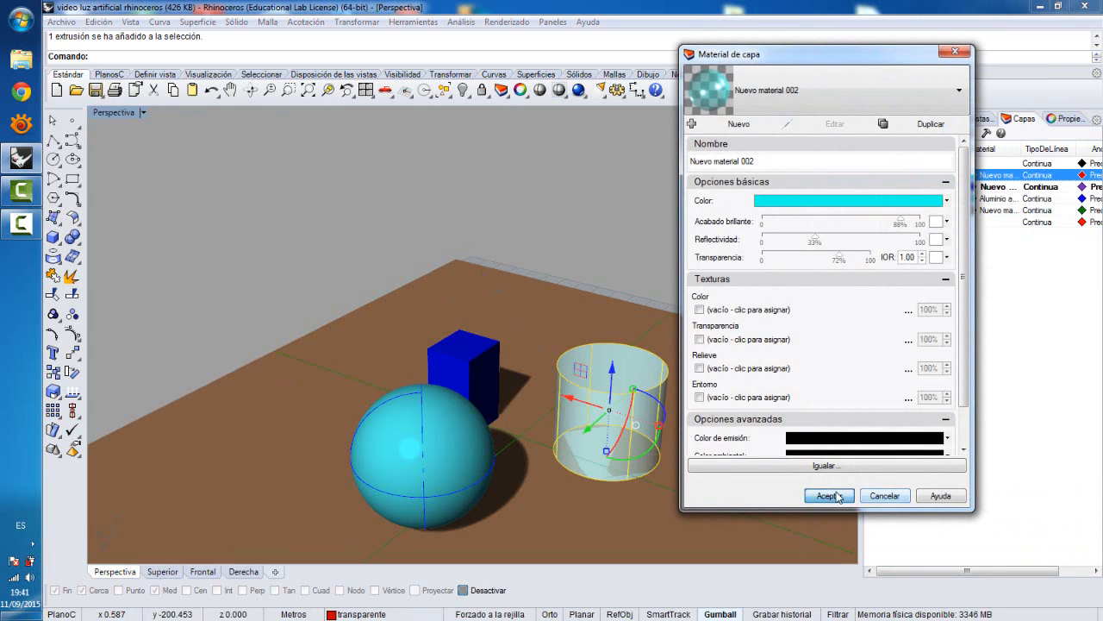
Select the sphere and inspect the Aluminio anodizado material of its metal layer.
left_click(437, 424)
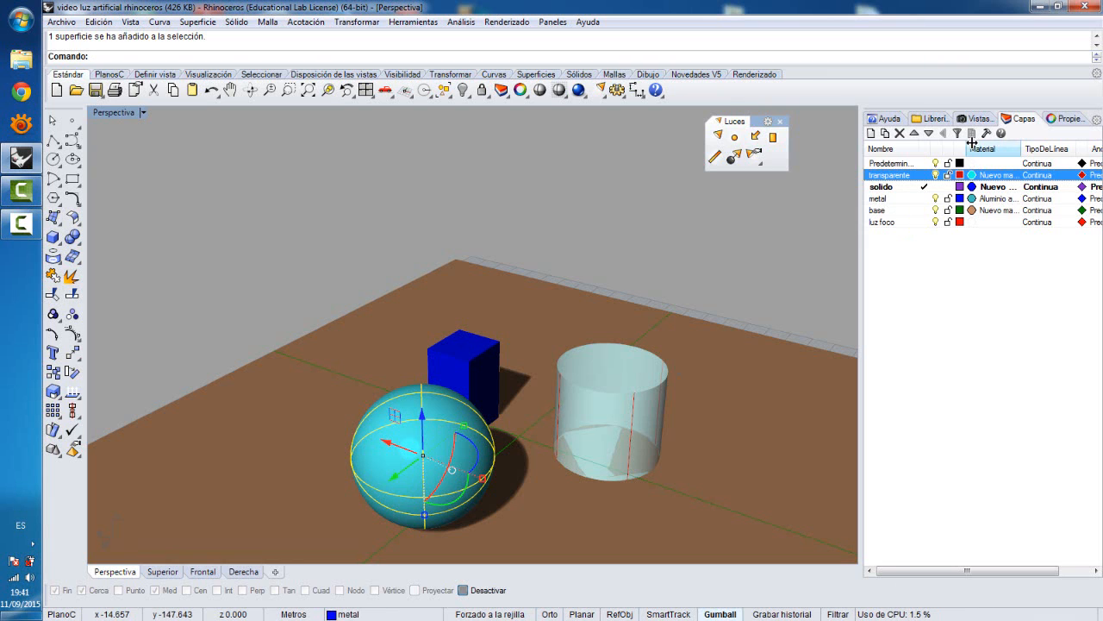
left_click(972, 198)
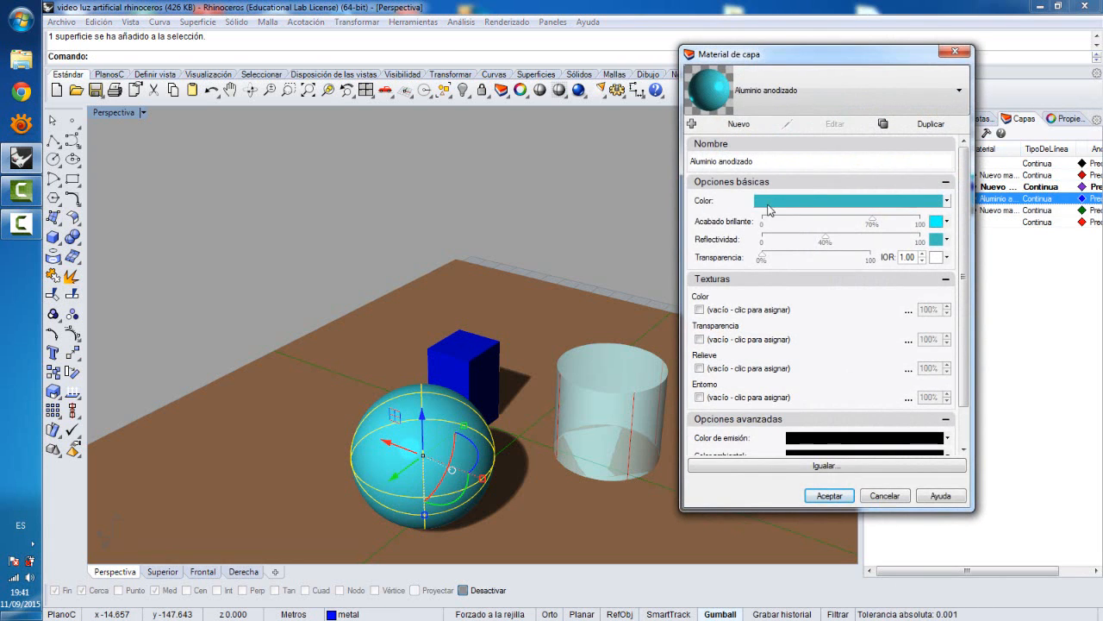
left_click(885, 496)
Select the blue box, inspect the material of its solido layer, and deselect the box.
left_click(479, 364)
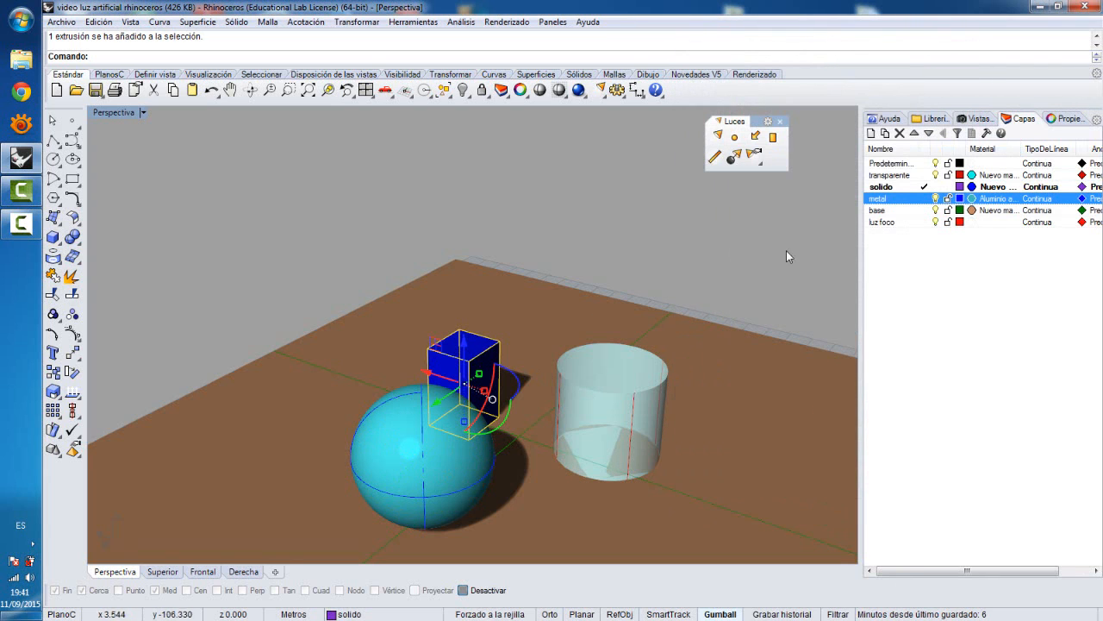
left_click(978, 186)
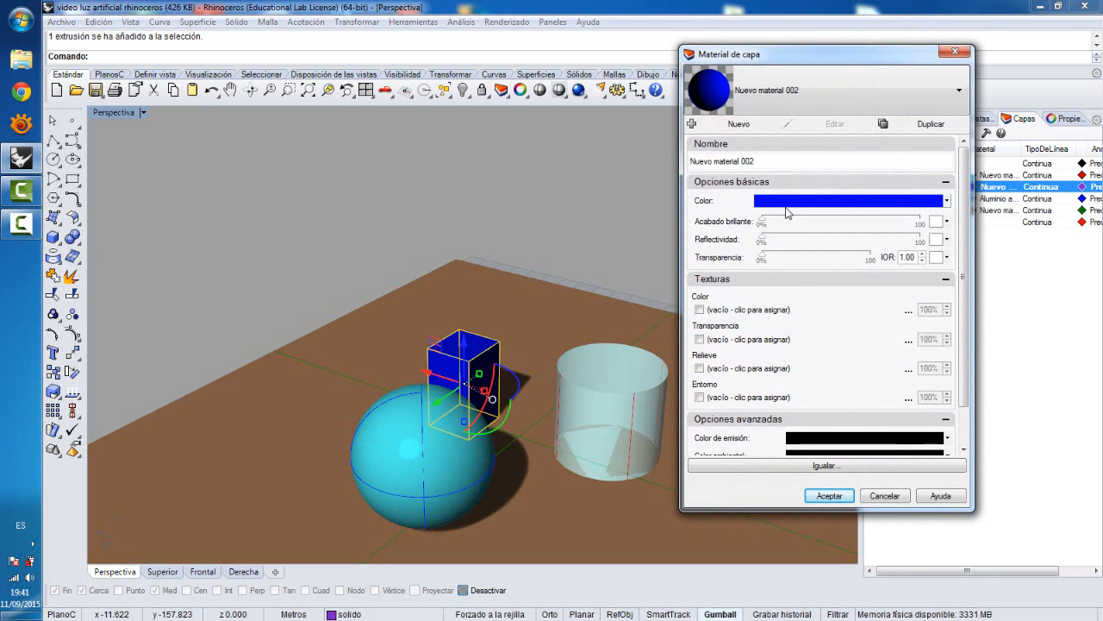
left_click(880, 497)
left_click(658, 282)
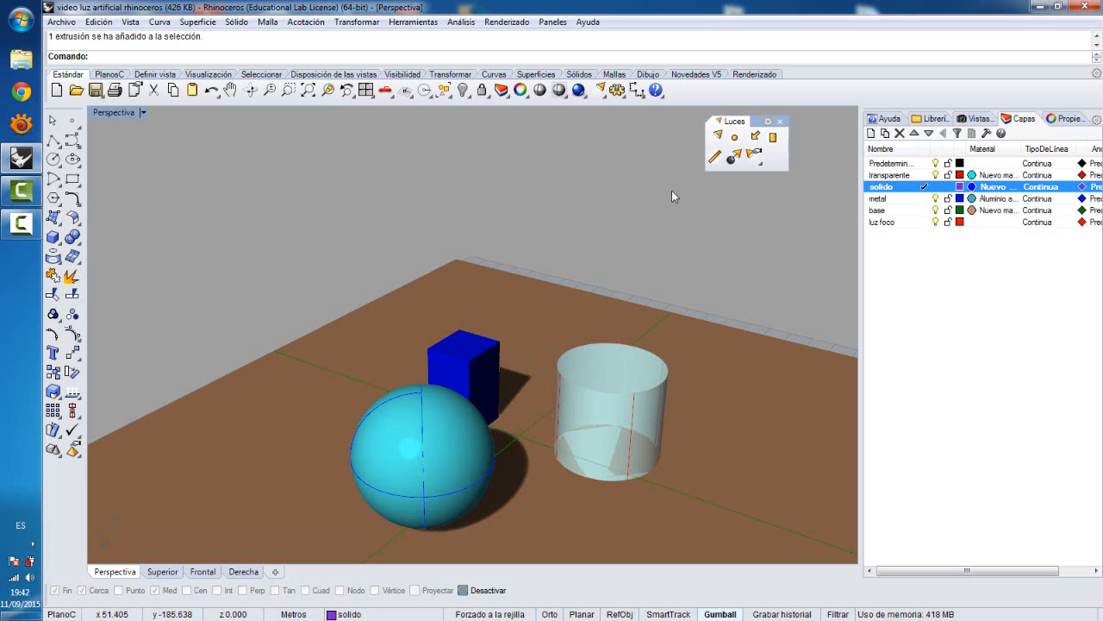
Select the ground surface and inspect the material of its base layer.
left_click(553, 297)
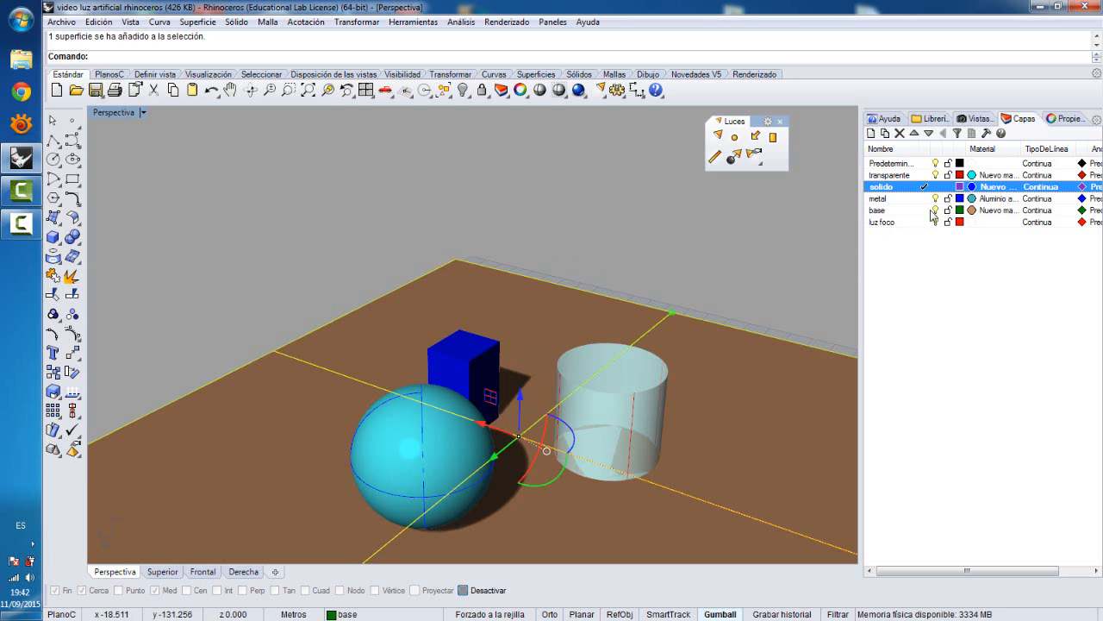
left_click(972, 210)
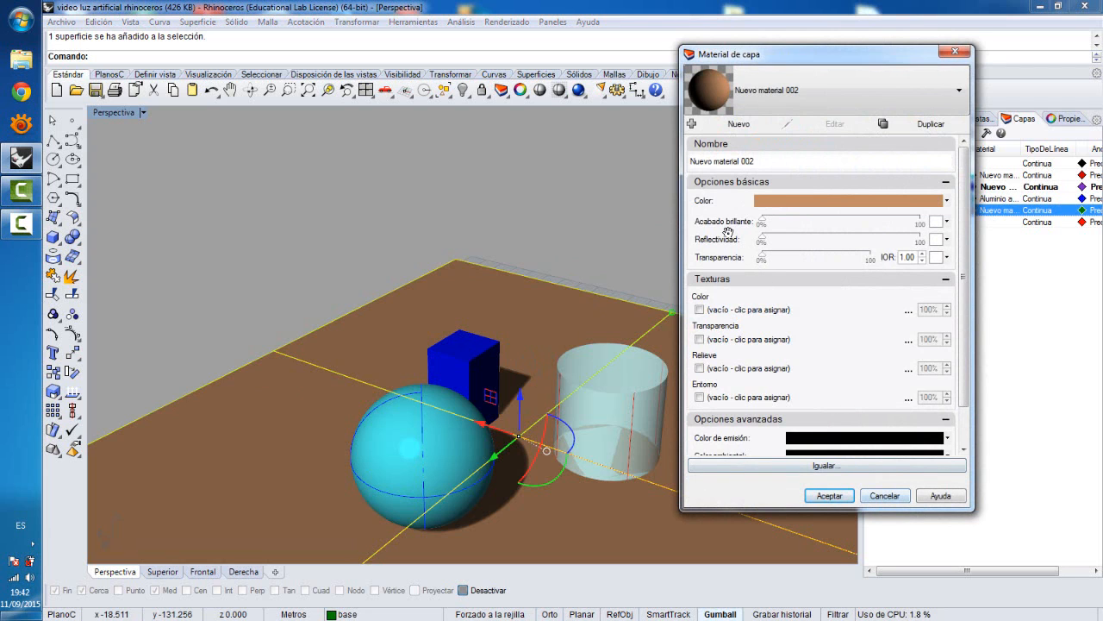
left_click(878, 498)
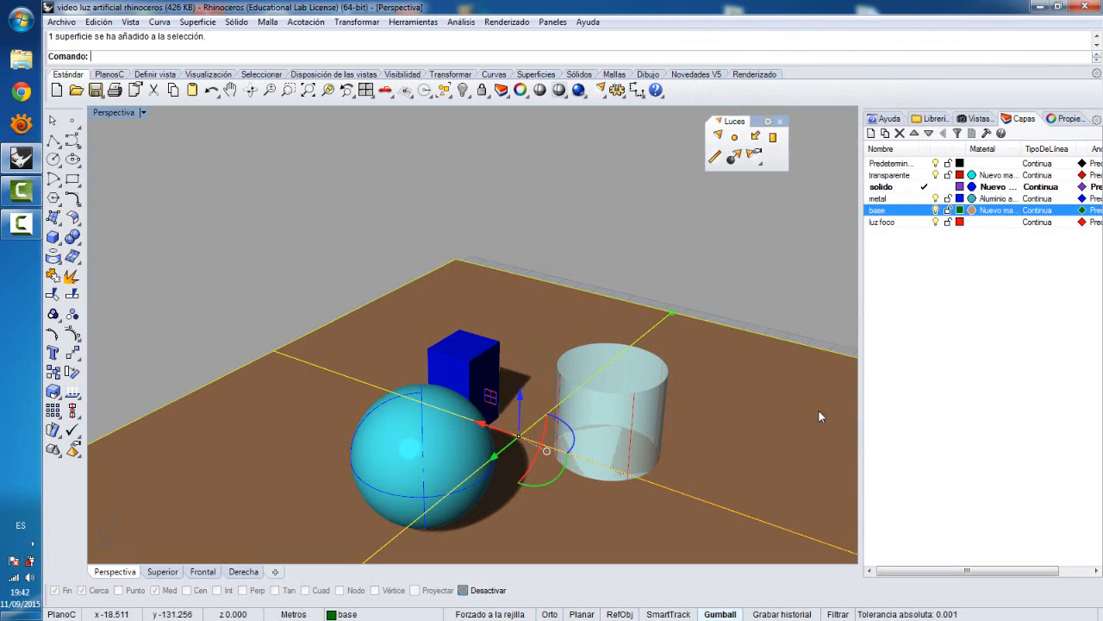
Render the perspective view to examine the default lighting, and close the render window.
left_click(578, 90)
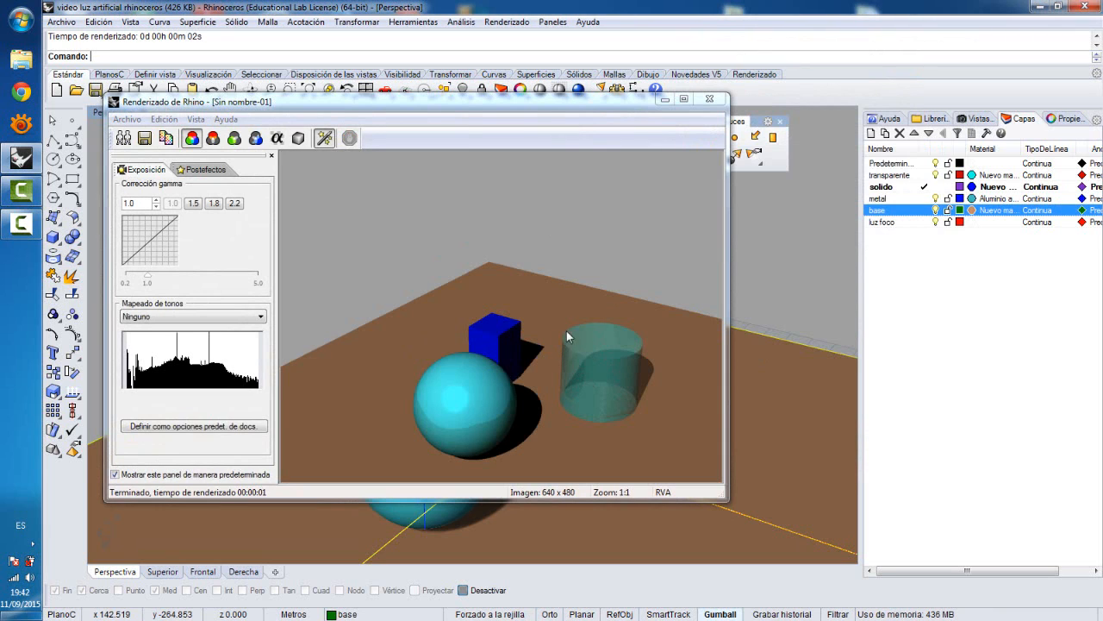
left_click(595, 372)
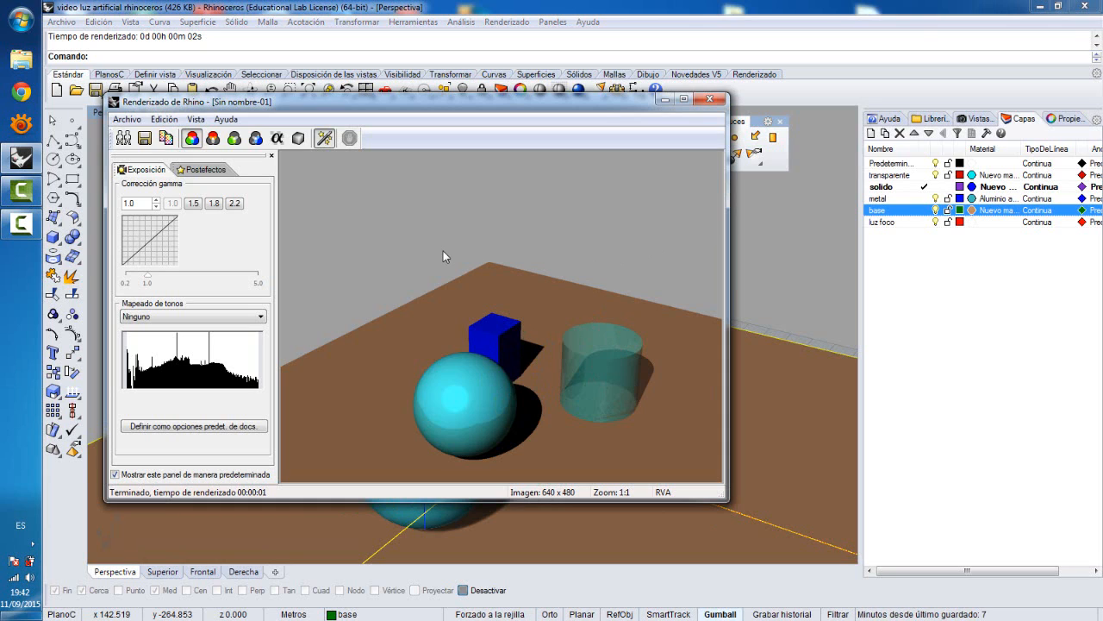
left_click(710, 101)
left_click(293, 158)
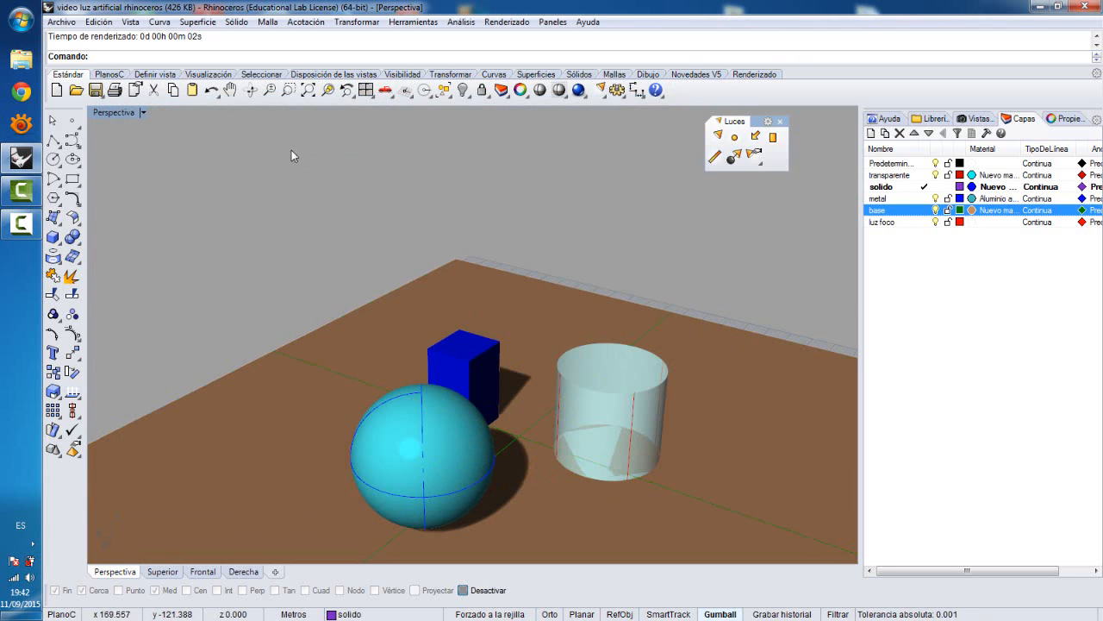
Restore the four-viewport layout and place a point light between the sphere and the box in the Superior view.
double_click(105, 113)
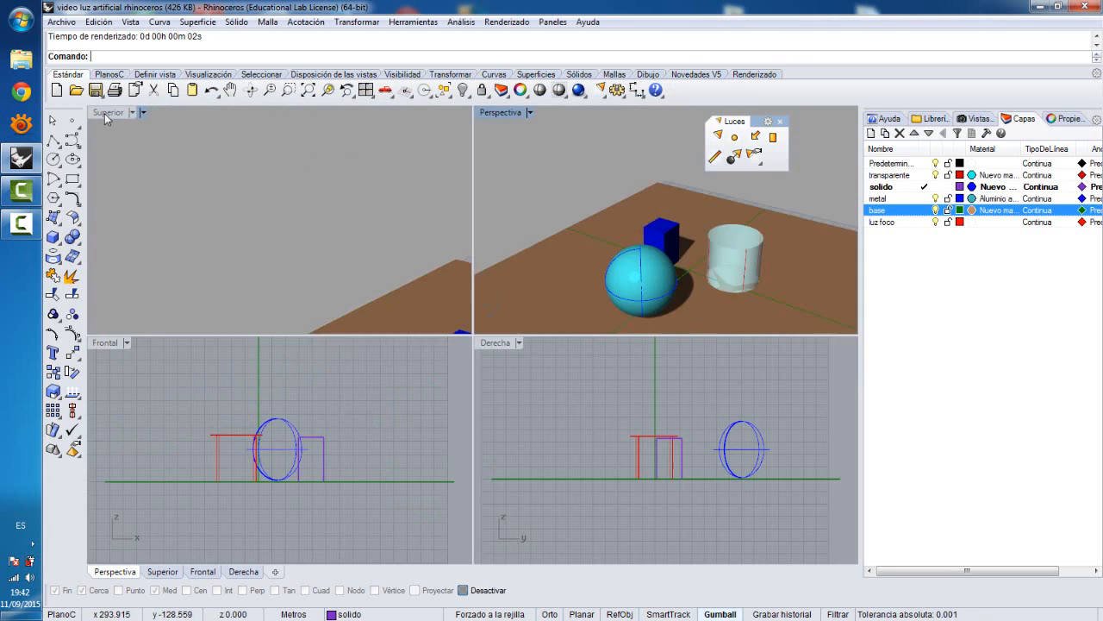
left_click(734, 138)
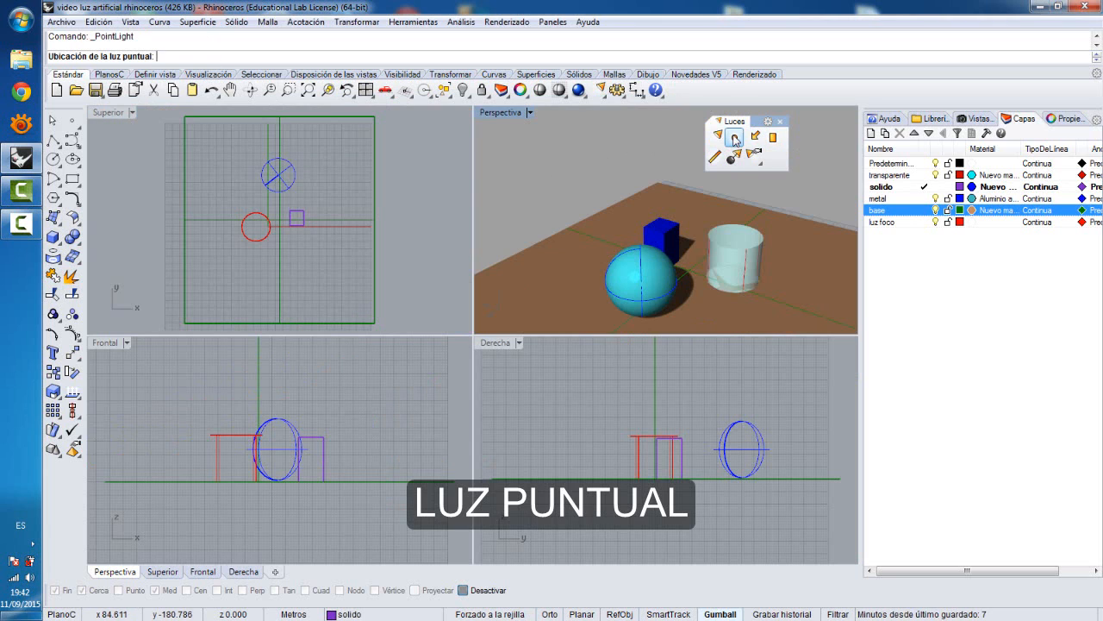
left_click(280, 208)
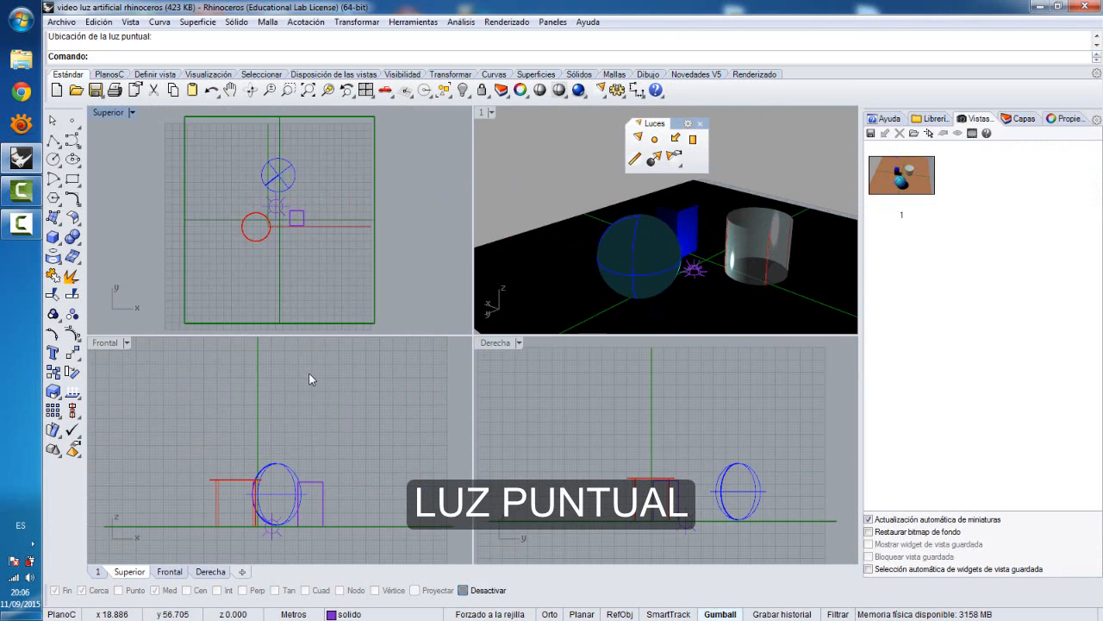
Raise the point light about 46 m above the ground in the Frontal view and close the floating Luces toolbar.
left_click(275, 529)
left_click(274, 526)
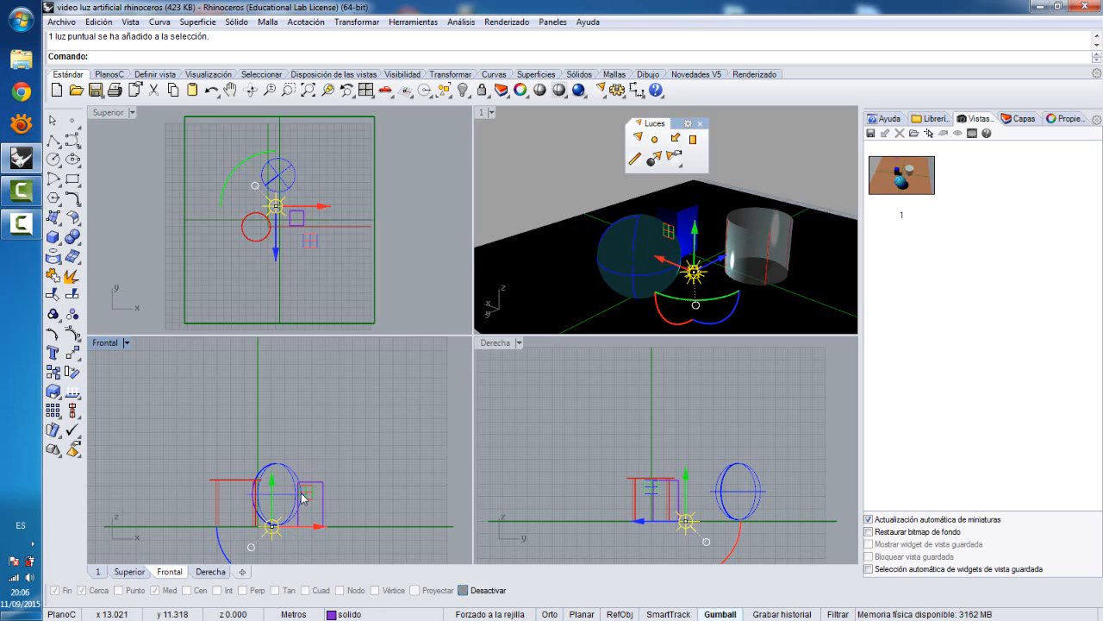
left_click_drag(309, 495, 316, 368)
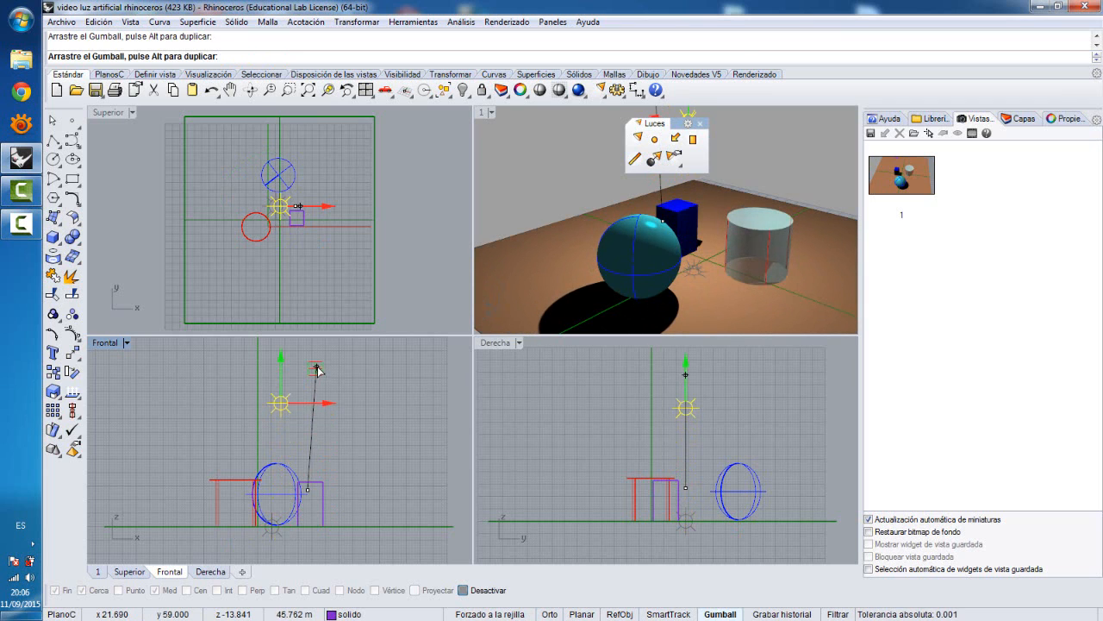
left_click(700, 126)
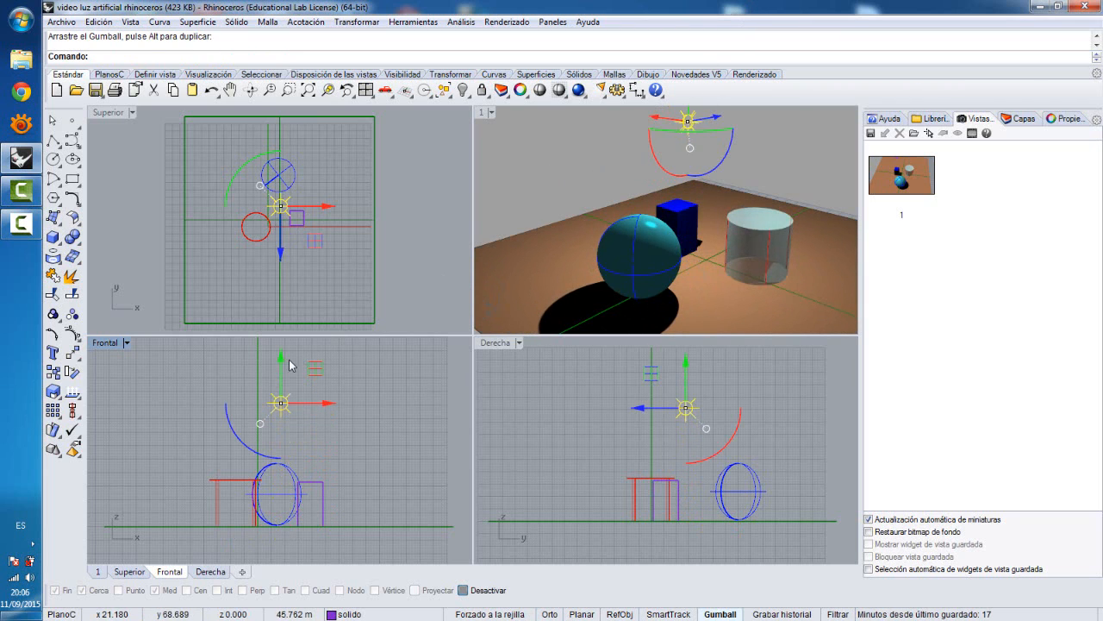
Move the point light about 6 m further in the Frontal view and shift it sideways toward the vertical axis.
left_click_drag(315, 367, 319, 353)
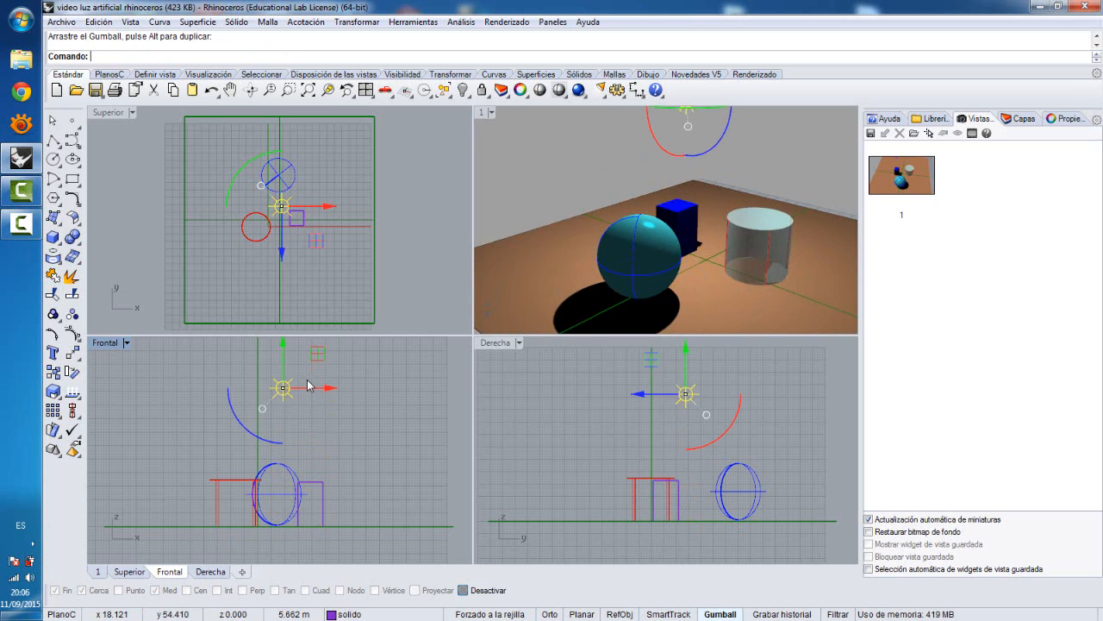
right_click_drag(307, 387, 301, 406)
left_click_drag(319, 377, 265, 375)
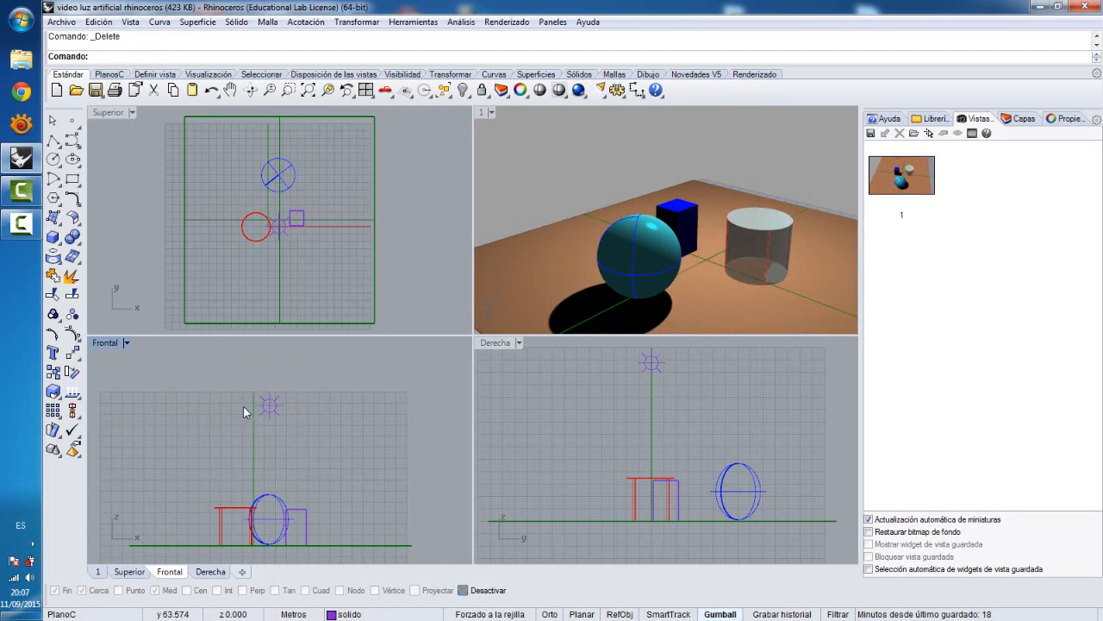
Move the point light about 25 m higher in the Frontal view and maximize viewport 1 to examine the shadows.
left_click(266, 406)
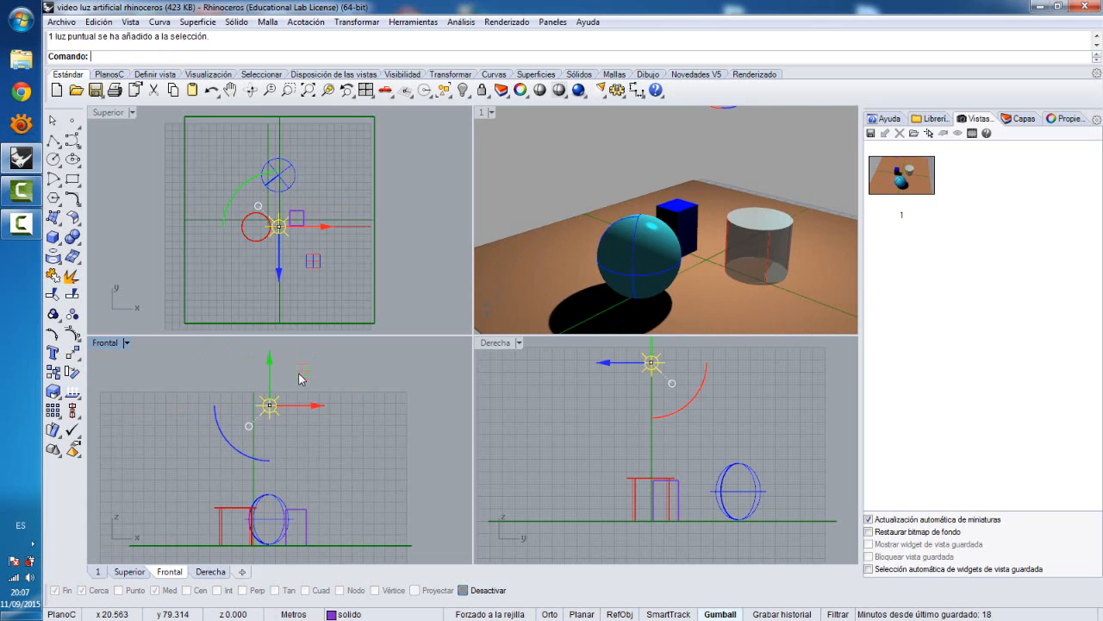
right_click_drag(302, 402, 294, 428)
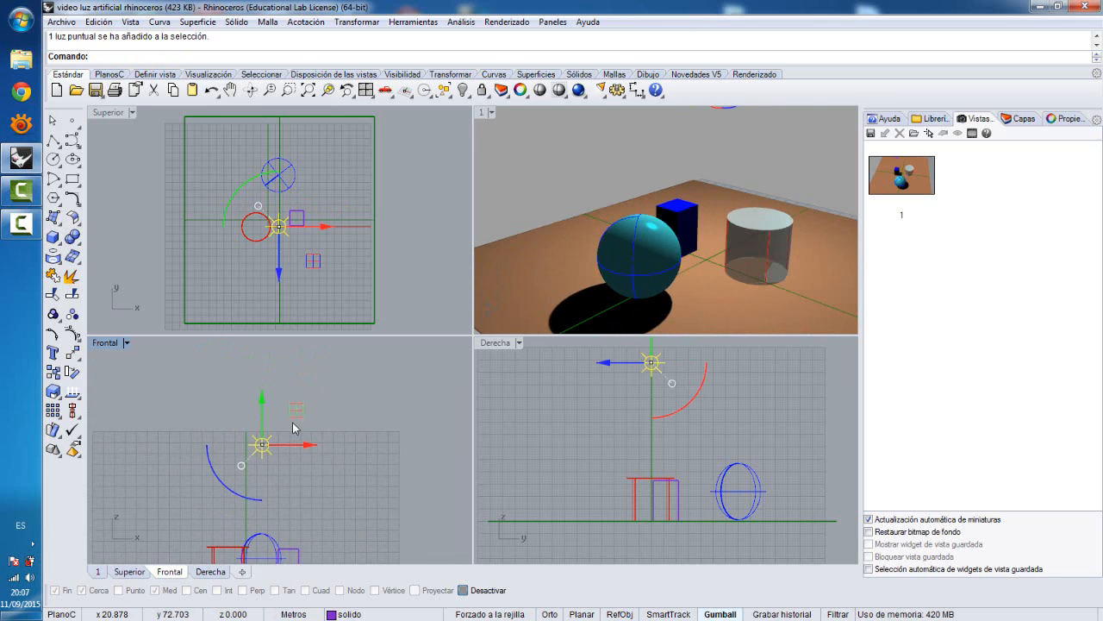
mouse_move(300, 407)
left_mouse_down()
mouse_move(299, 351)
mouse_move(242, 347)
mouse_move(290, 355)
left_mouse_up()
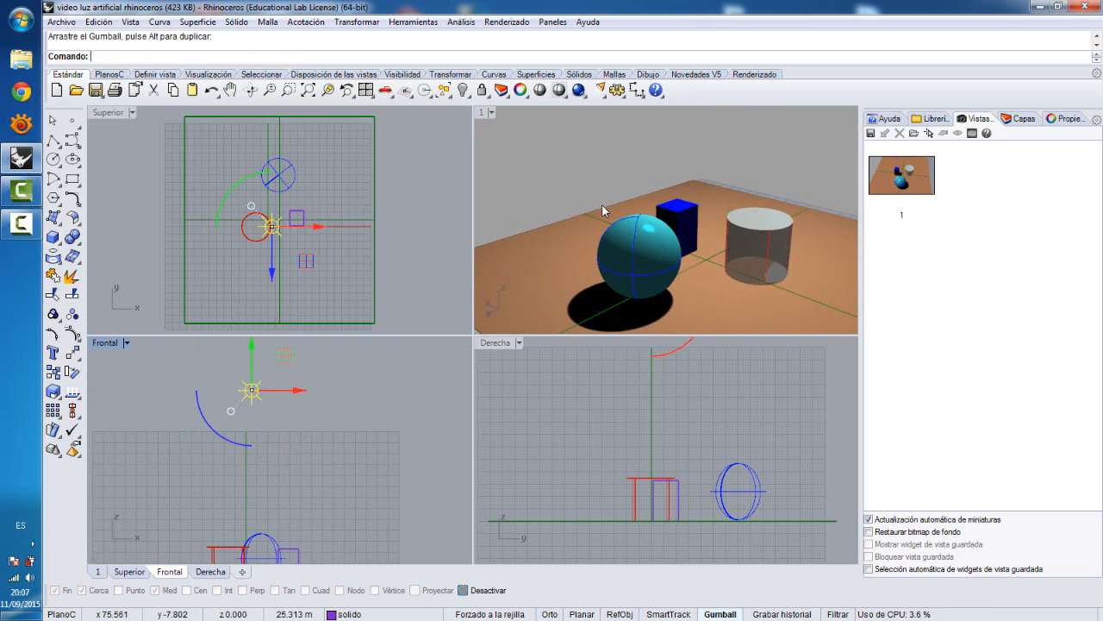
double_click(485, 113)
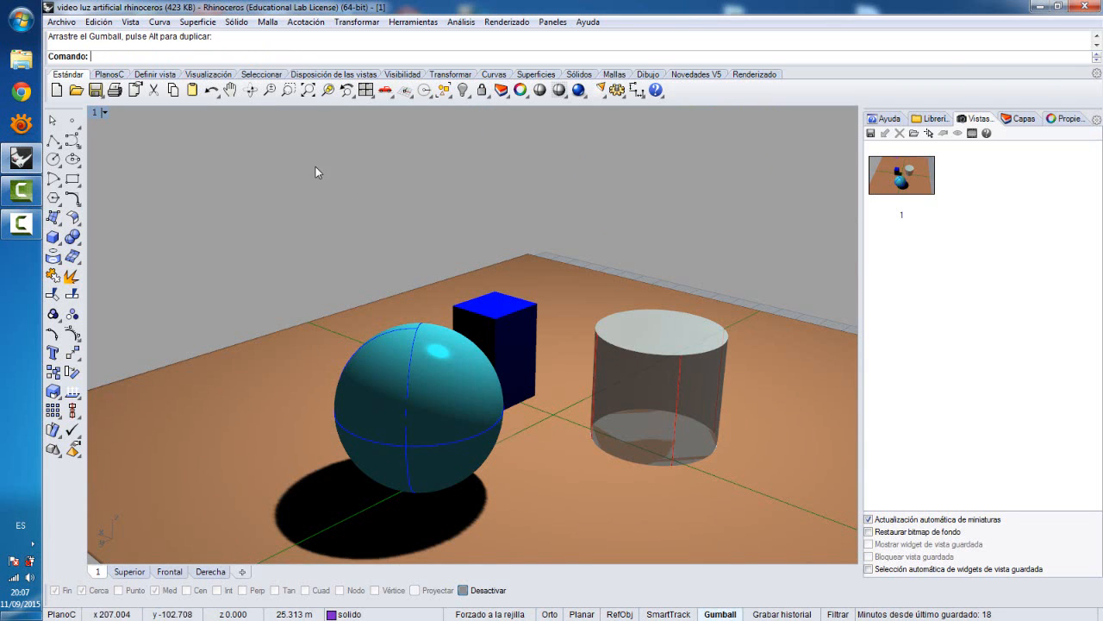
Render the maximized viewport 1, close the render window and restore the four-viewport layout.
left_click(579, 89)
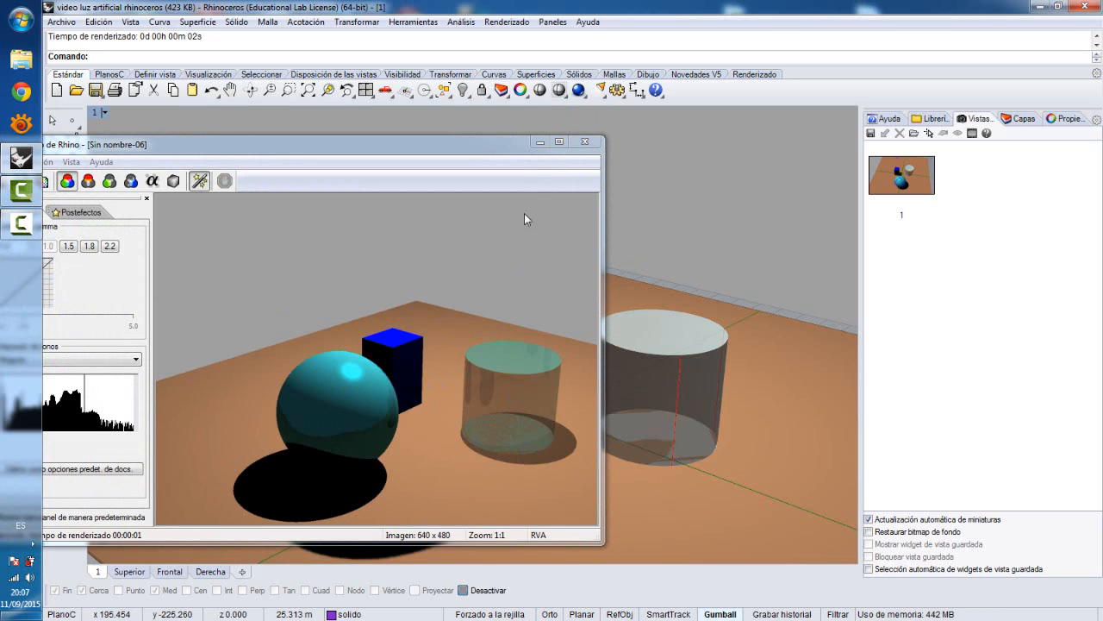
left_click(584, 143)
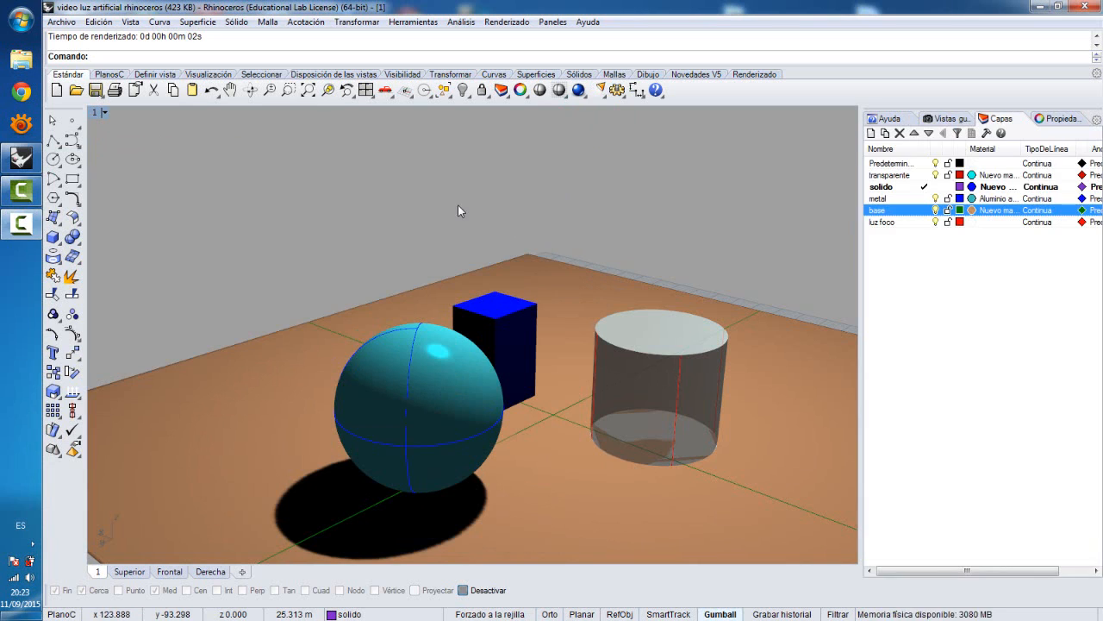
double_click(95, 116)
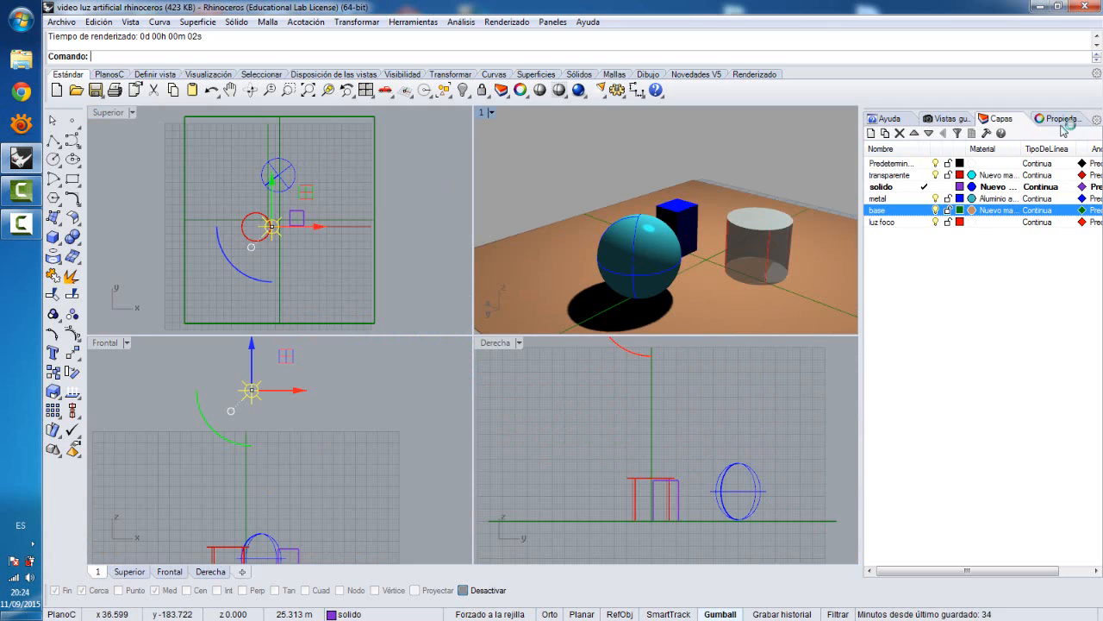
Open the colour selector for the point light and move it clear of viewport 1.
left_click(1063, 122)
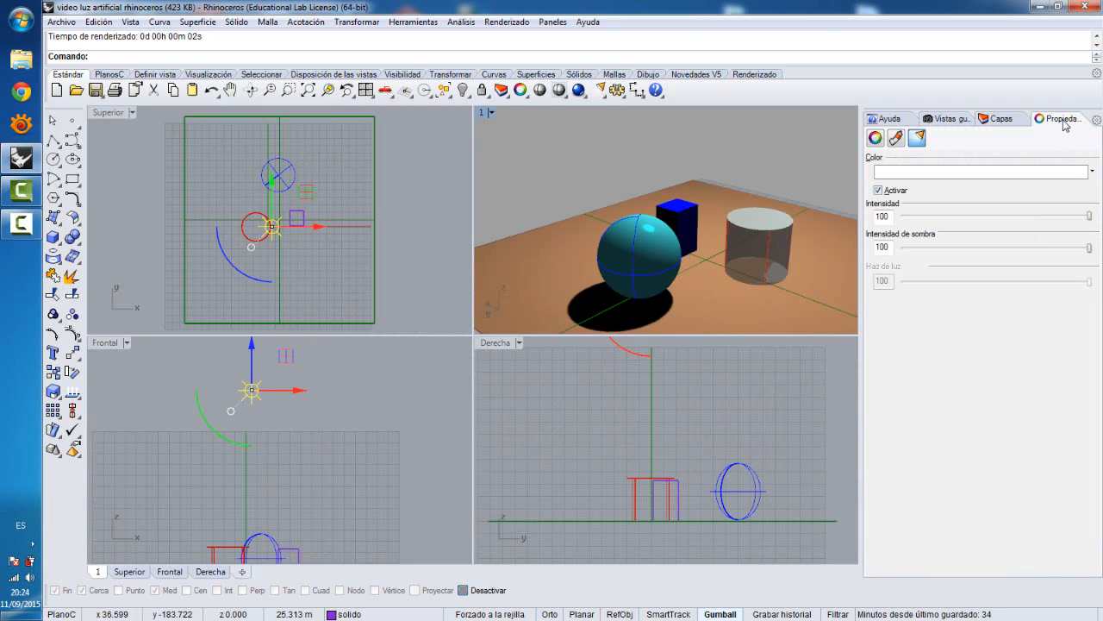
left_click(896, 175)
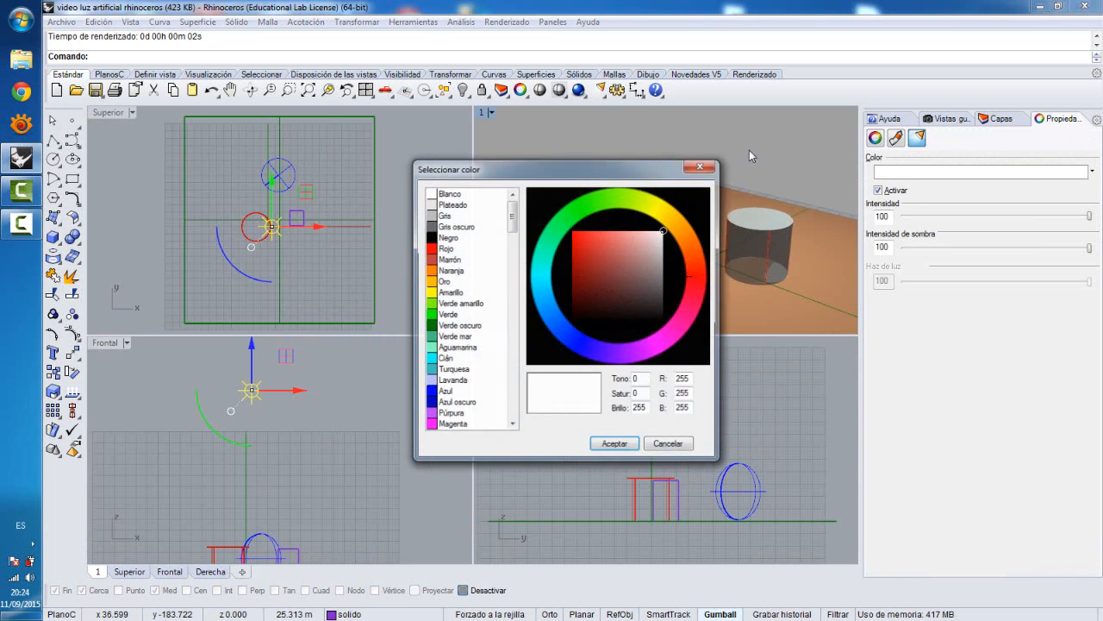
left_click_drag(610, 170, 299, 132)
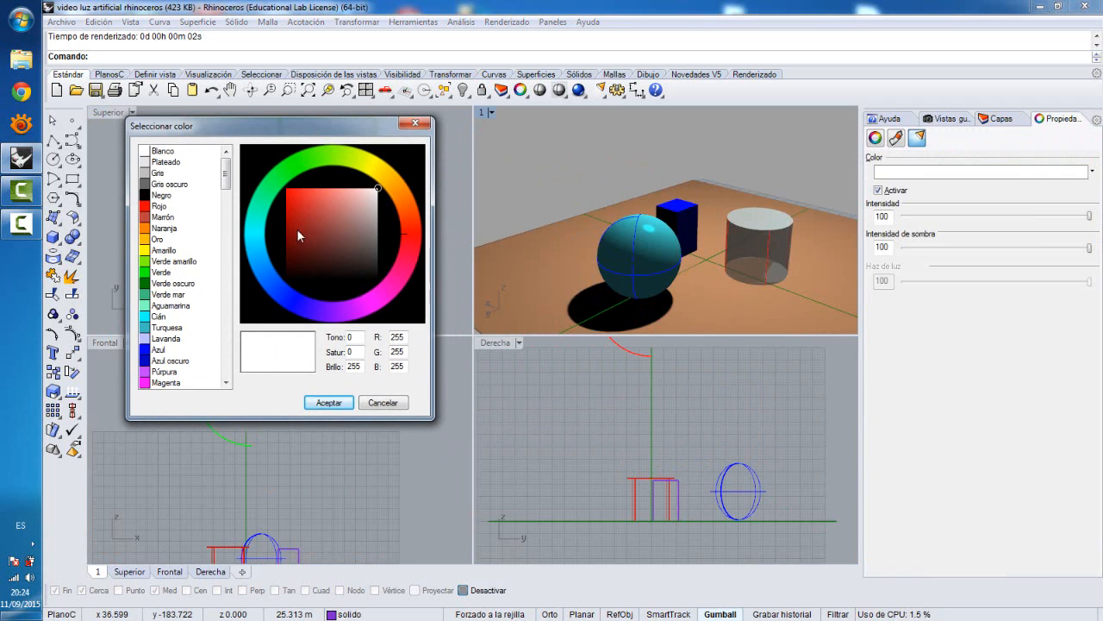
Try blue, cyan, red, golden yellow and a muted beige as the point light's colour.
left_click(294, 296)
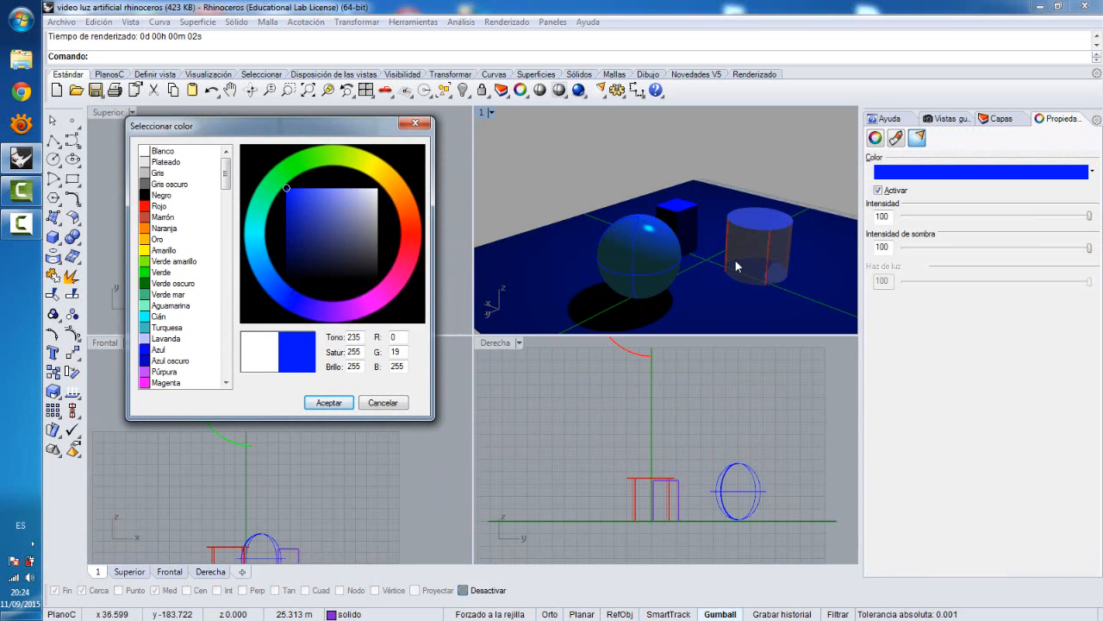
left_click(260, 240)
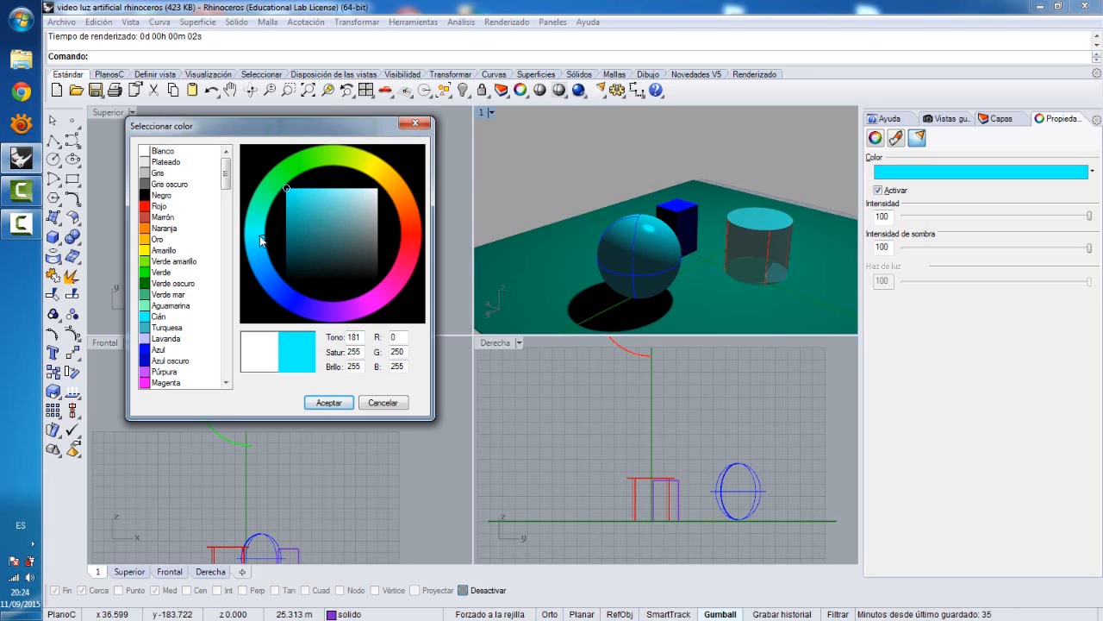
left_click(411, 250)
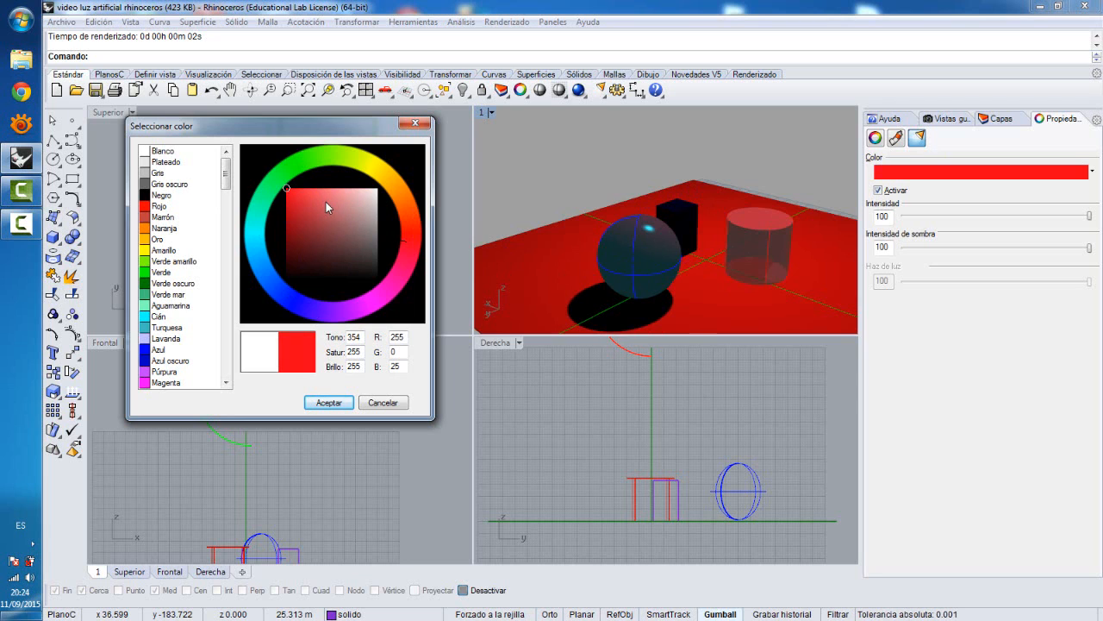
left_click(383, 171)
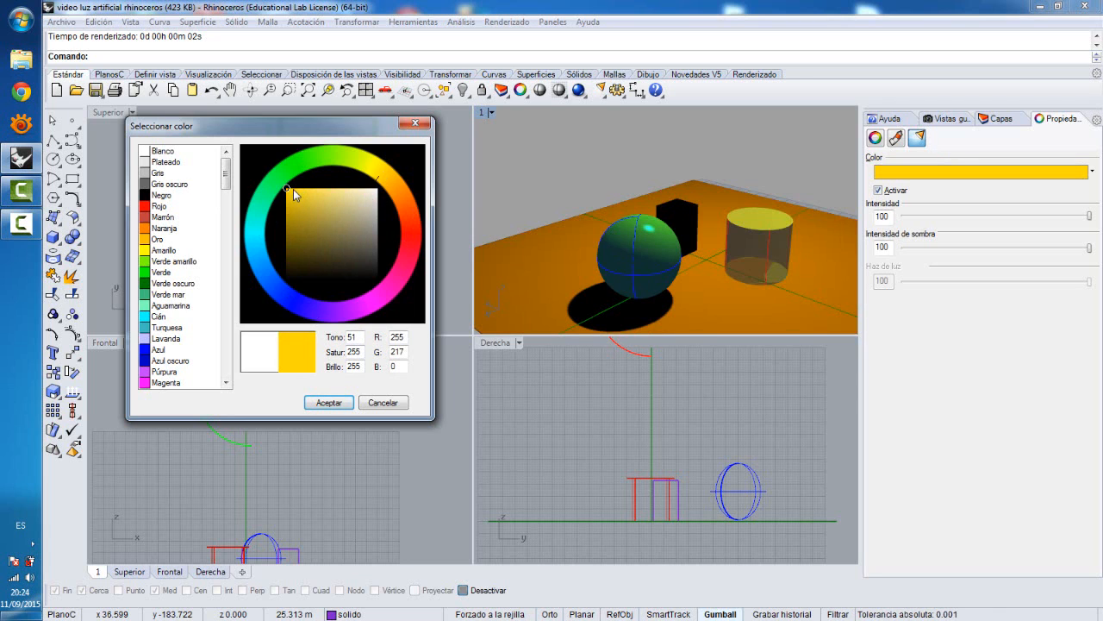
mouse_move(293, 188)
left_mouse_down()
mouse_move(340, 206)
mouse_move(342, 234)
mouse_move(347, 207)
left_mouse_up()
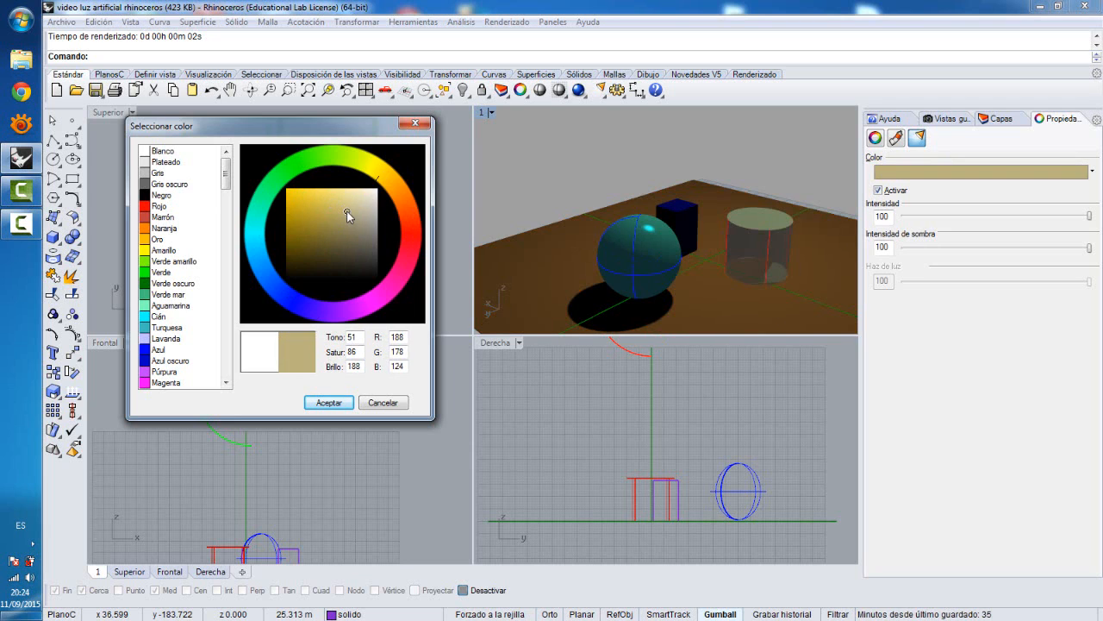
Compare the preset colours Plateado and Blanco, and apply Plateado as the point light's colour.
left_click(152, 162)
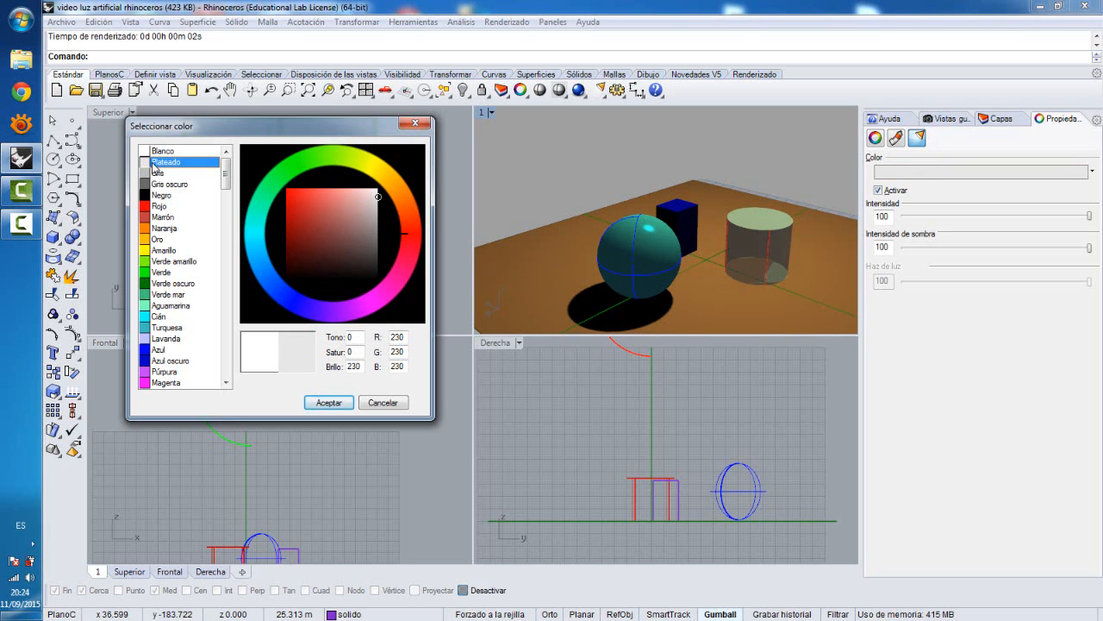
left_click(147, 151)
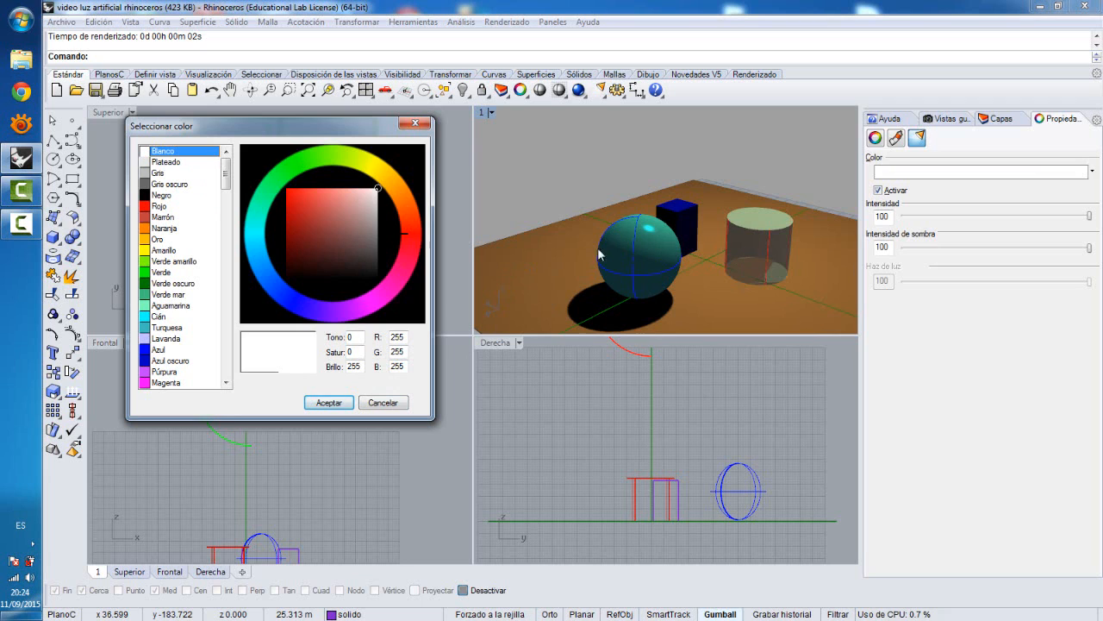
left_click(148, 164)
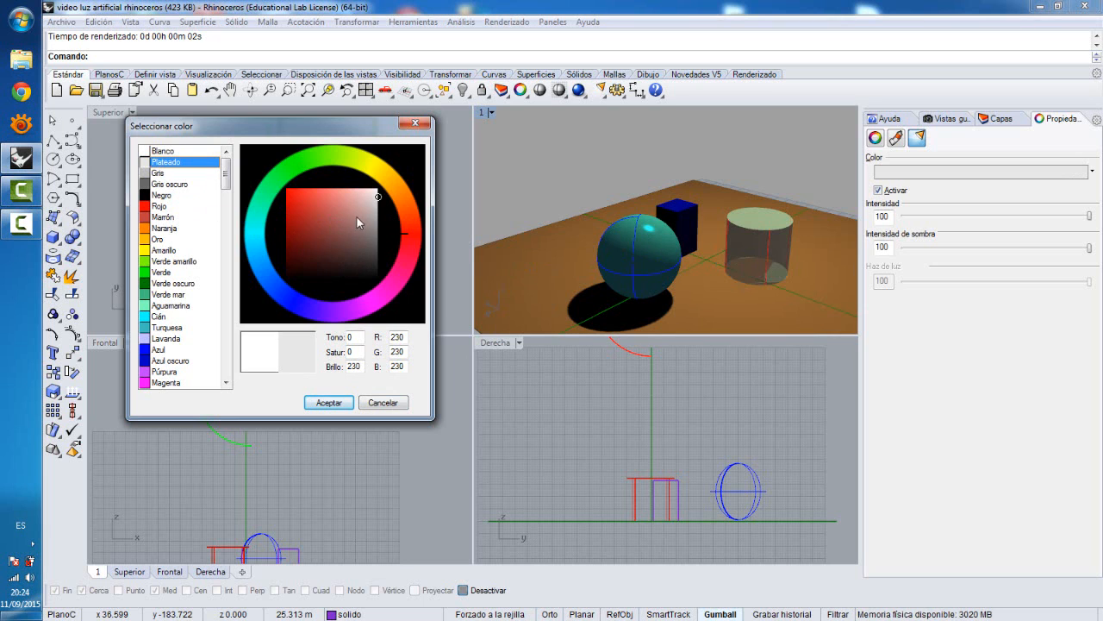
left_click(346, 404)
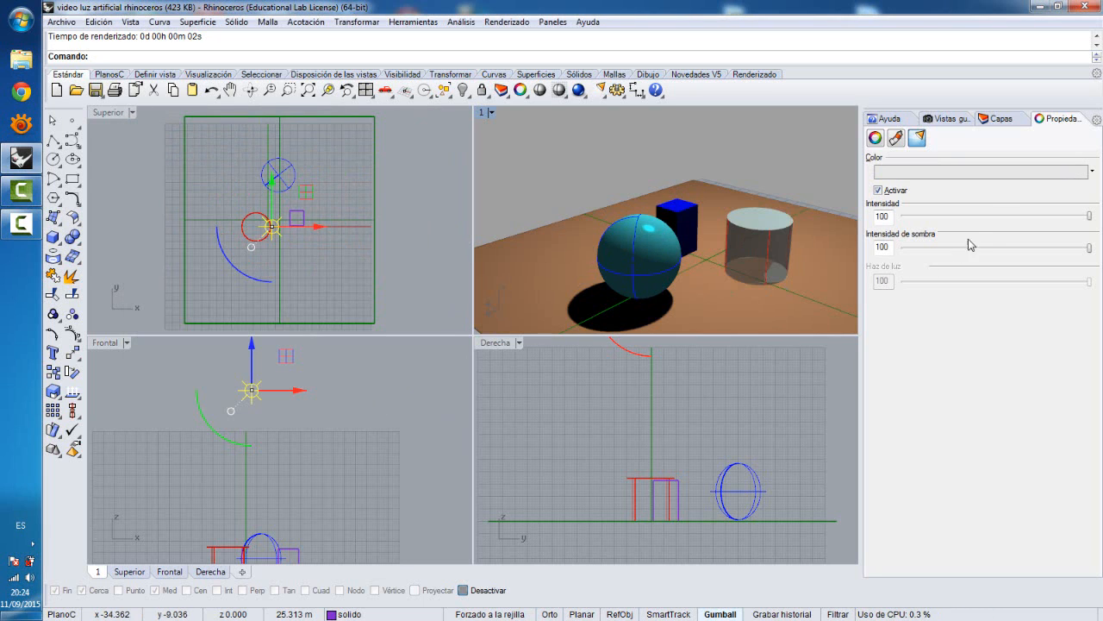
Set the point light's shadow intensity to 50 after trying 10, and render the scene.
left_click_drag(1090, 219, 923, 250)
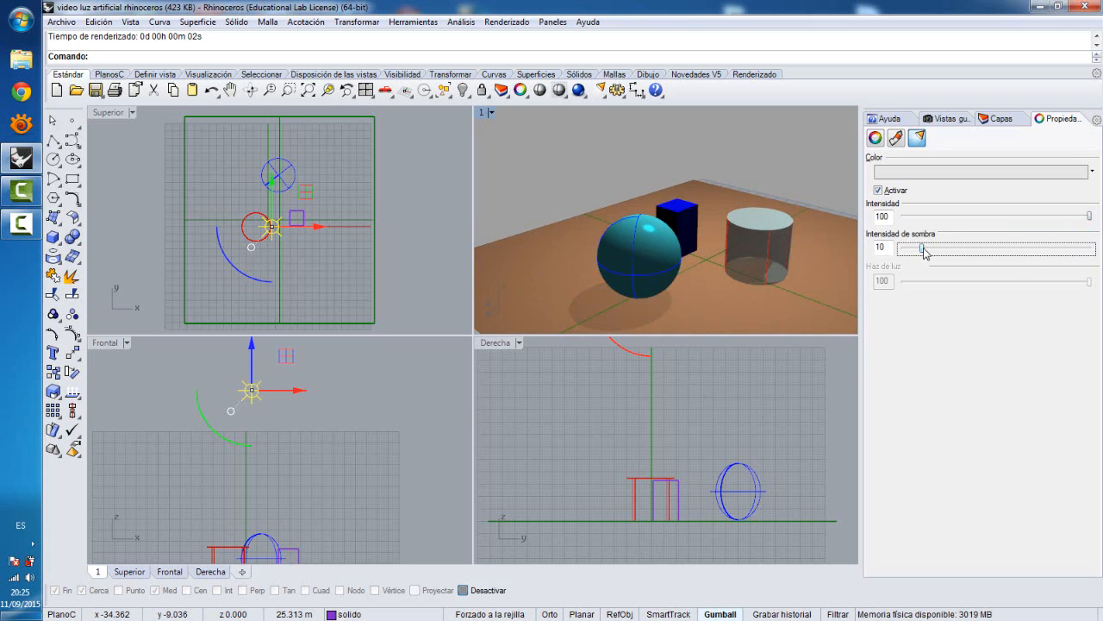
left_click_drag(924, 252, 997, 250)
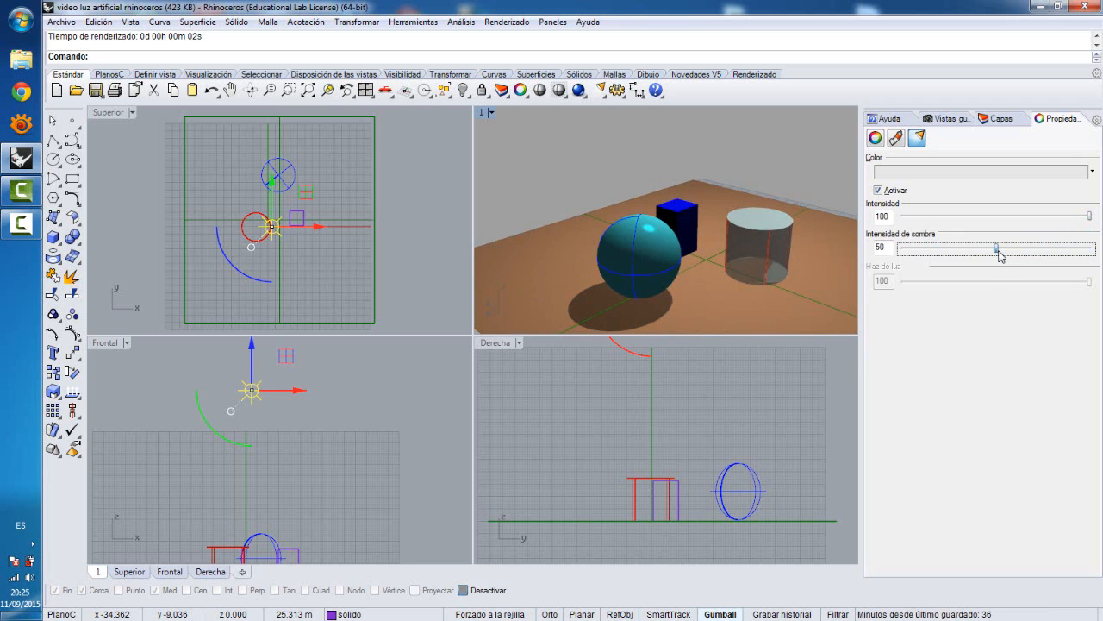
left_click(579, 90)
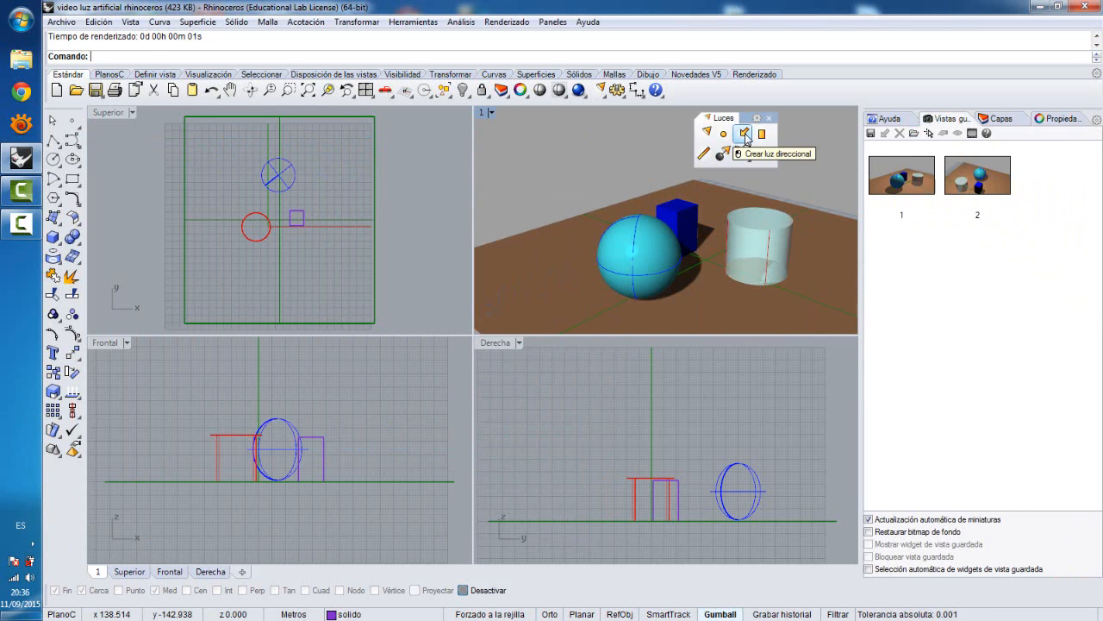
Create a directional light in the Frontal view, aimed at the sphere from high above the box, and close the floating Luces toolbar.
left_click(745, 134)
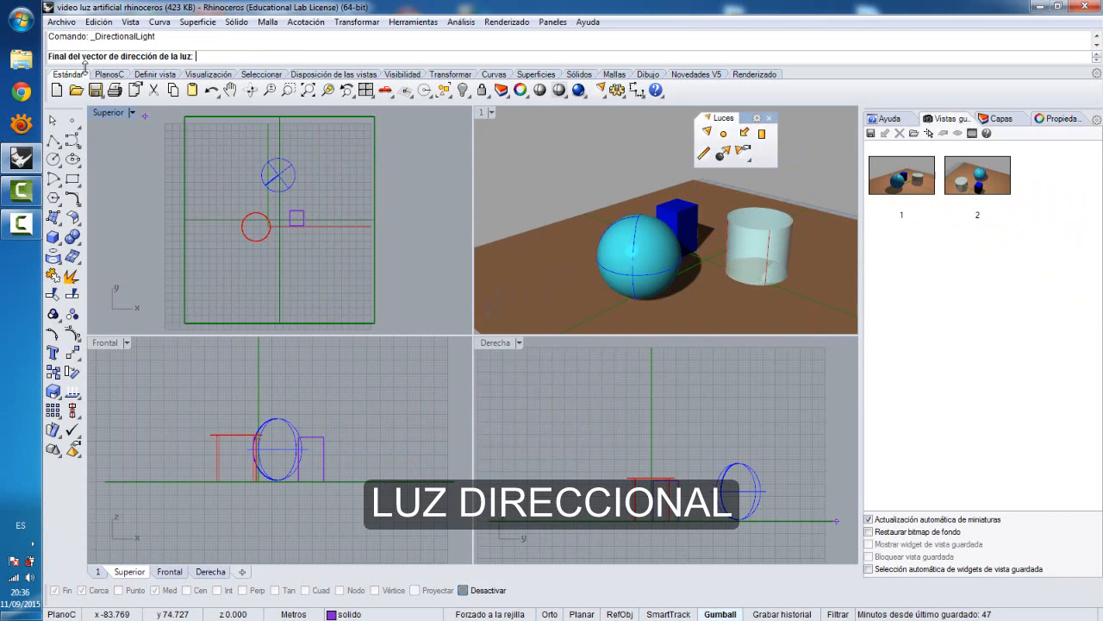
left_click(275, 445)
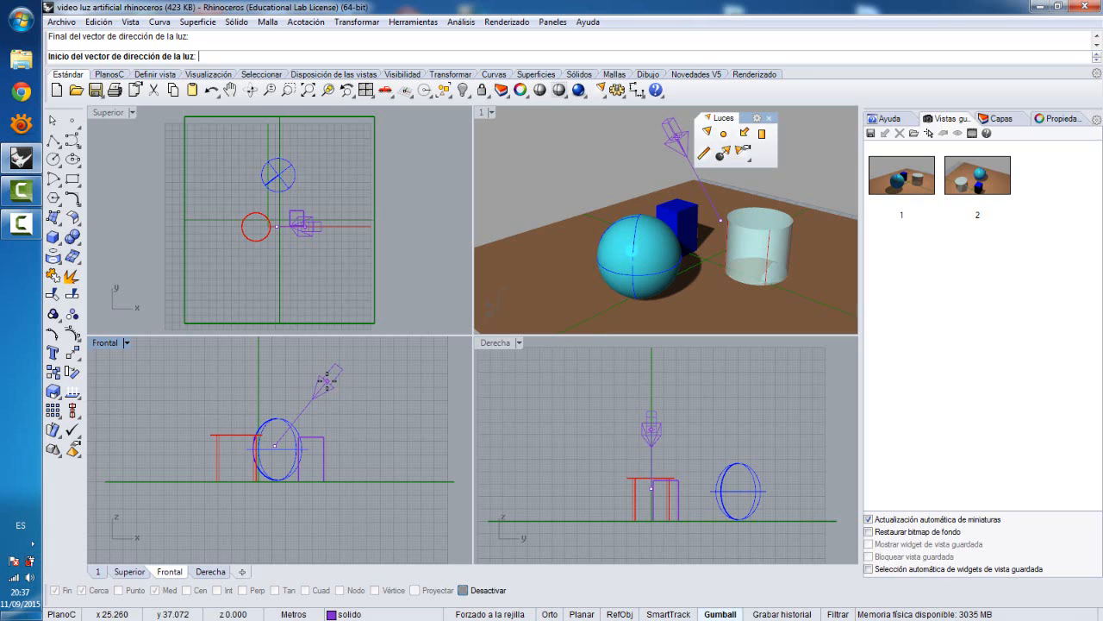
right_click_drag(327, 379, 301, 420)
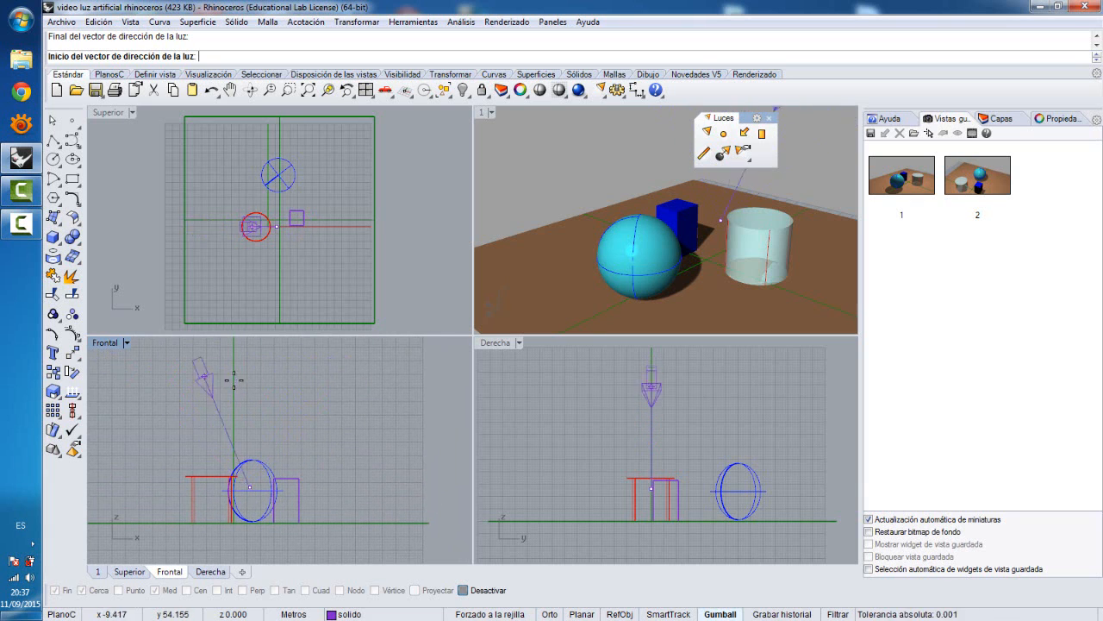
left_click(318, 368)
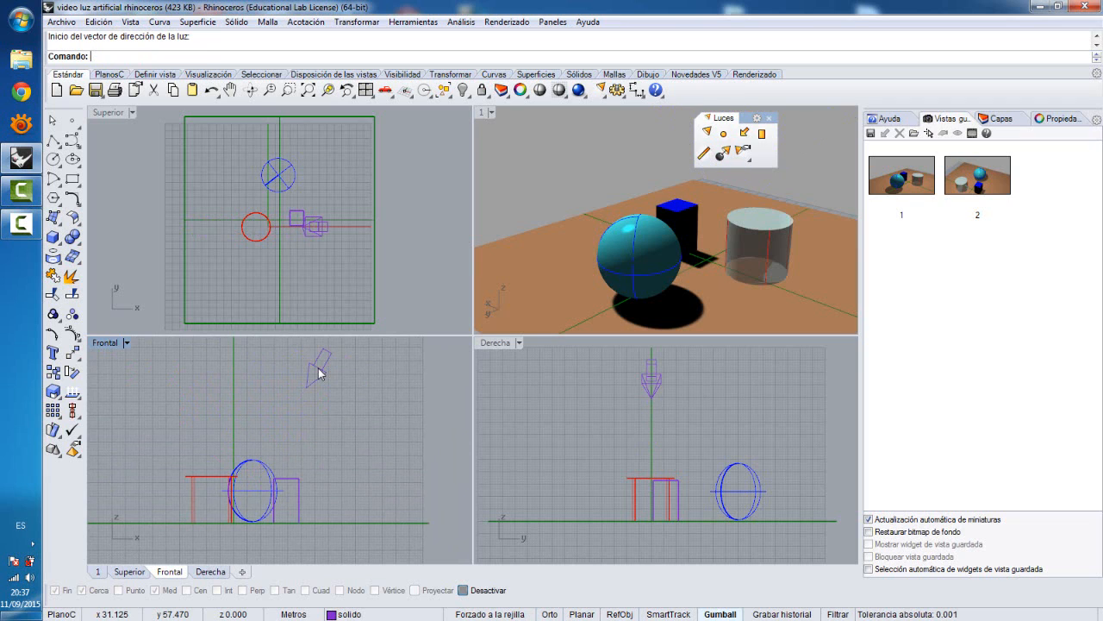
left_click(771, 121)
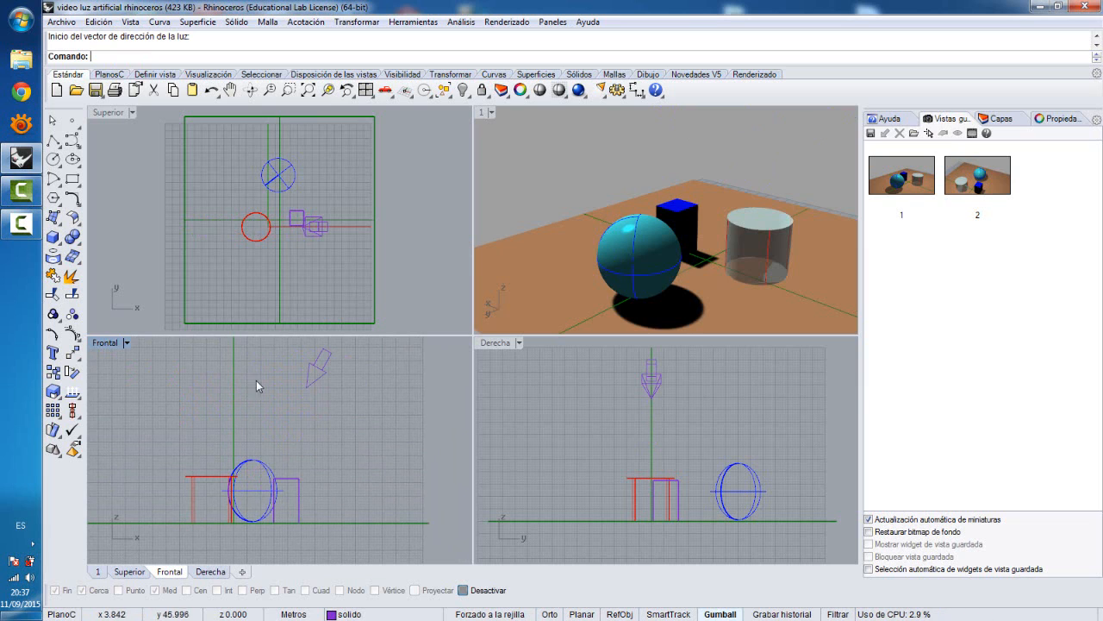
Set the directional light's shadow intensity to 30.
left_click(313, 368)
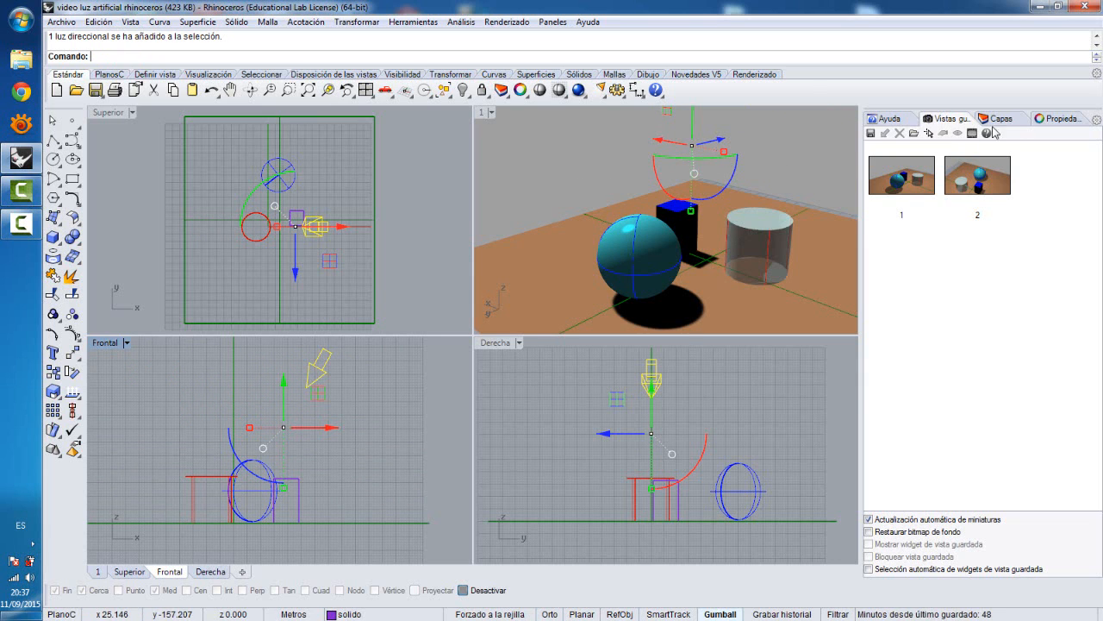
left_click(1072, 120)
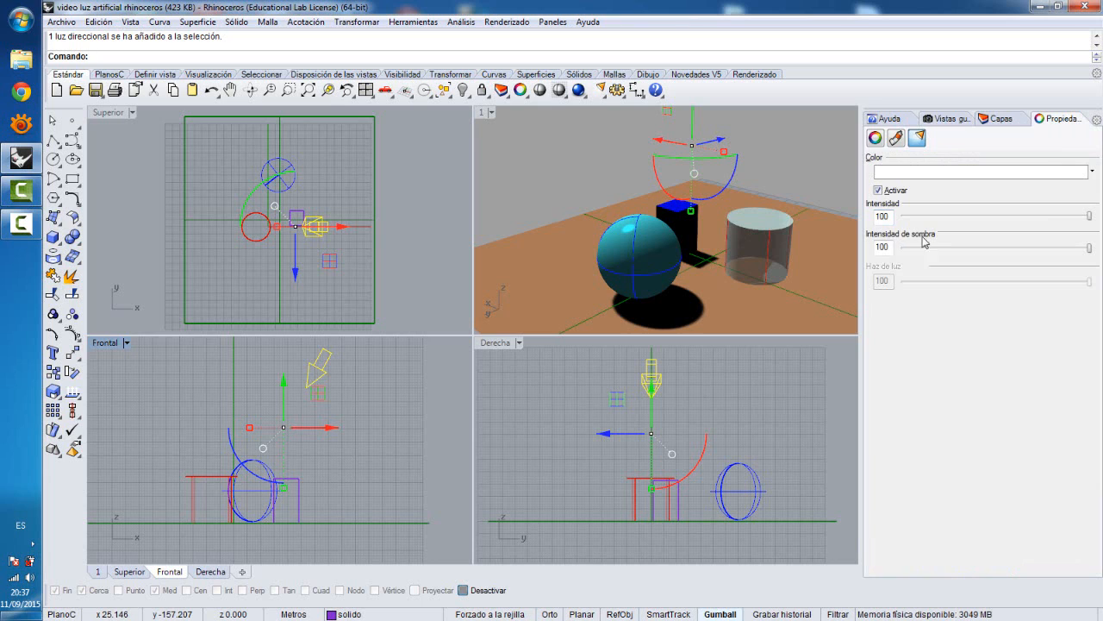
left_click_drag(1085, 246, 964, 250)
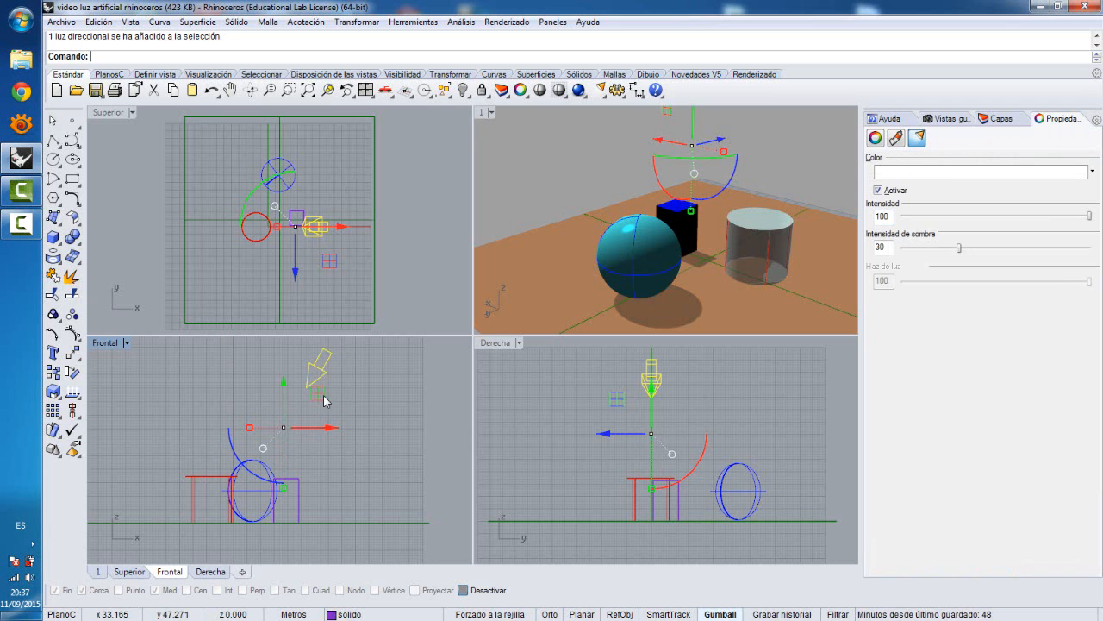
Move the directional light about 4.3 m up and outward in the Frontal view, and deselect it.
left_click(347, 390)
left_click(319, 389)
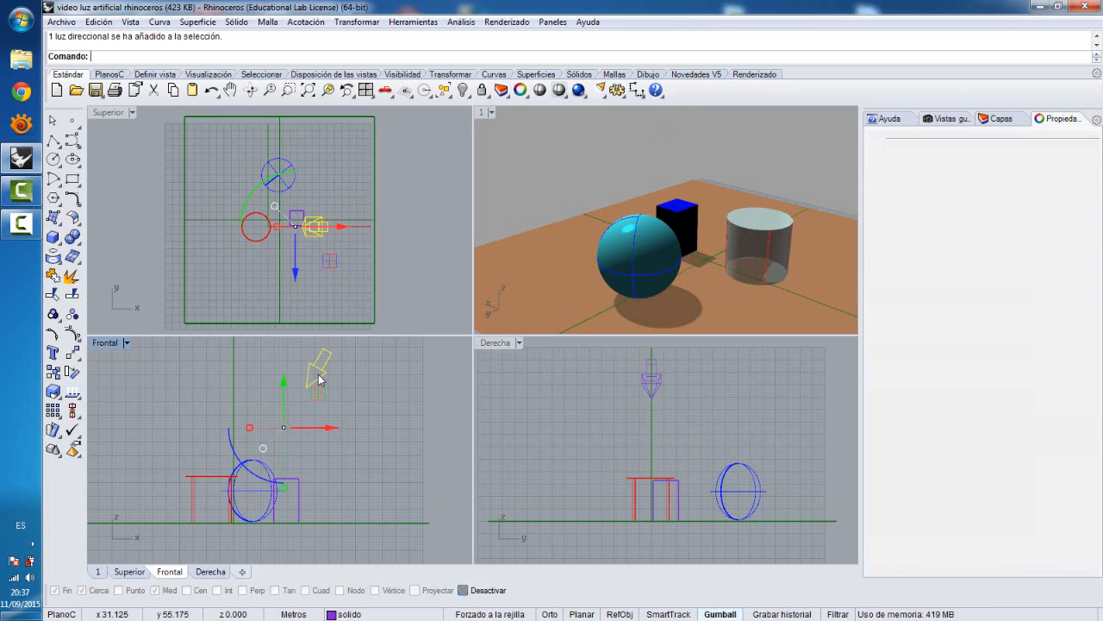
mouse_move(321, 398)
left_mouse_down()
mouse_move(317, 378)
mouse_move(315, 388)
mouse_move(336, 385)
left_mouse_up()
scroll(364, 362, "down", 2)
left_click(539, 156)
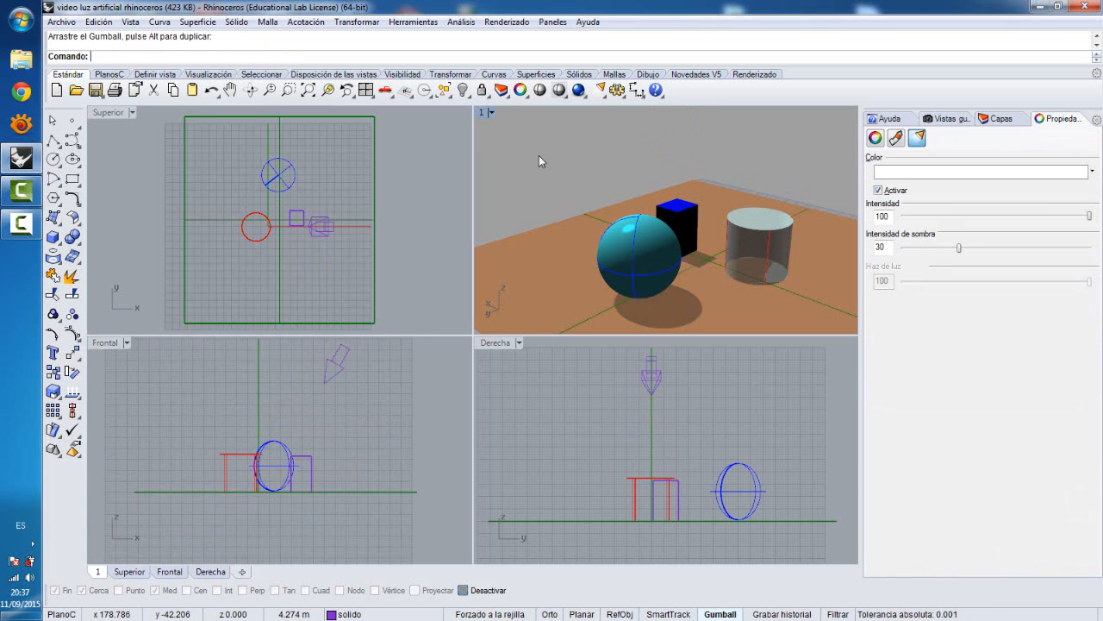
Raise the directional light well above the objects in the Frontal view and shift it about 3.7 m more.
left_click(333, 375)
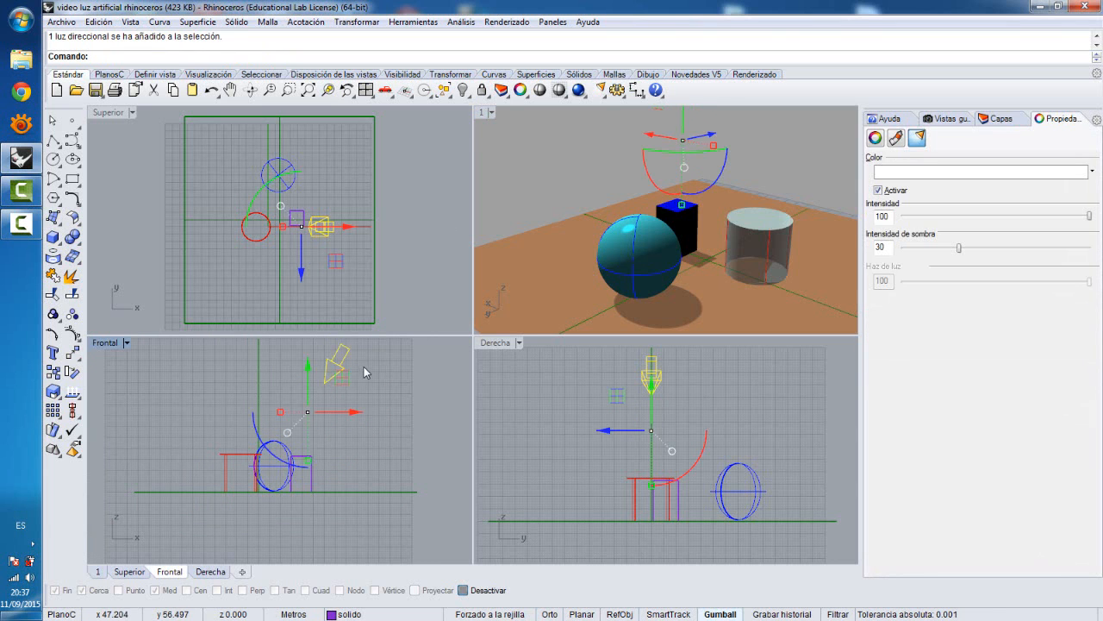
right_click_drag(364, 373, 318, 437)
left_click_drag(310, 437, 322, 410)
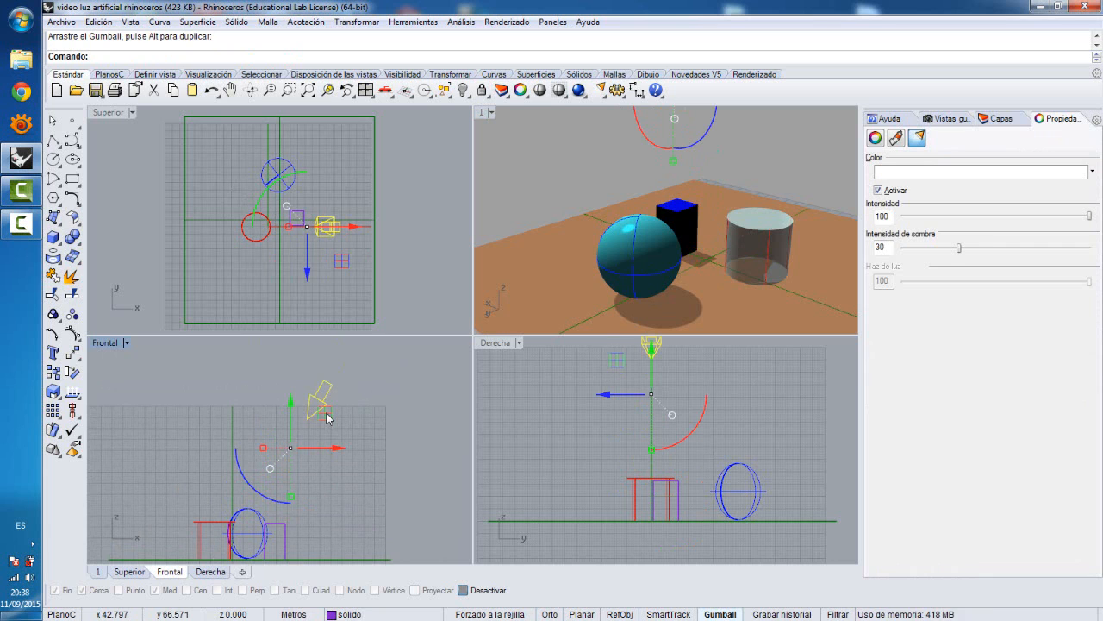
scroll(324, 419, "down", 2)
mouse_move(338, 409)
left_mouse_down()
mouse_move(343, 381)
mouse_move(340, 404)
left_mouse_up()
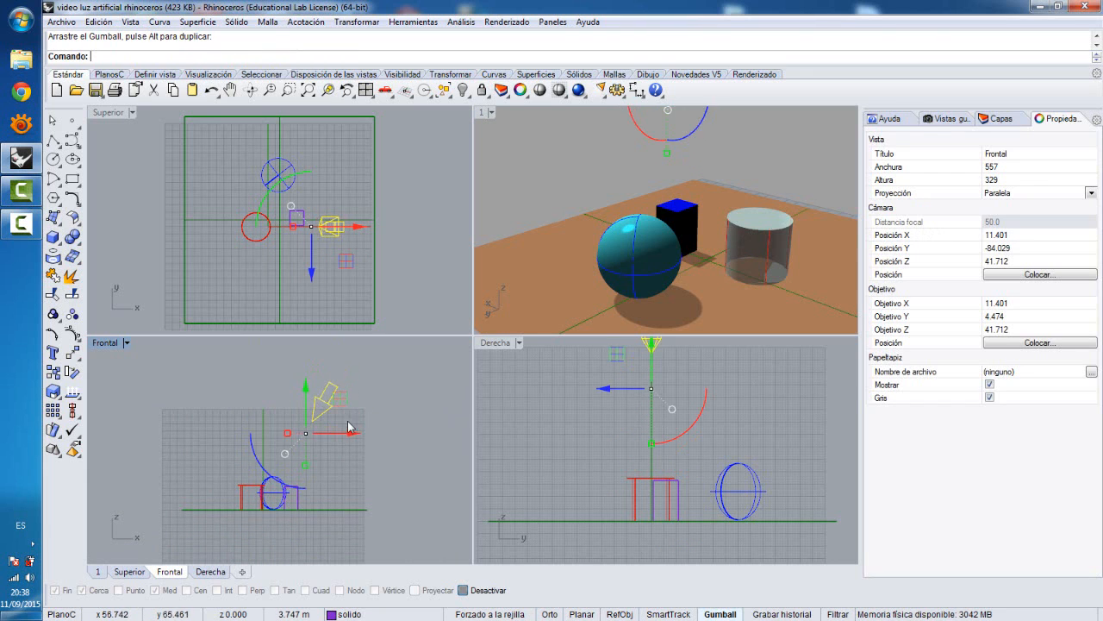
Rotate the directional light in the Frontal view to shine from the opposite side, and move it about 38 m to above the cylinder.
left_click_drag(255, 451, 298, 462)
left_click_drag(289, 409, 316, 378)
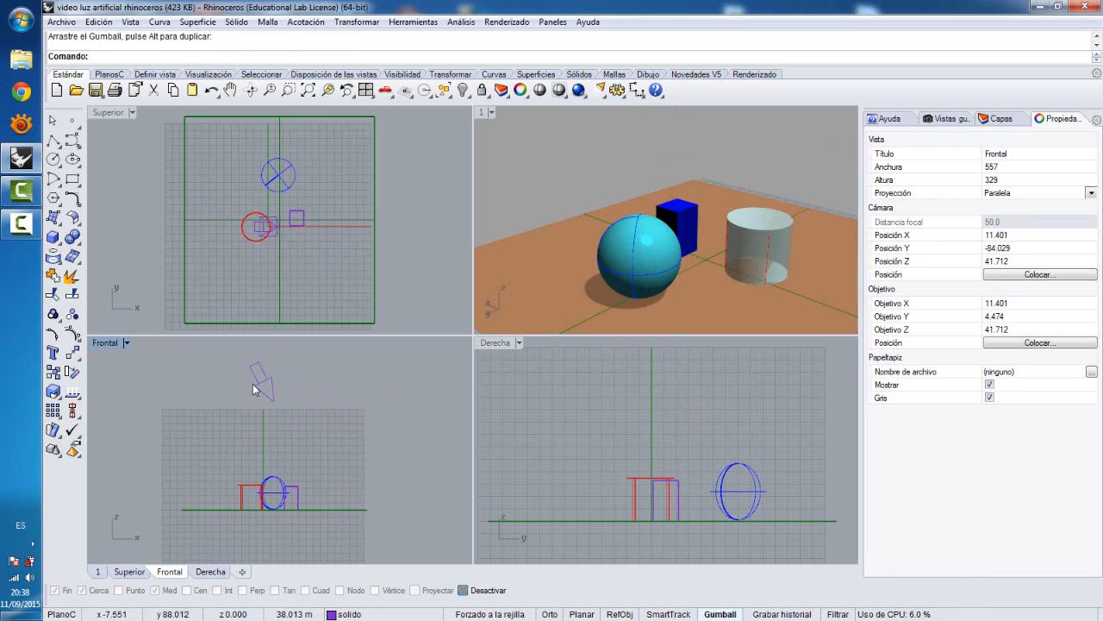
Delete the directional light and display the available light types.
left_click(260, 371)
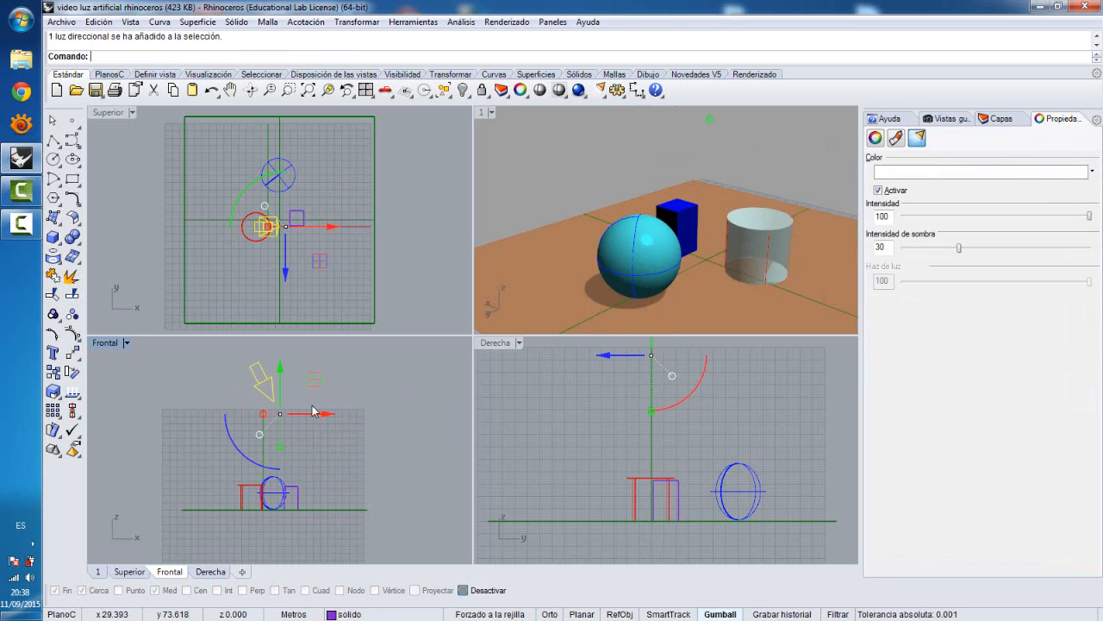
key("Delete")
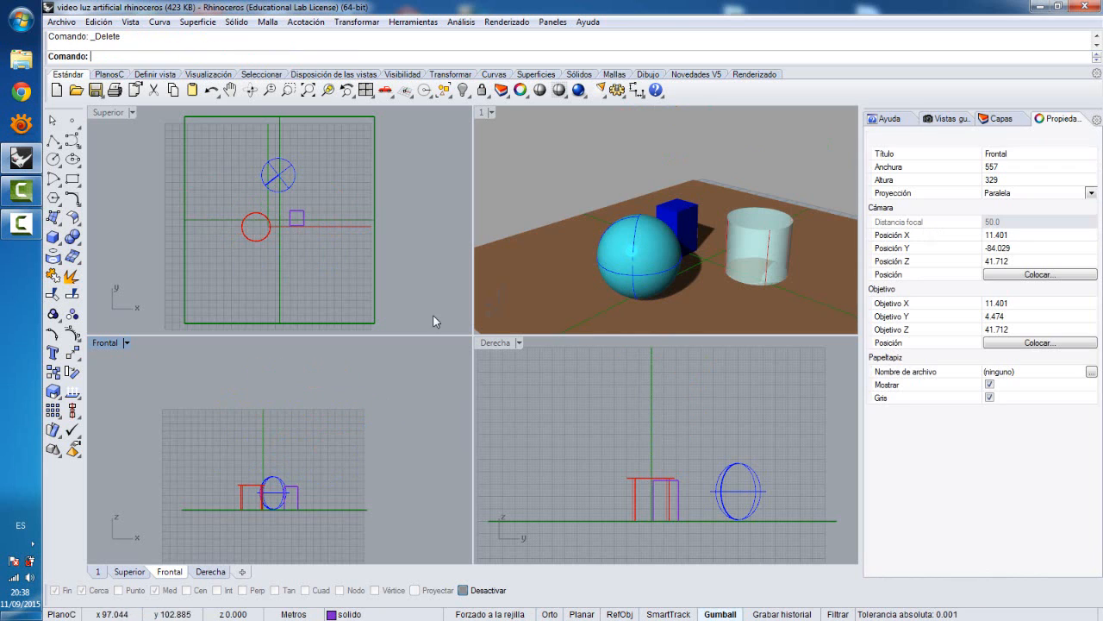
left_click(606, 93)
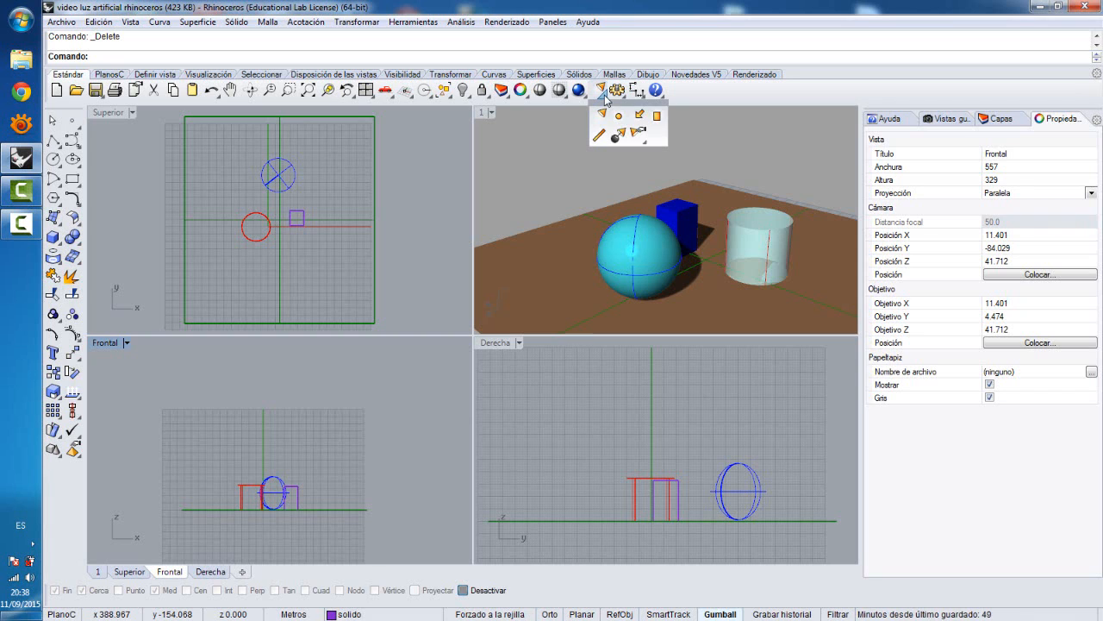
Create a rectangular light in the Superior view that spans most of the floor plane beneath all the objects.
left_click(657, 117)
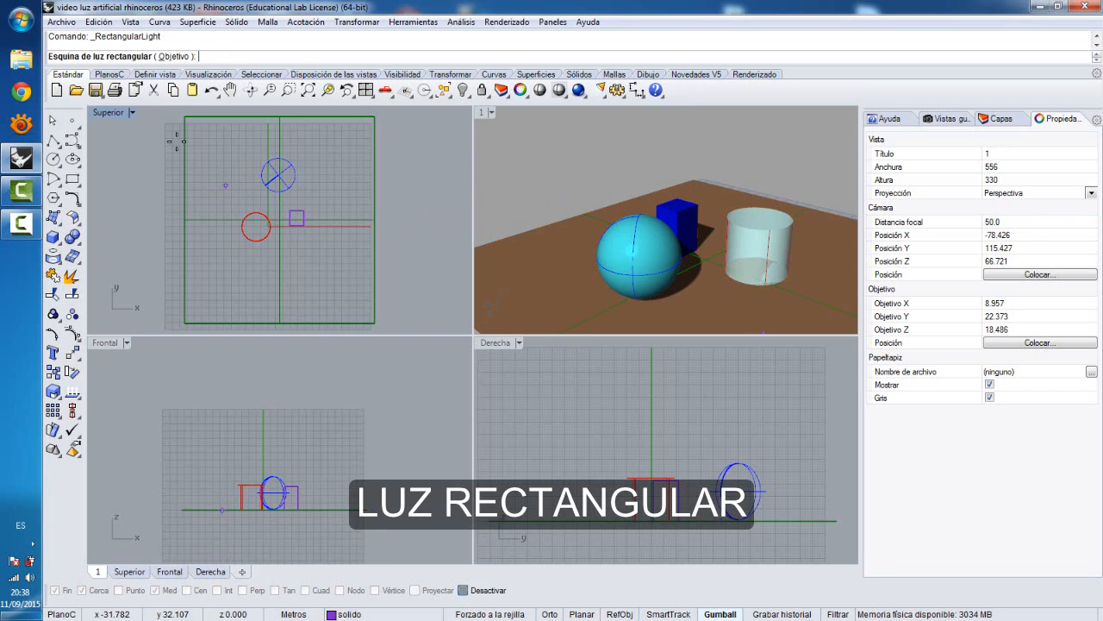
left_click(202, 304)
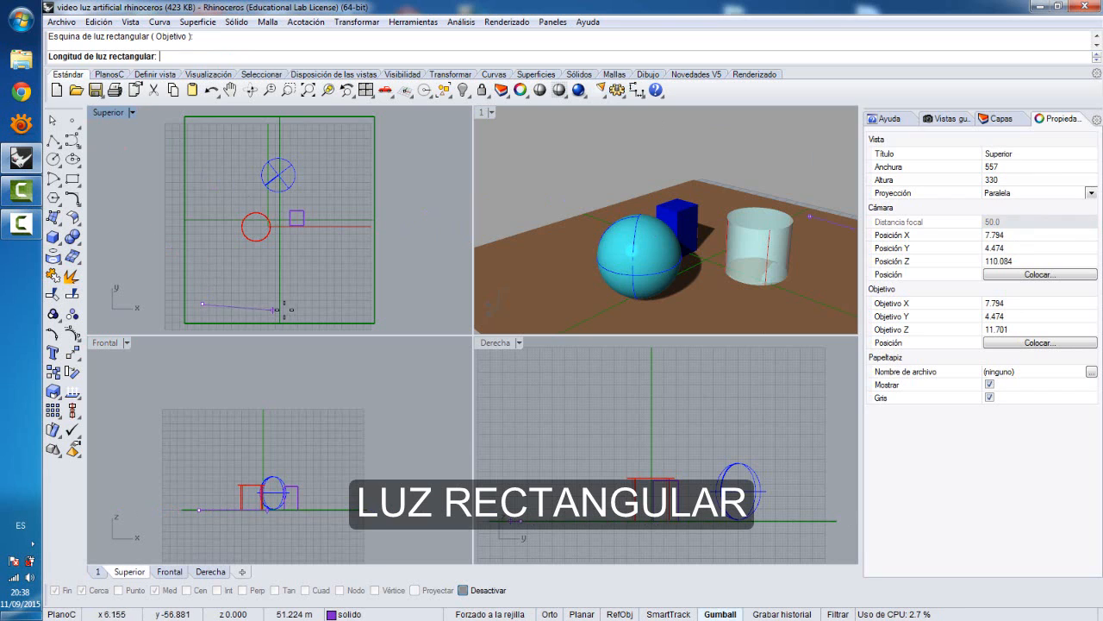
left_click(356, 303)
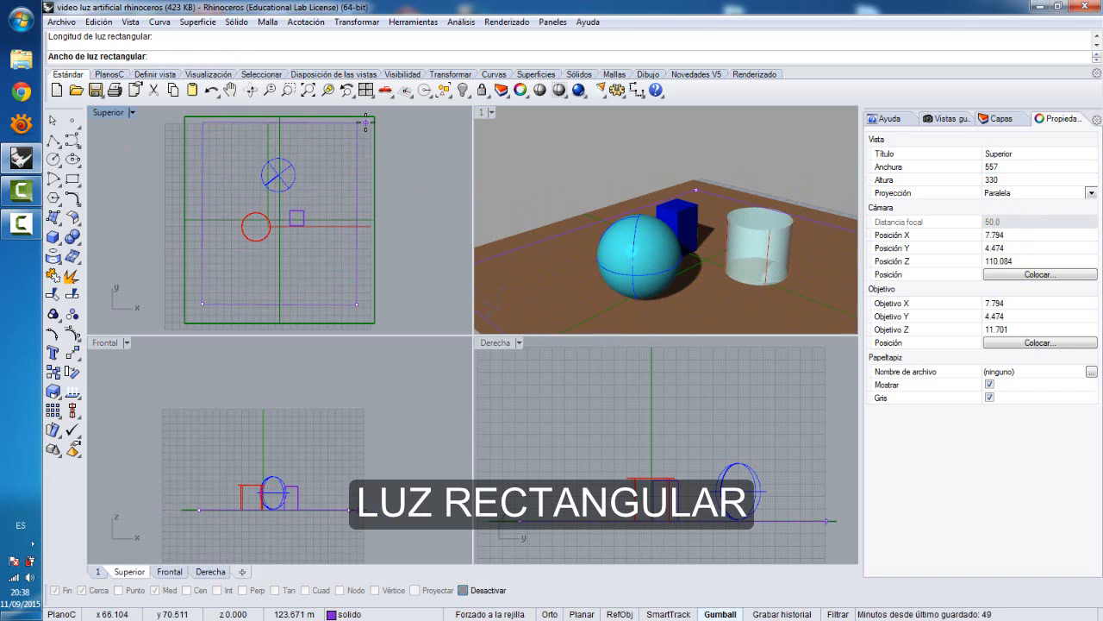
left_click(366, 124)
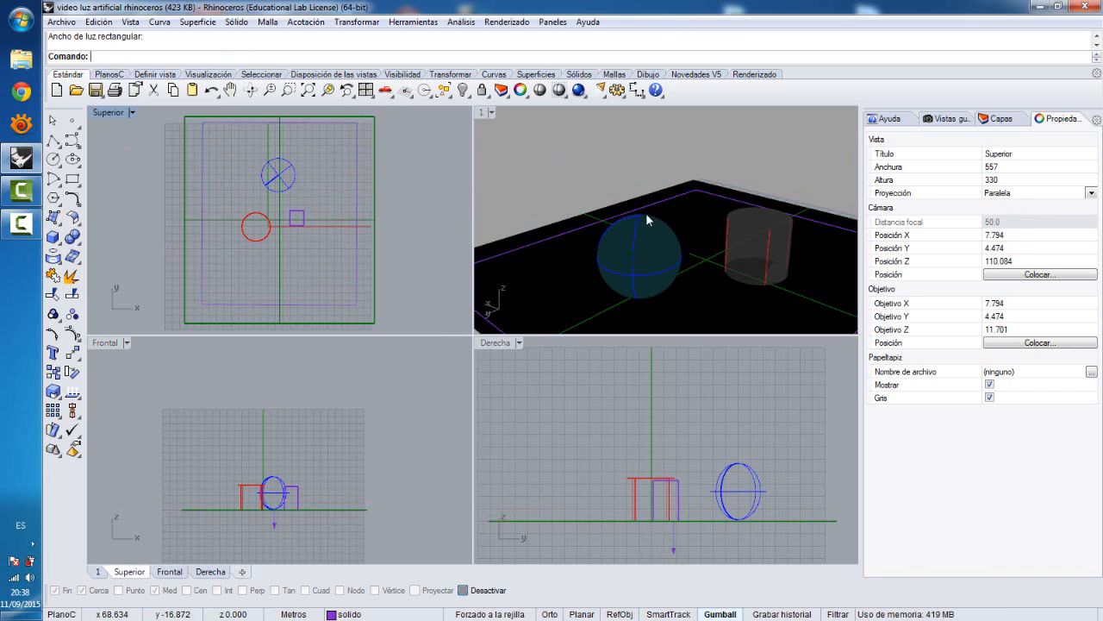
Raise the rectangular light above the objects in the Frontal view by about 68 m and move it about 13 m more.
left_click(280, 520)
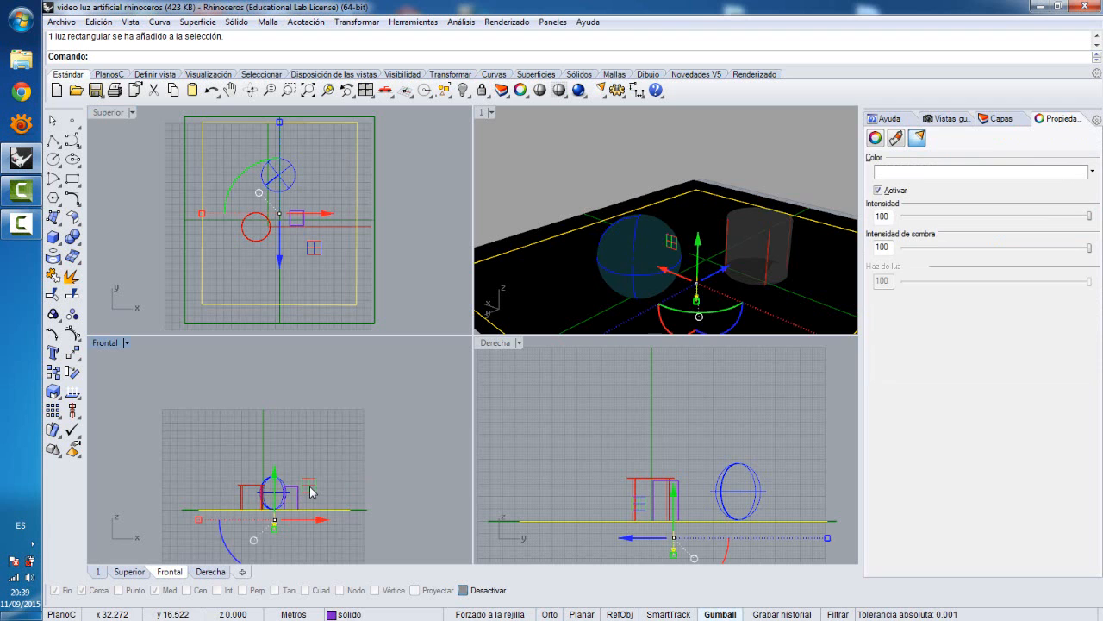
left_click_drag(312, 488, 312, 389)
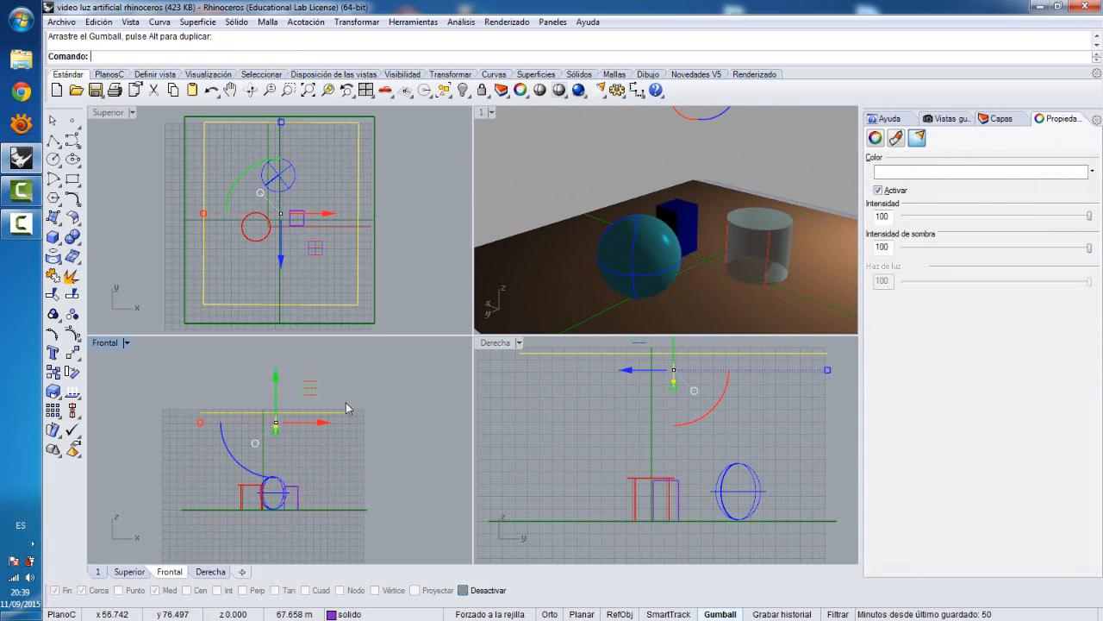
scroll(346, 411, "down", 4)
left_click_drag(337, 444, 333, 416)
left_click(333, 414)
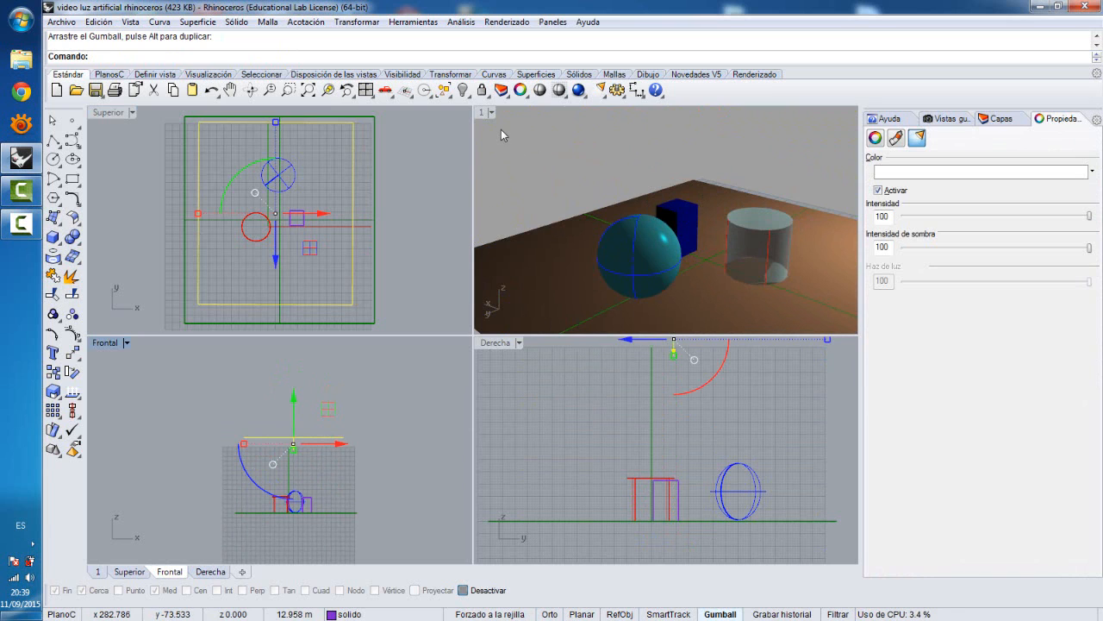
Render the maximized perspective view to examine the rectangular light's soft shadows, close the render, and restore the four-viewport layout.
double_click(482, 114)
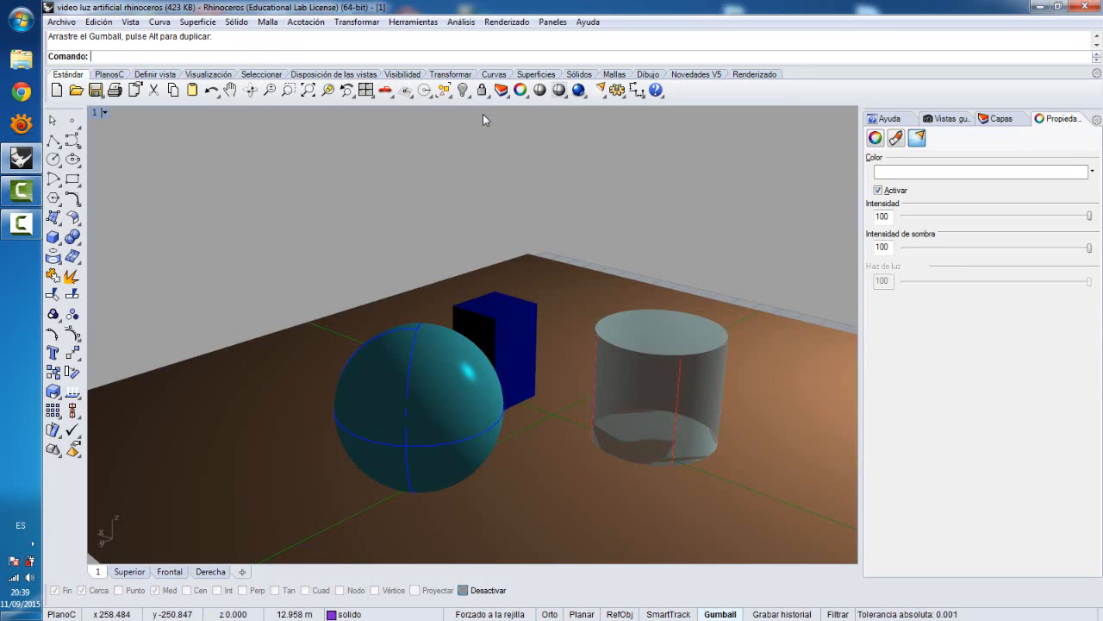
left_click(579, 89)
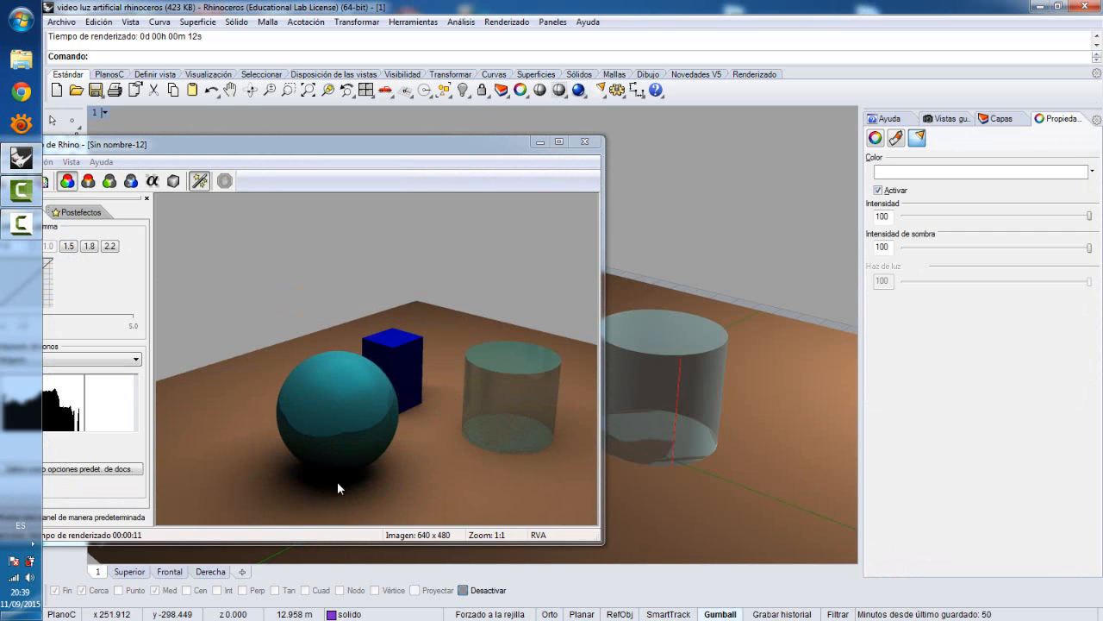
left_click_drag(350, 153, 411, 154)
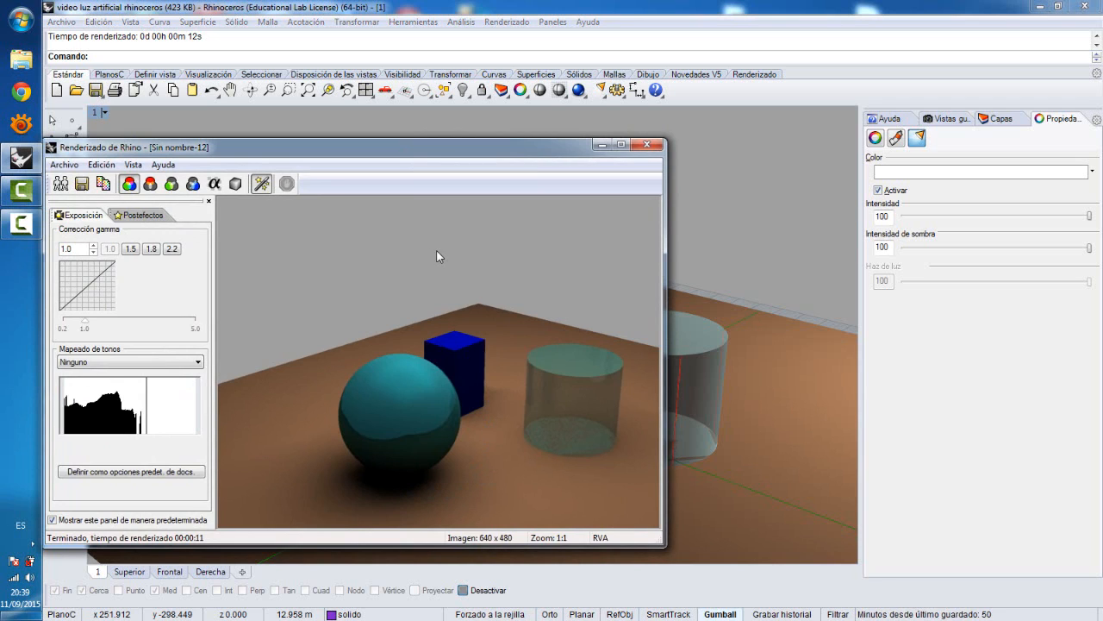
left_click(650, 146)
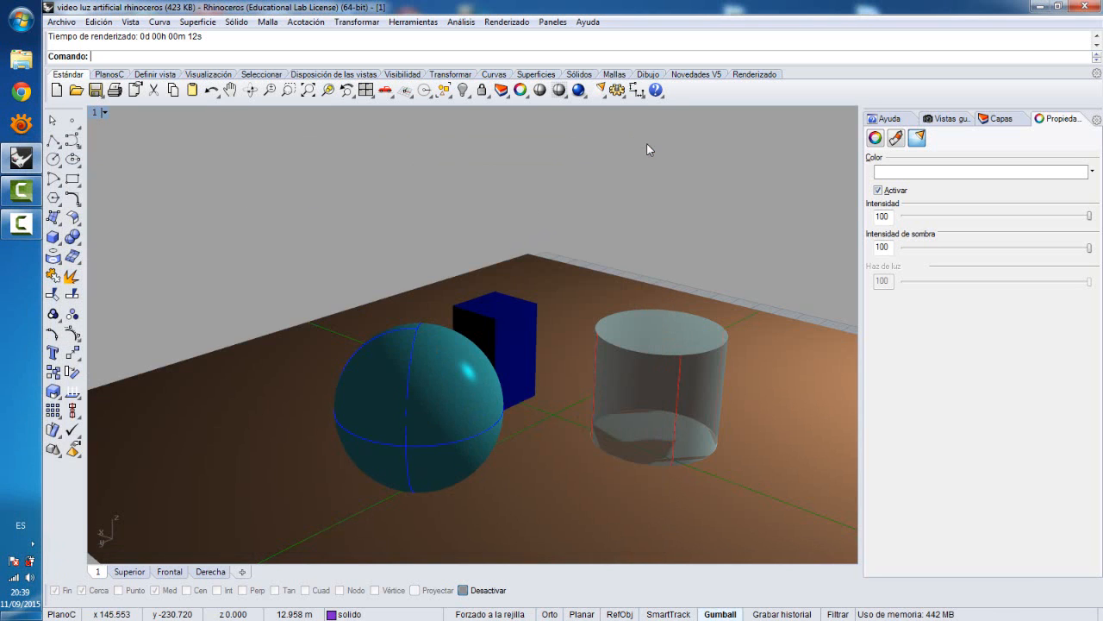
double_click(95, 113)
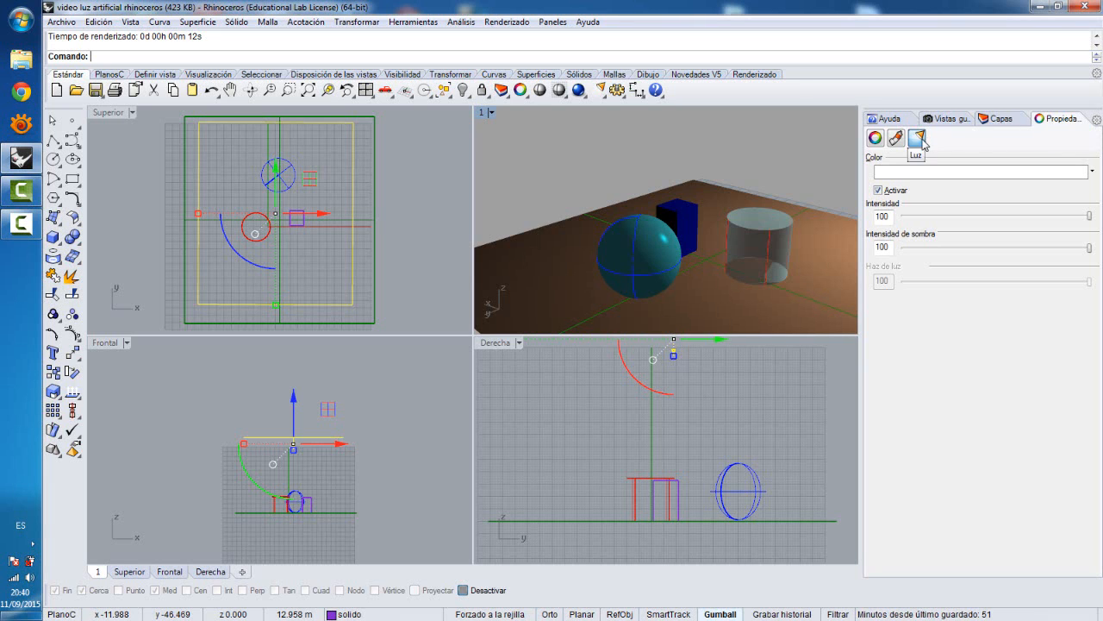
Try the rectangular light at intensity 50, return it to 100, and deselect the light.
left_click(945, 174)
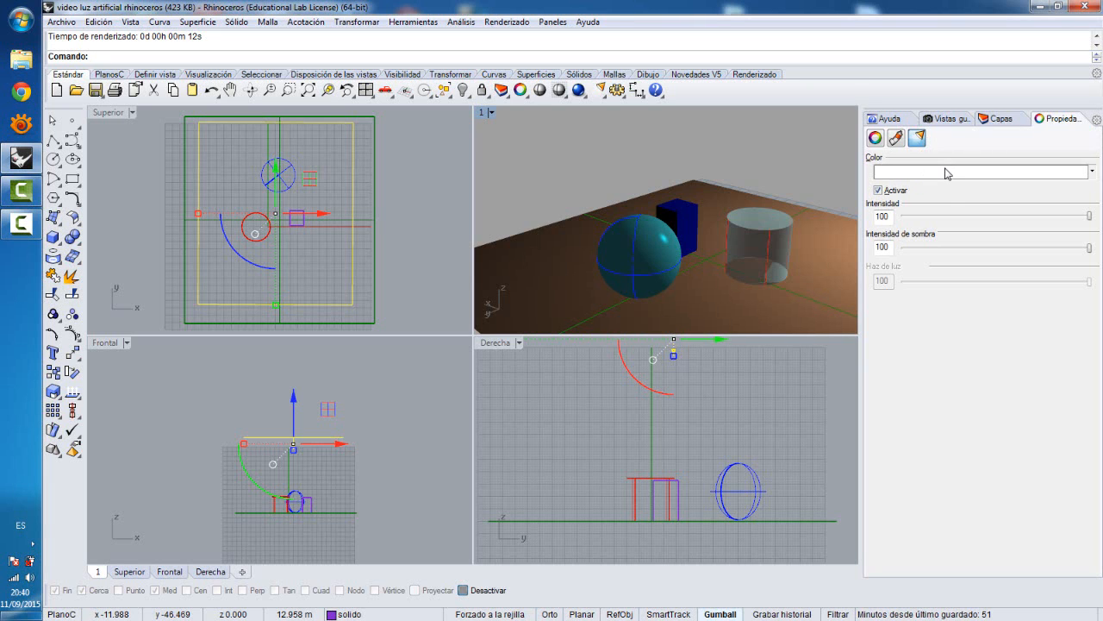
left_click(702, 164)
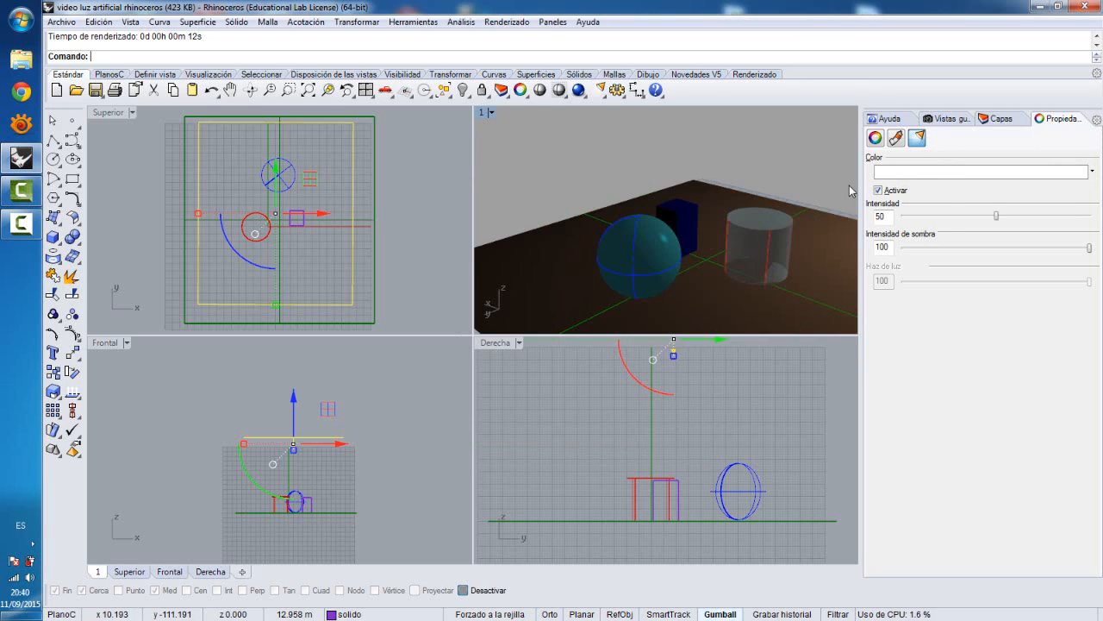
left_click(997, 217)
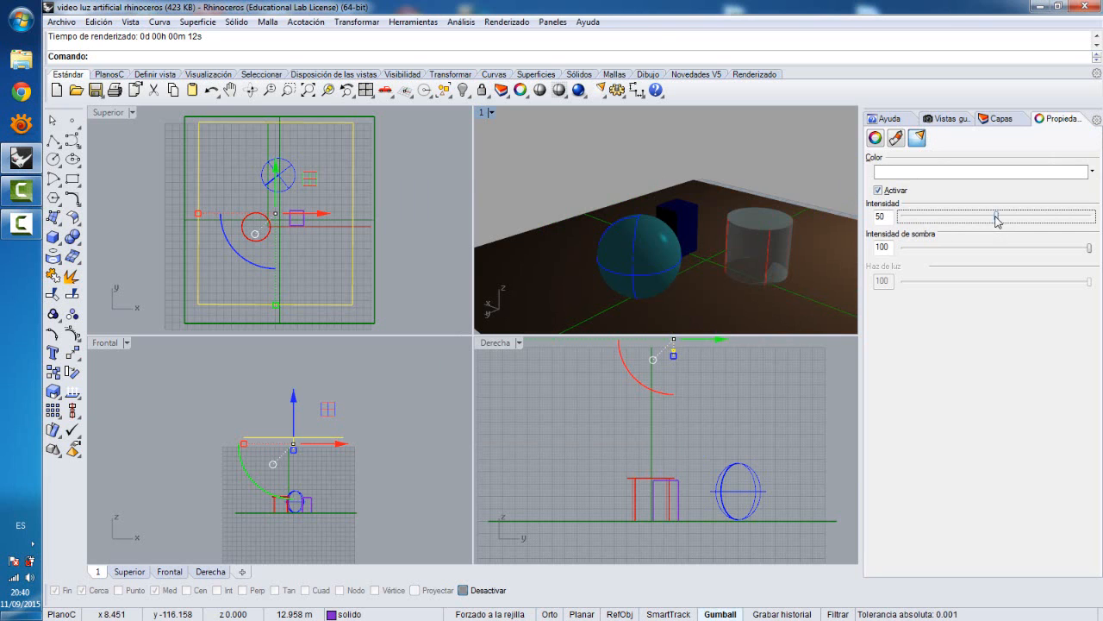
left_click_drag(997, 219, 1100, 257)
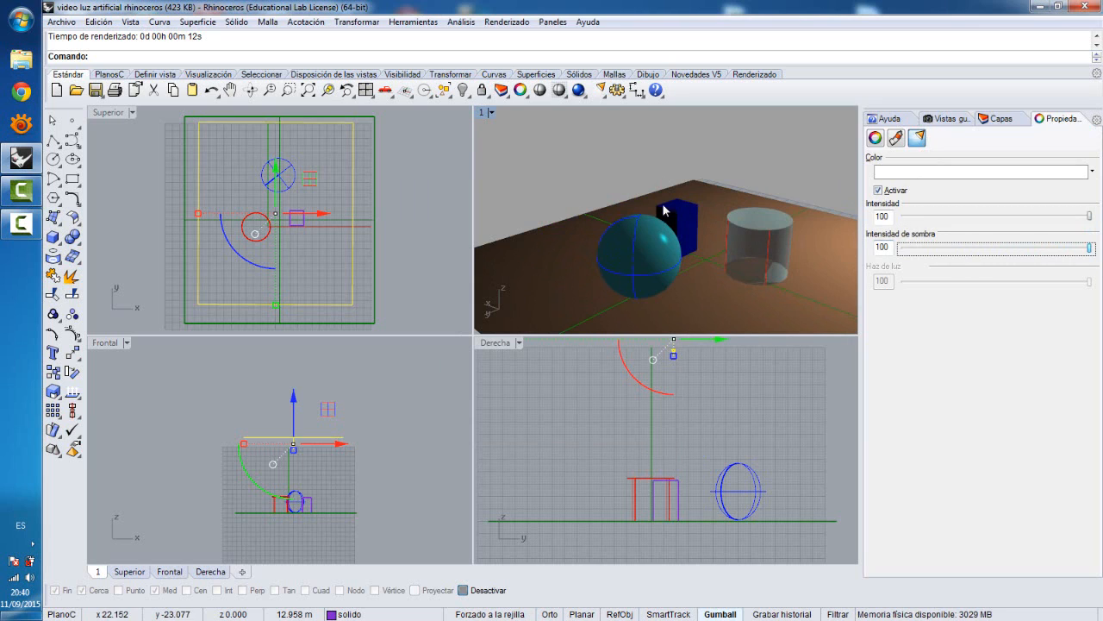
left_click(586, 164)
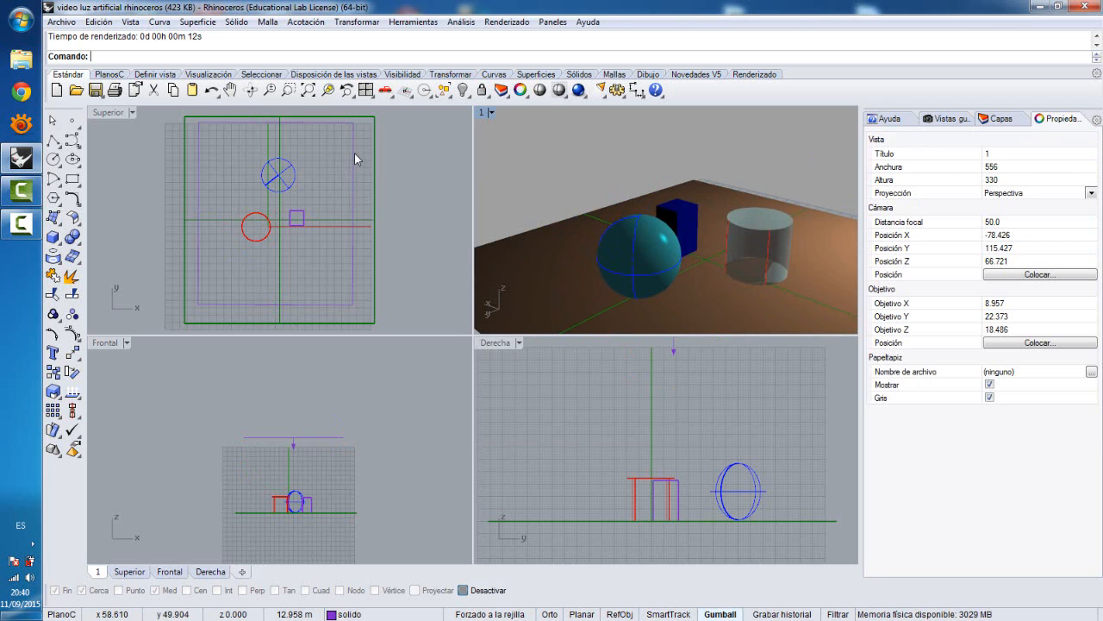
Rotate the rectangular light 90 degrees in the Frontal view and move it about 53 m to stand vertically beside the objects.
left_click(306, 437)
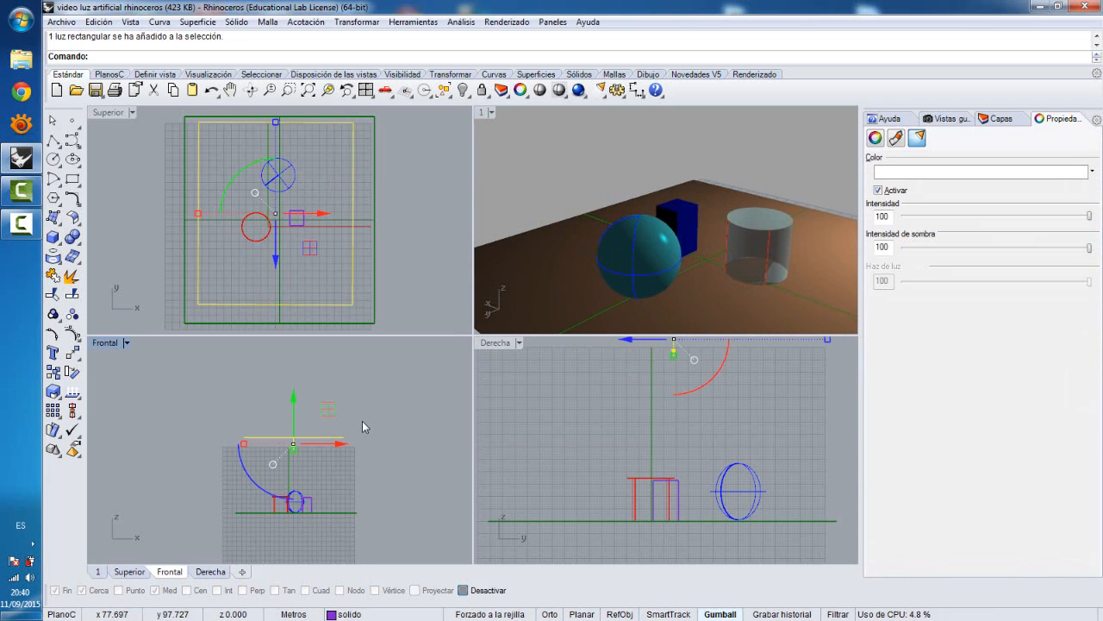
left_click(243, 466)
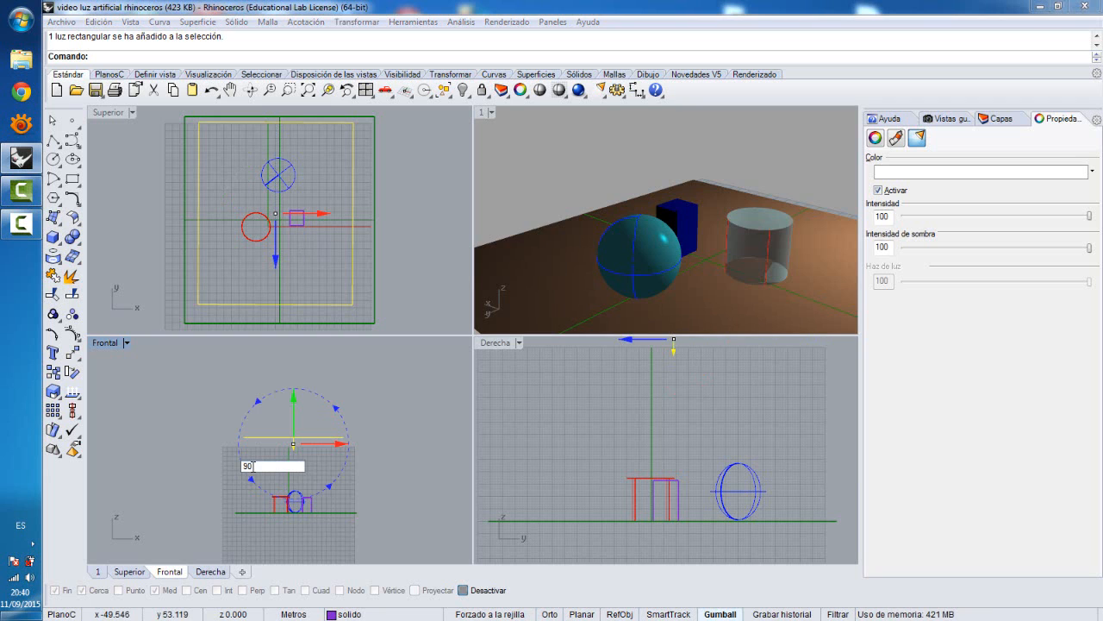
key("Return")
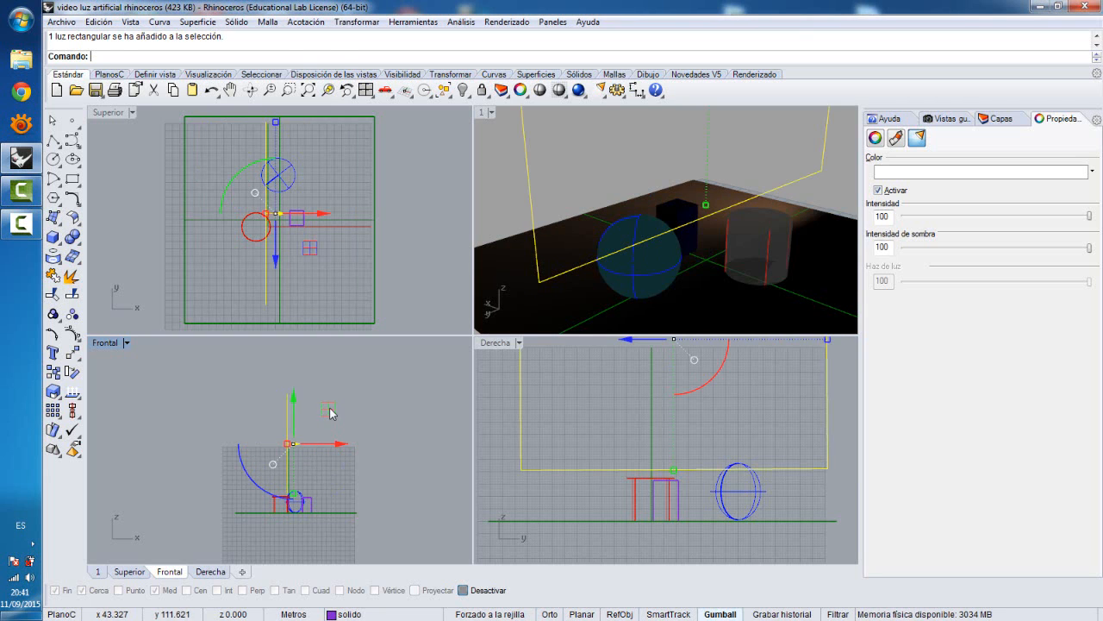
left_click_drag(330, 412, 284, 431)
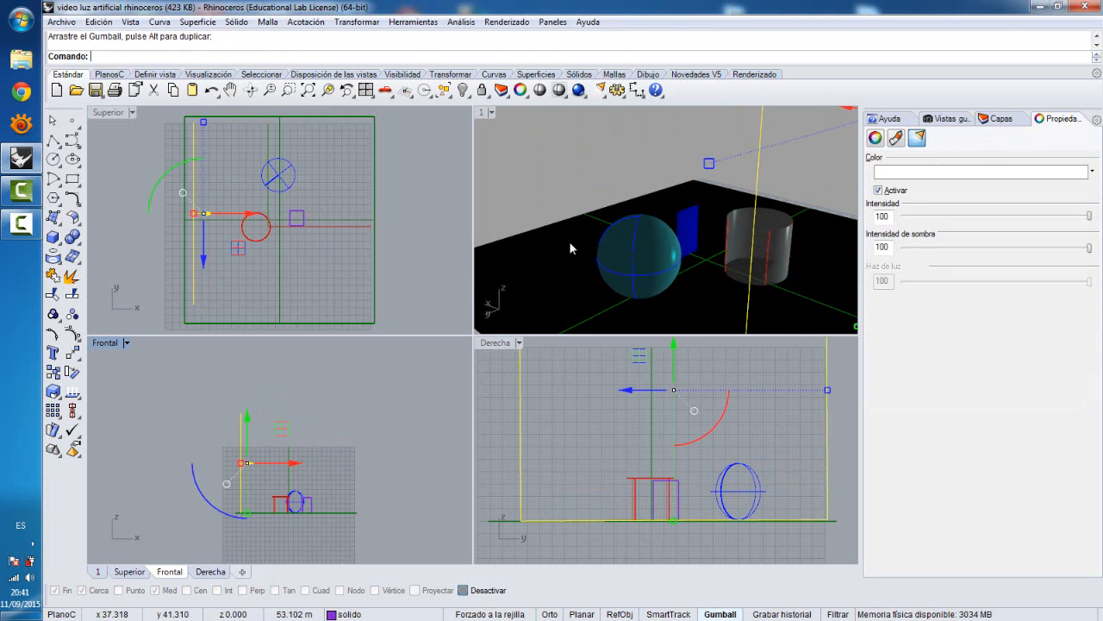
Render the perspective view with the whole floor in frame to examine the vertical rectangular light's effect, and close the render.
scroll(556, 160, "down", 3)
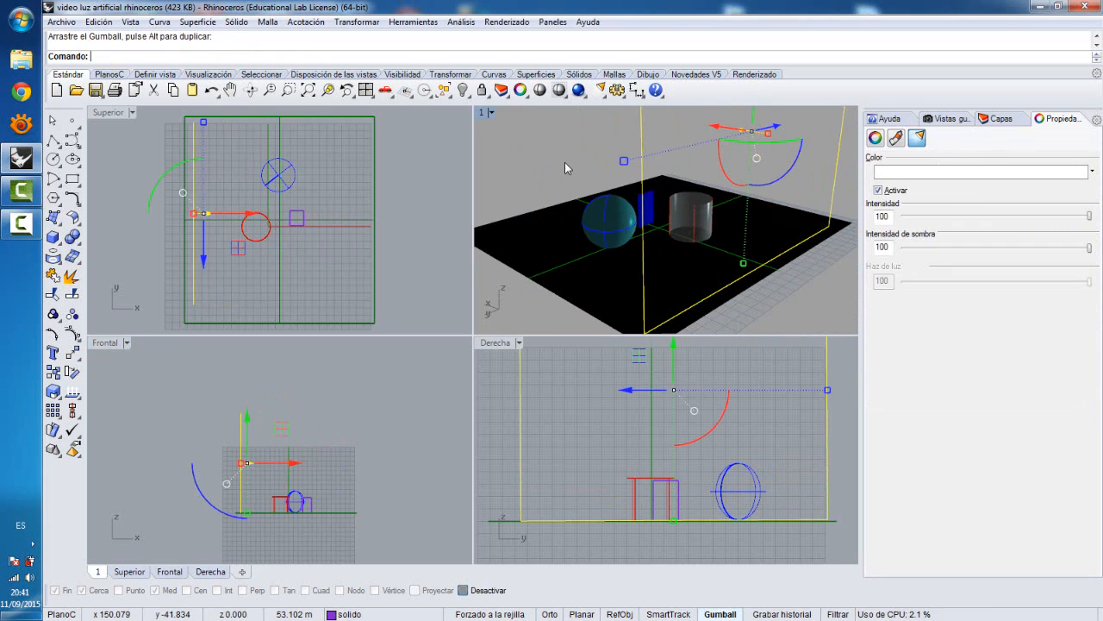
left_click(383, 409)
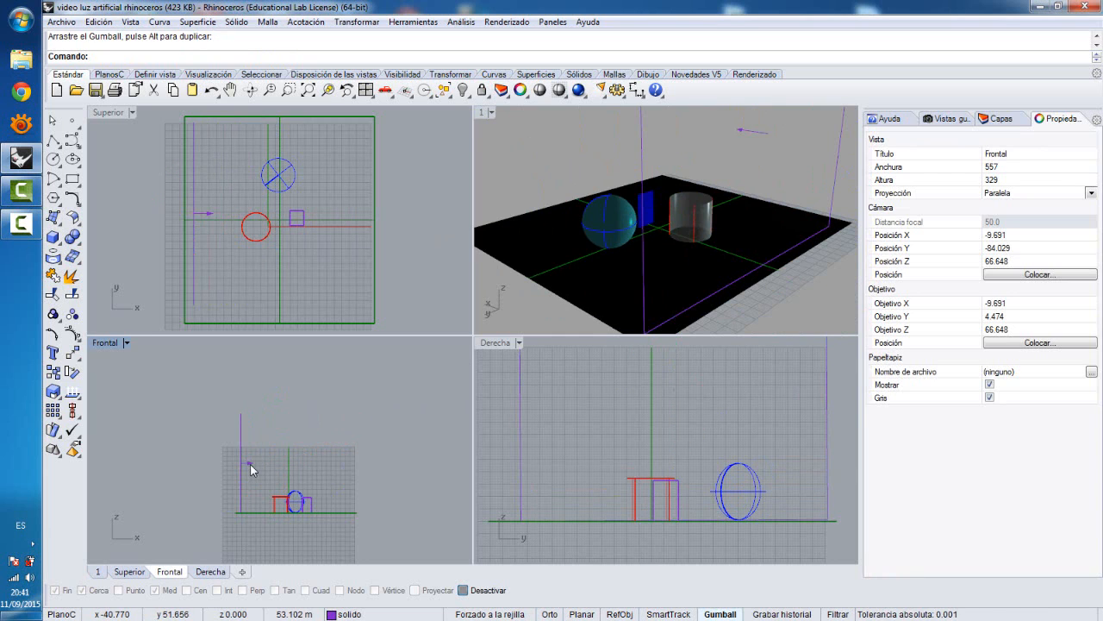
left_click(250, 463)
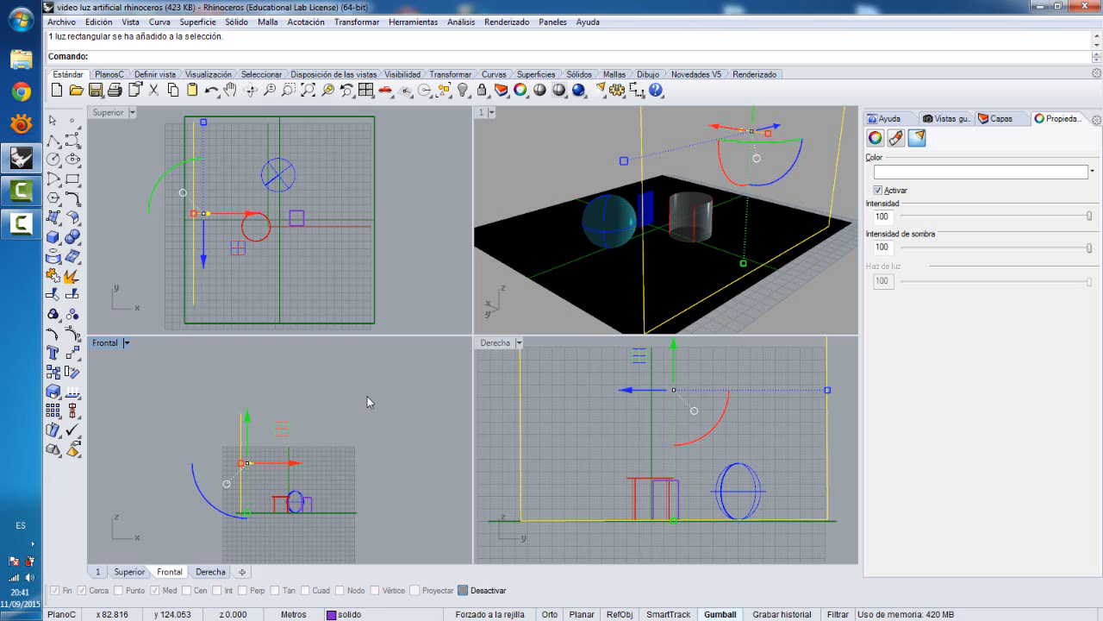
left_click(527, 156)
left_click(577, 90)
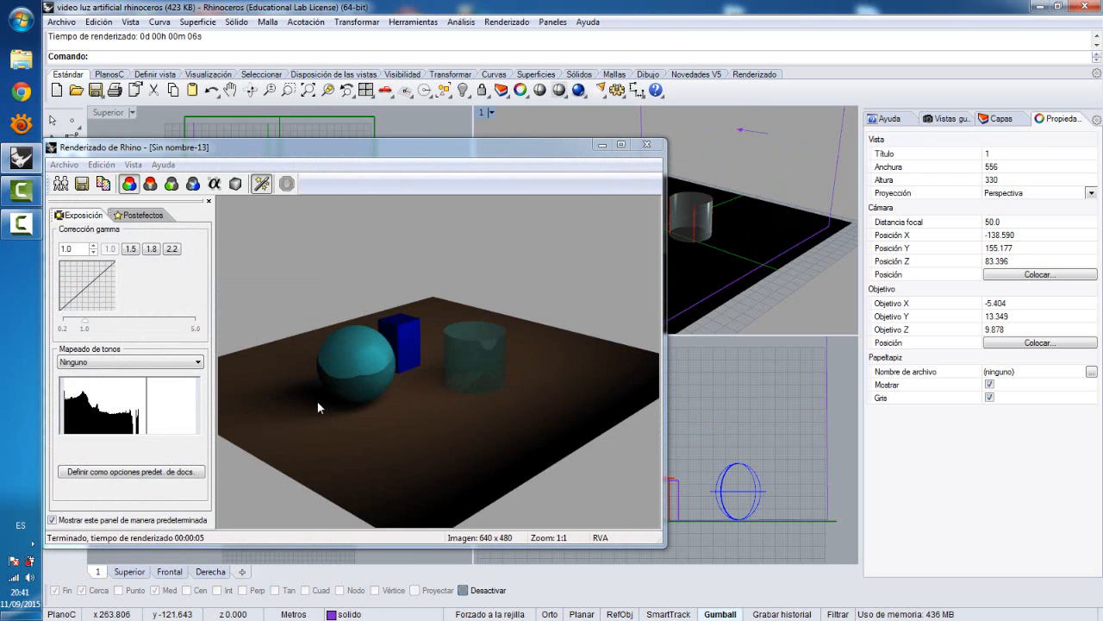
left_click(647, 143)
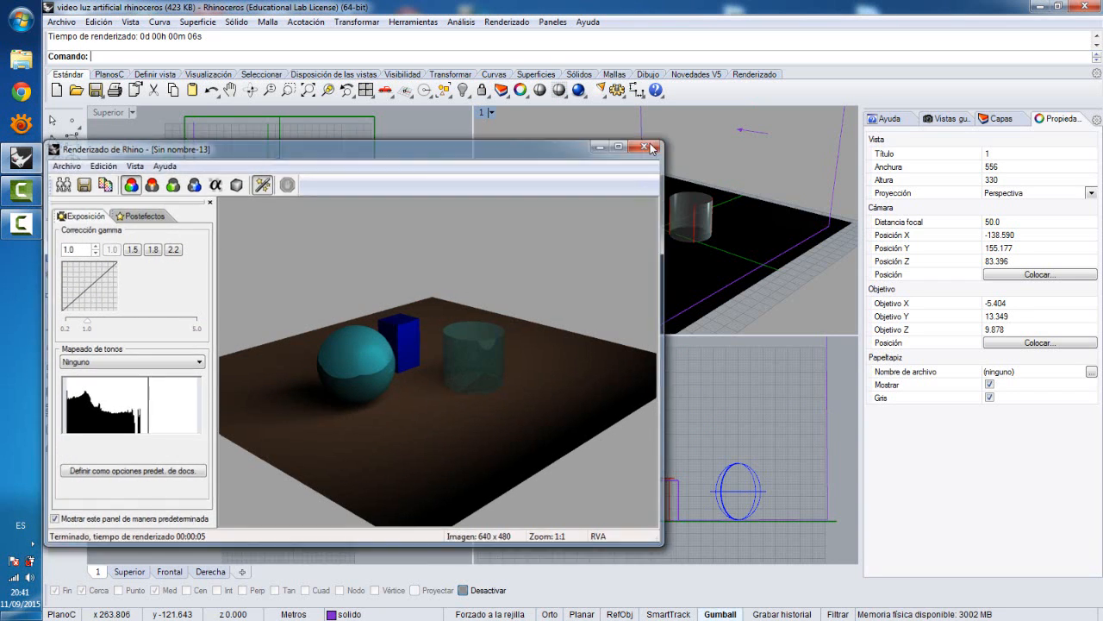
Tilt the rectangular light about 31 degrees down toward the objects in the Frontal view.
scroll(253, 489, "up", 1)
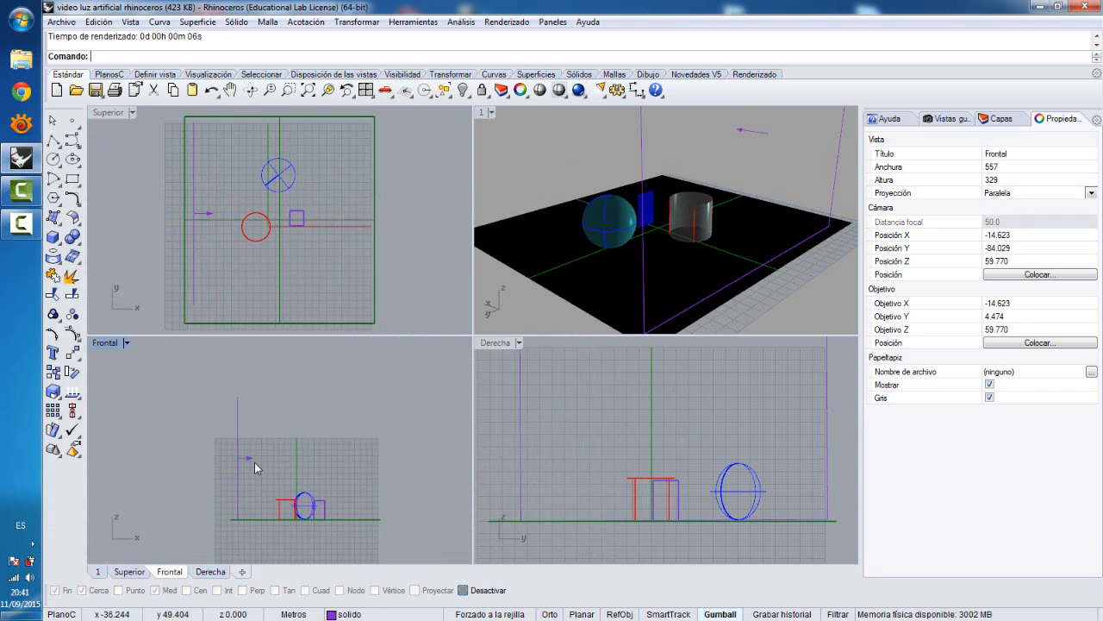
left_click(252, 461)
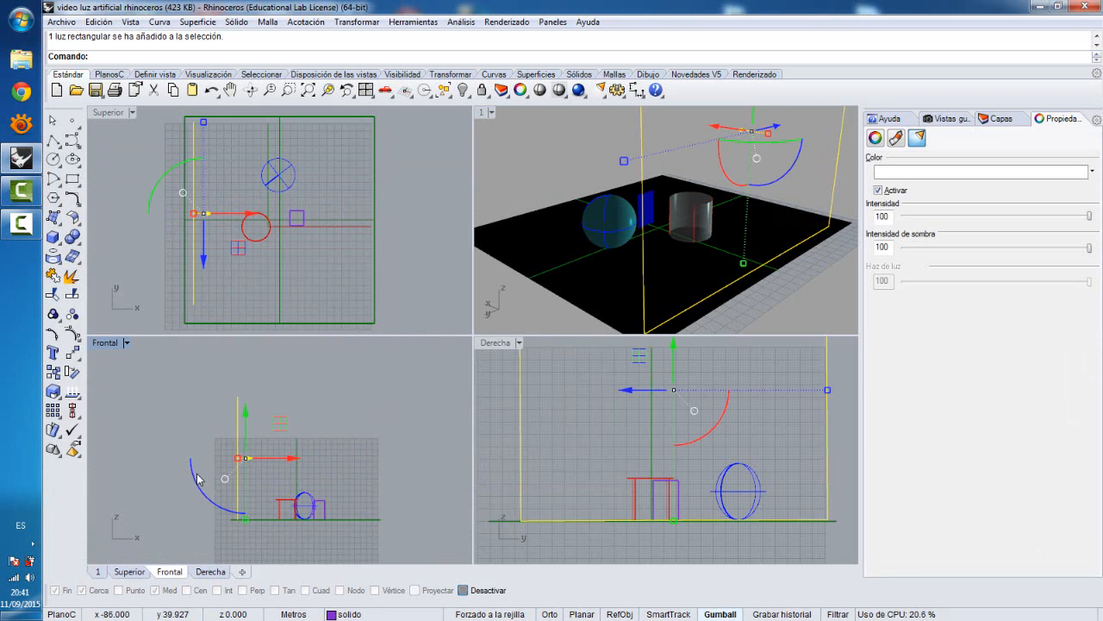
left_click_drag(194, 479, 217, 451)
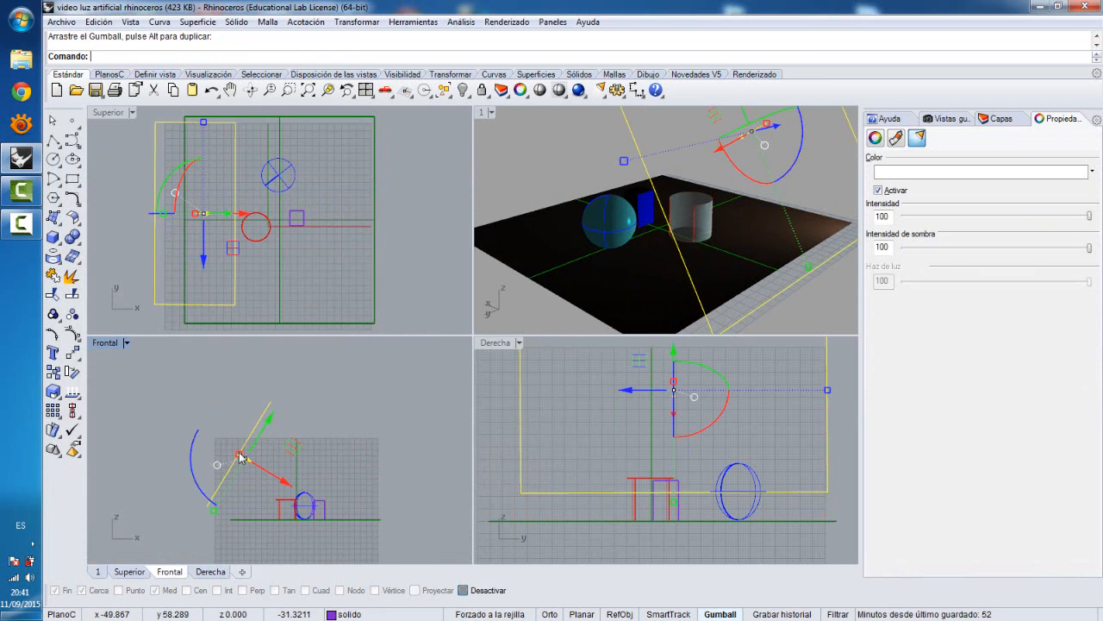
key("F10")
key("Escape")
Move the rectangular light slightly up and toward the objects in the Frontal view, tilt it about 28 degrees more, and deselect it.
left_click(247, 451)
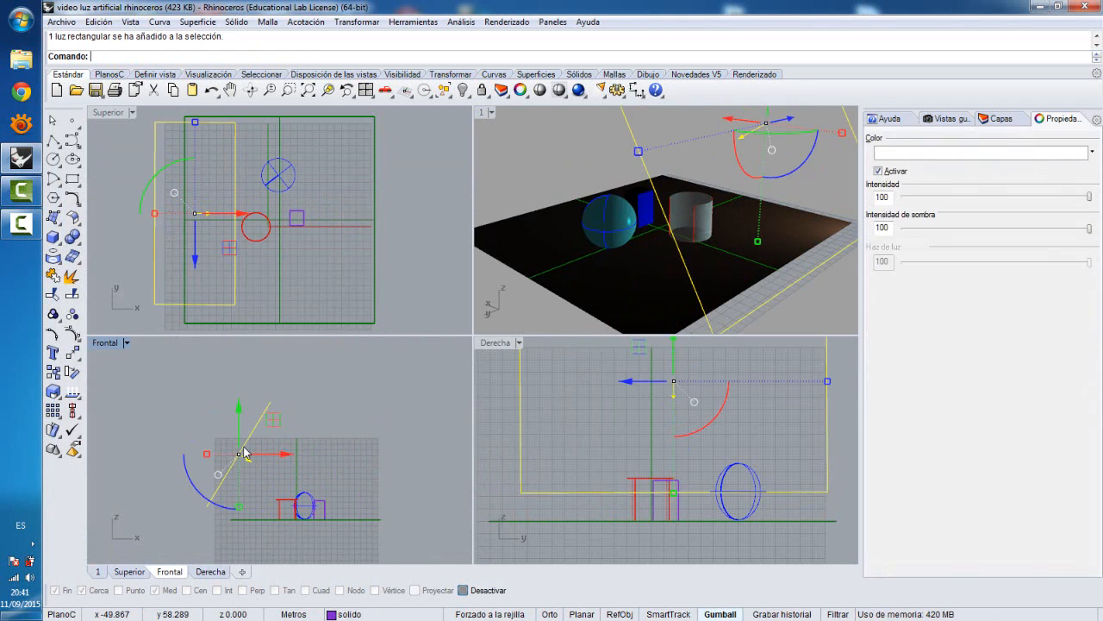
left_click_drag(246, 451, 252, 433)
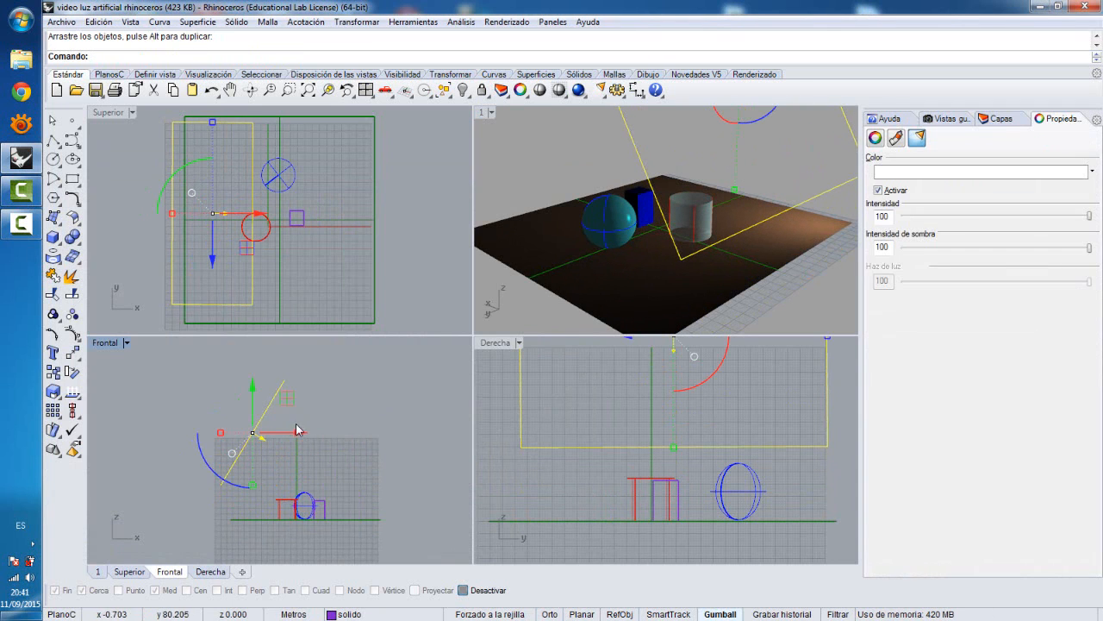
left_click_drag(198, 444, 312, 420)
left_click(350, 399)
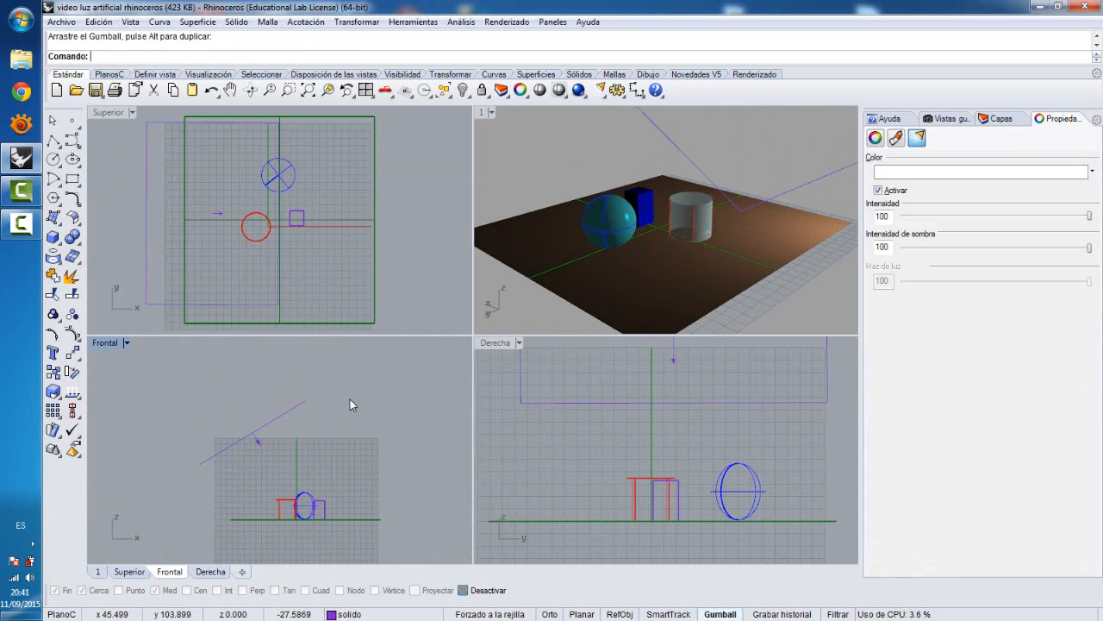
Render the maximized perspective view to examine the tilted rectangular light's effect, close the render, and return to four viewports.
double_click(480, 113)
left_click(577, 90)
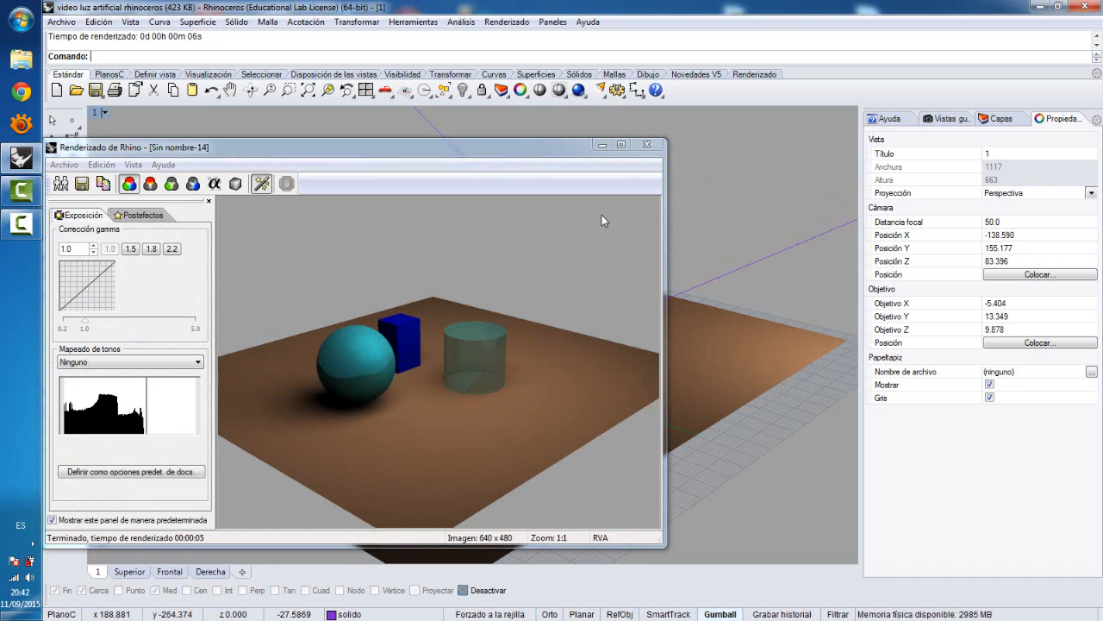
left_click(647, 144)
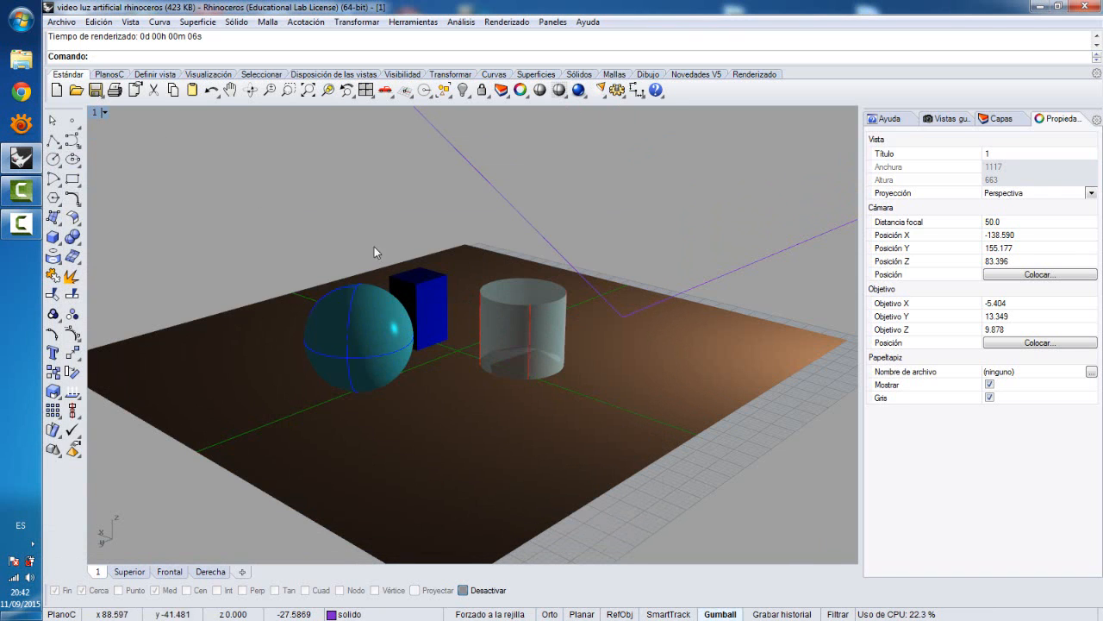
double_click(96, 112)
Delete the rectangular light.
left_click(158, 303)
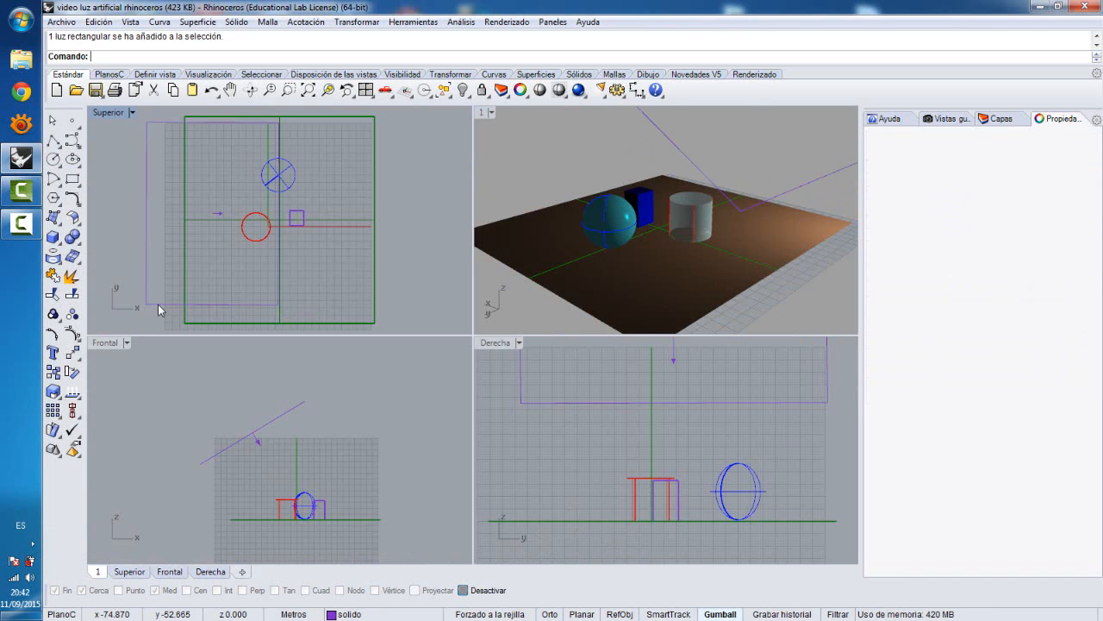
key("Delete")
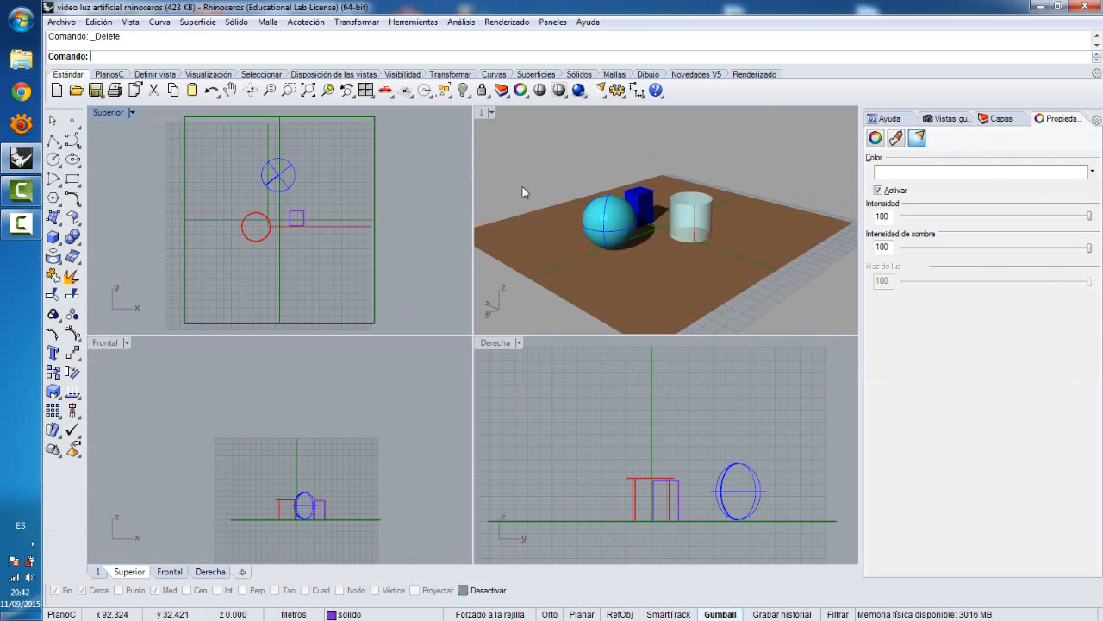
Draw a linear light along the Y direction beside the objects in the Superior view, and raise it about 62 m in the Frontal view.
left_click(606, 95)
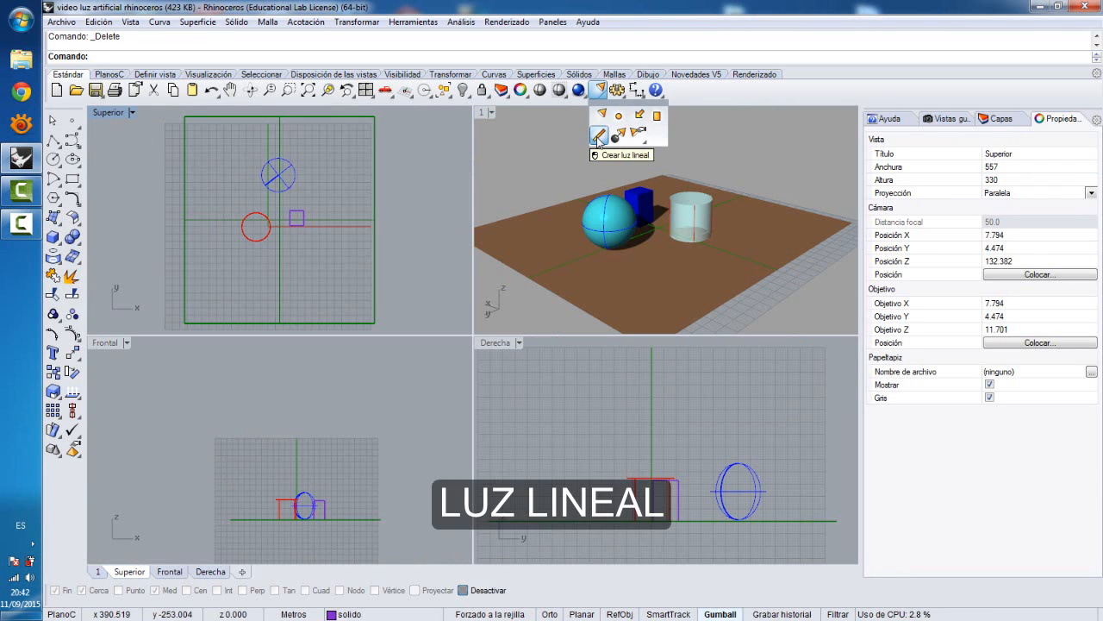
left_click(598, 136)
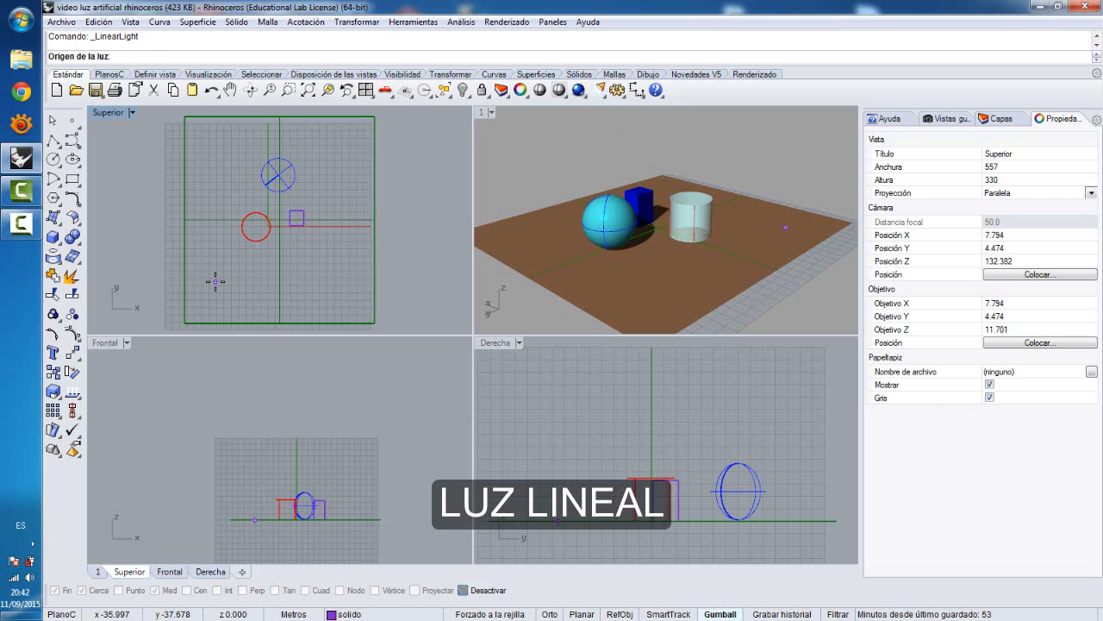
left_click(215, 281)
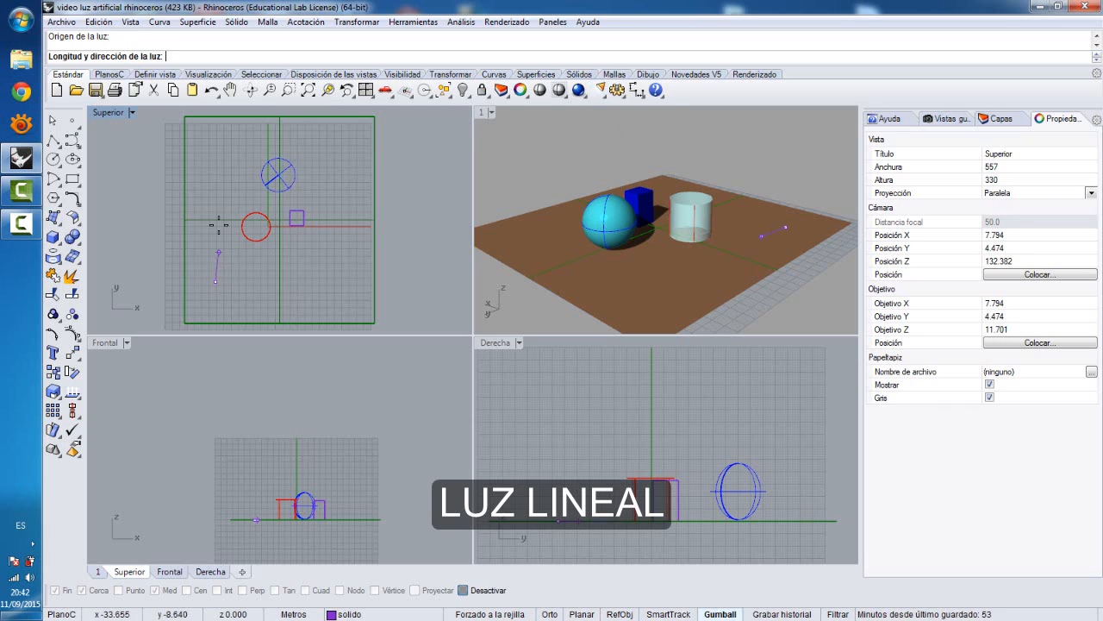
left_click(216, 162)
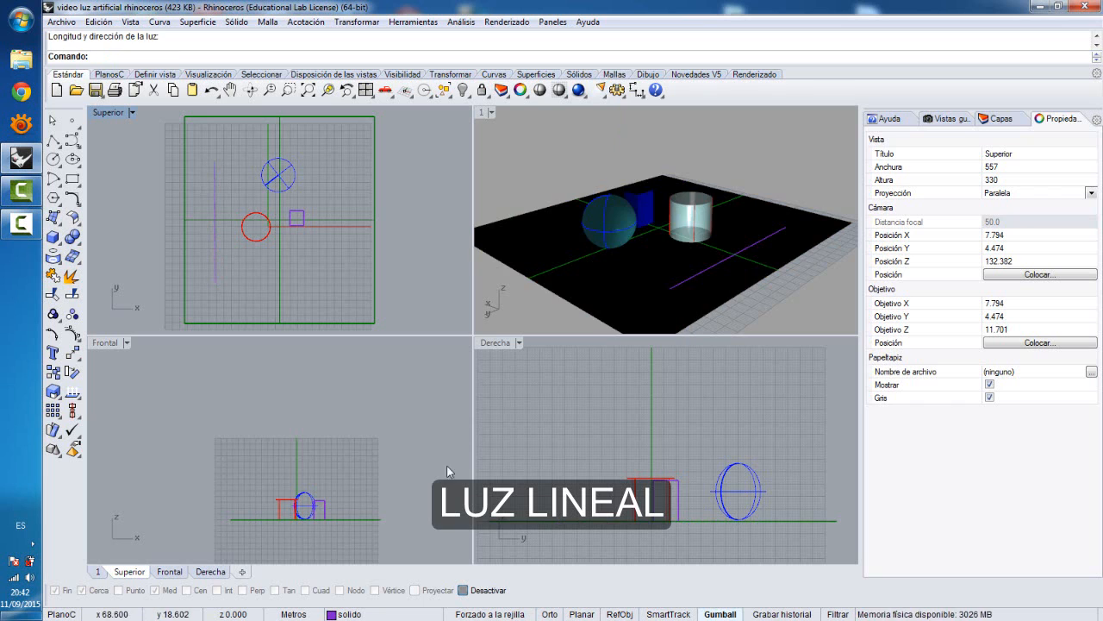
left_click(740, 251)
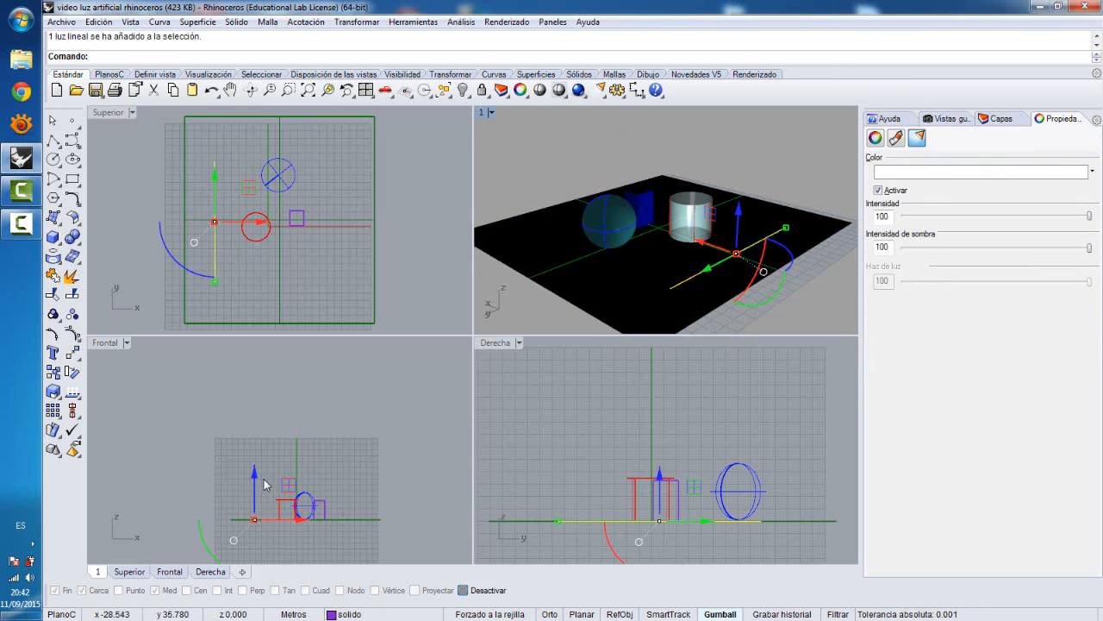
left_click_drag(288, 488, 290, 414)
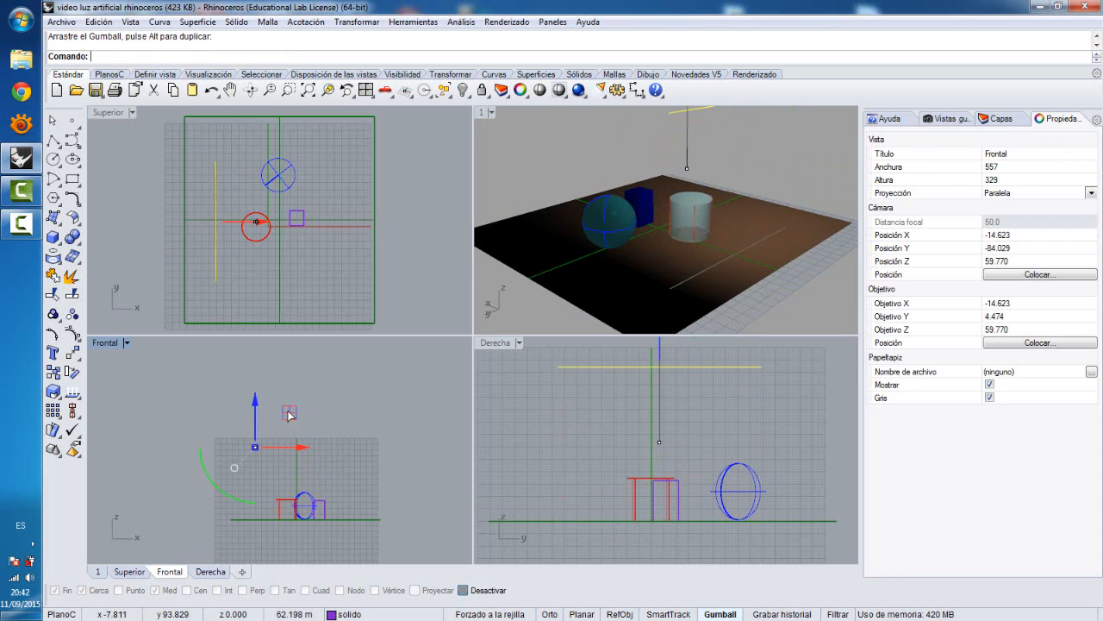
Render the maximized perspective view to examine the raised linear light's effect, close the render, and return to four viewports.
double_click(482, 112)
left_click(577, 90)
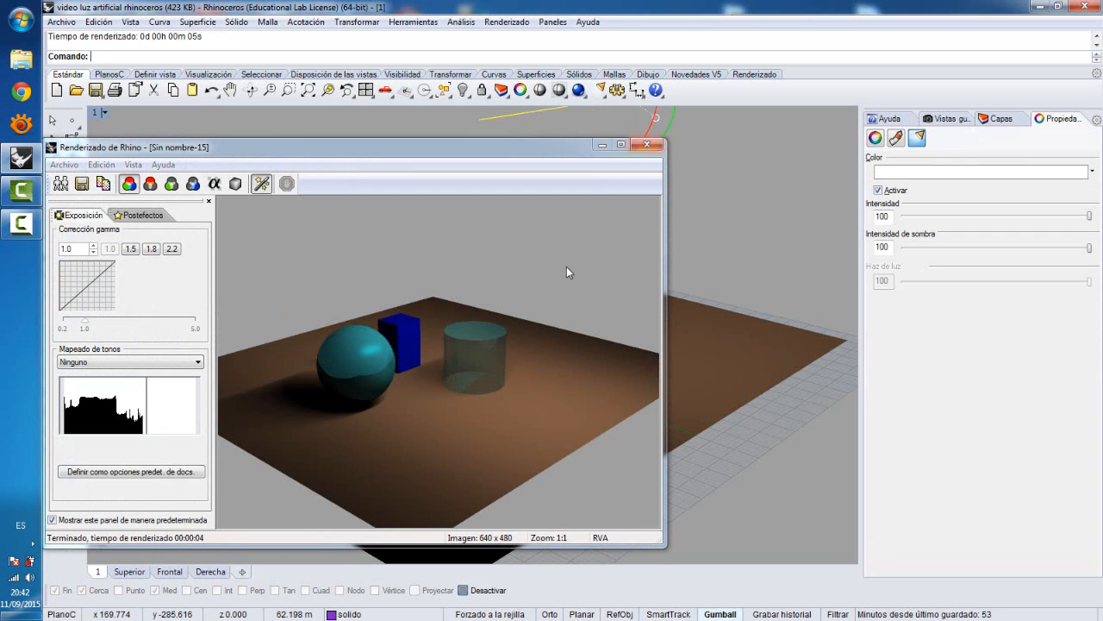
left_click(647, 144)
double_click(96, 113)
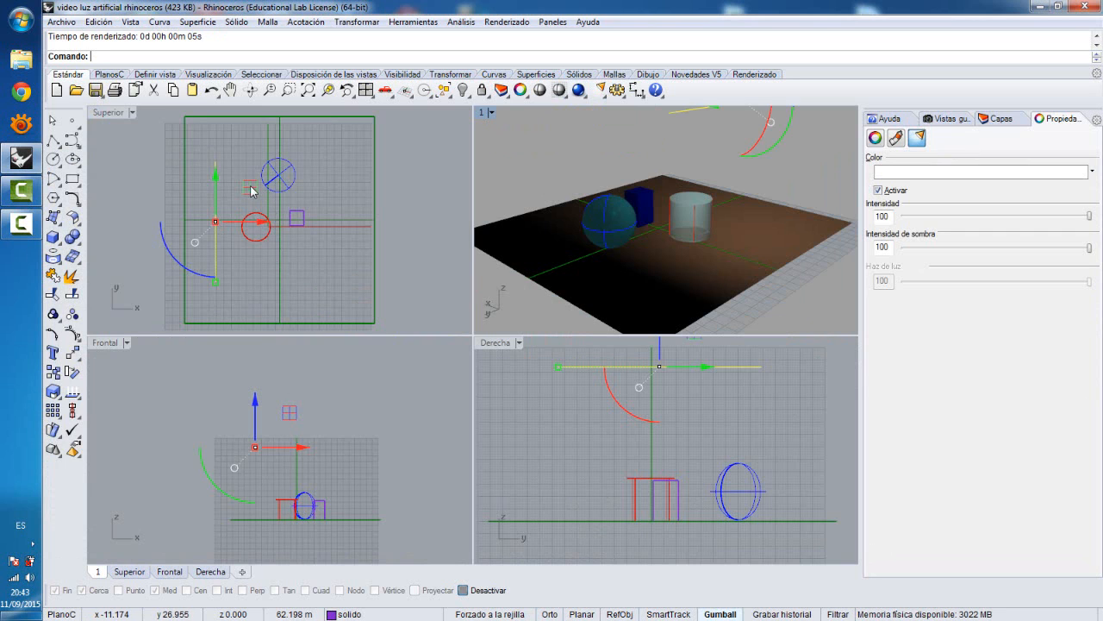
Rotate the linear light about 90 degrees in the Superior view and move it about 48 m to run parallel to X near the cylinder.
left_click(179, 224)
left_click_drag(178, 224, 212, 195)
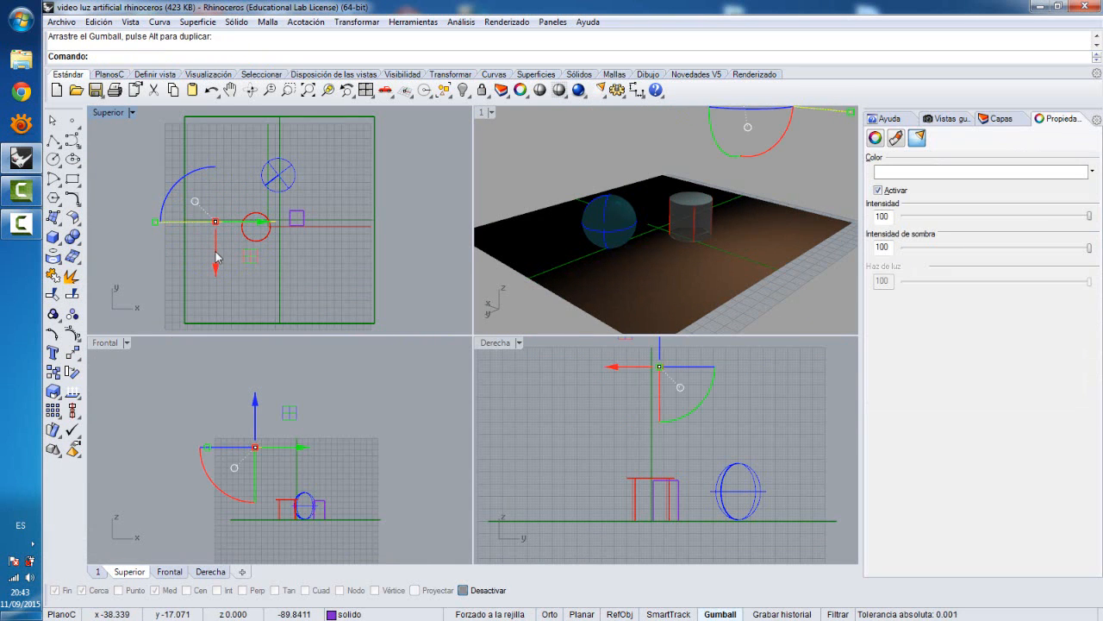
left_click_drag(247, 257, 314, 284)
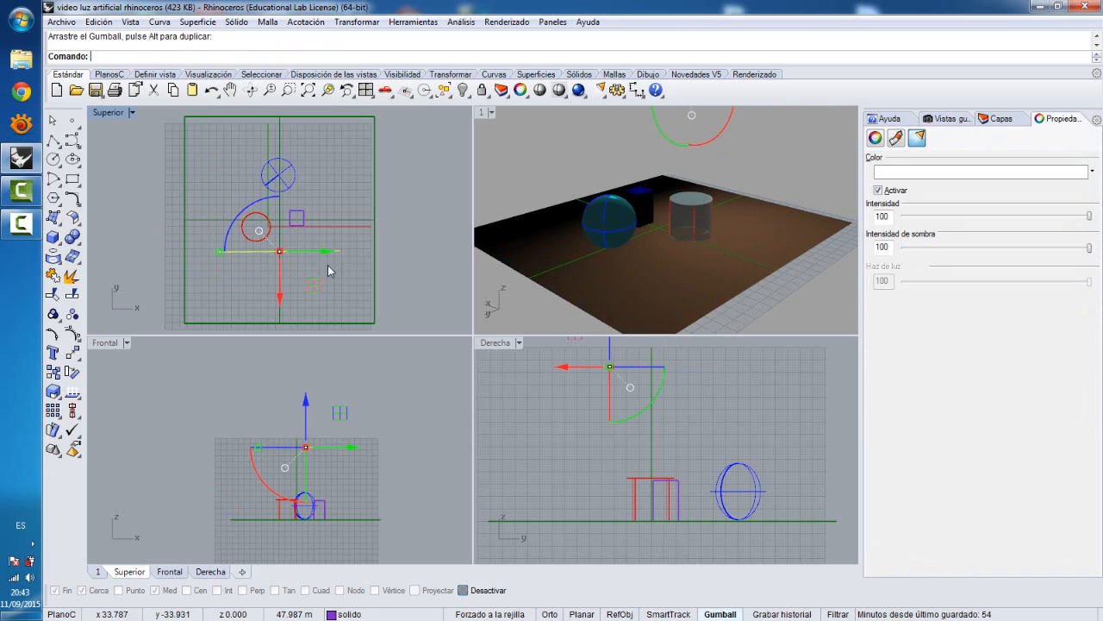
Deselect the linear light, render the maximized perspective view to examine its rotated position, close the render, and return to four viewports.
scroll(550, 175, "down", 2)
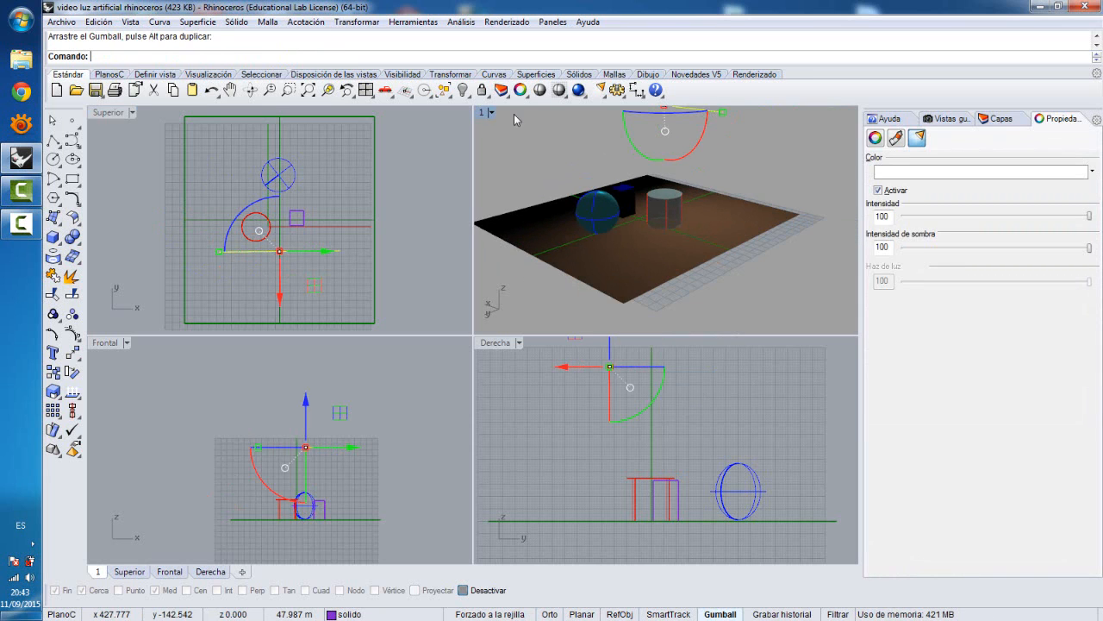
left_click(229, 90)
left_click_drag(649, 137, 656, 173)
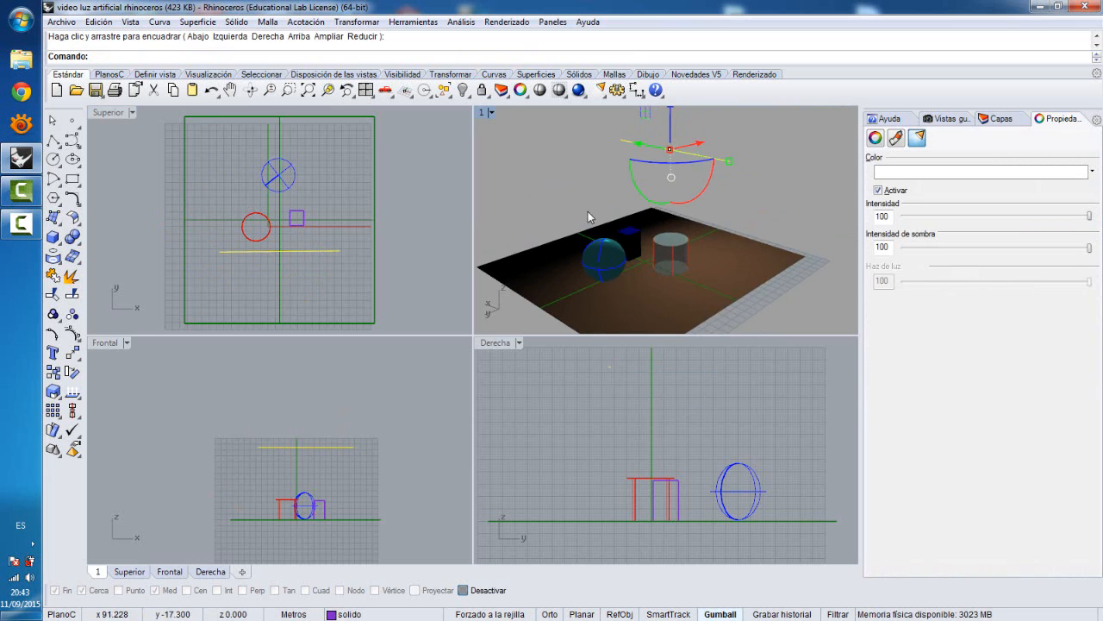
left_click(583, 198)
double_click(483, 112)
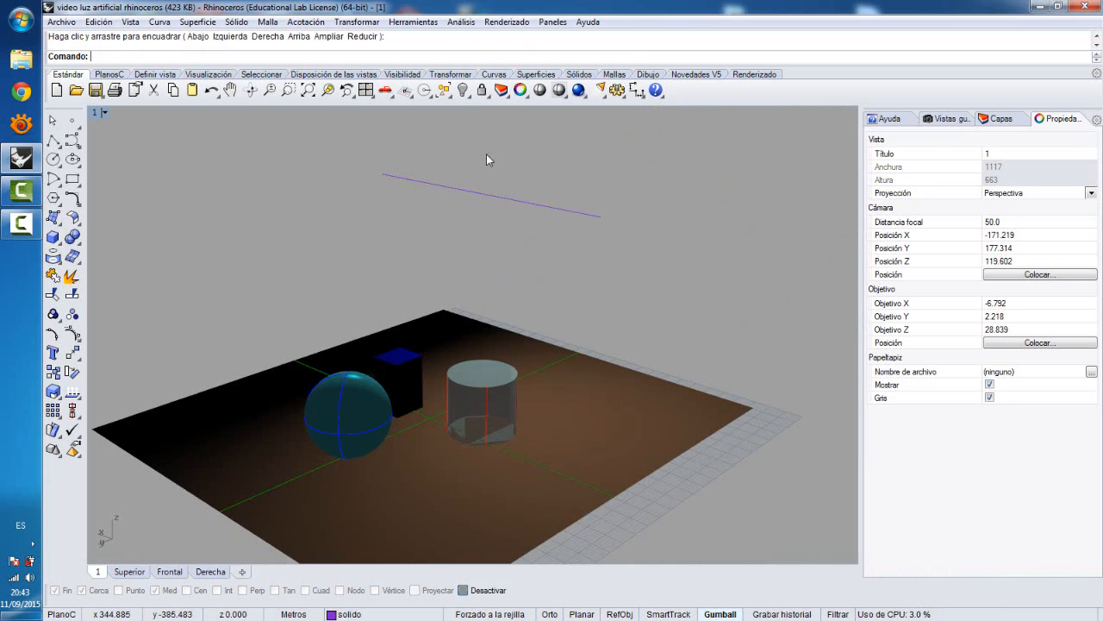
scroll(395, 409, "up", 4)
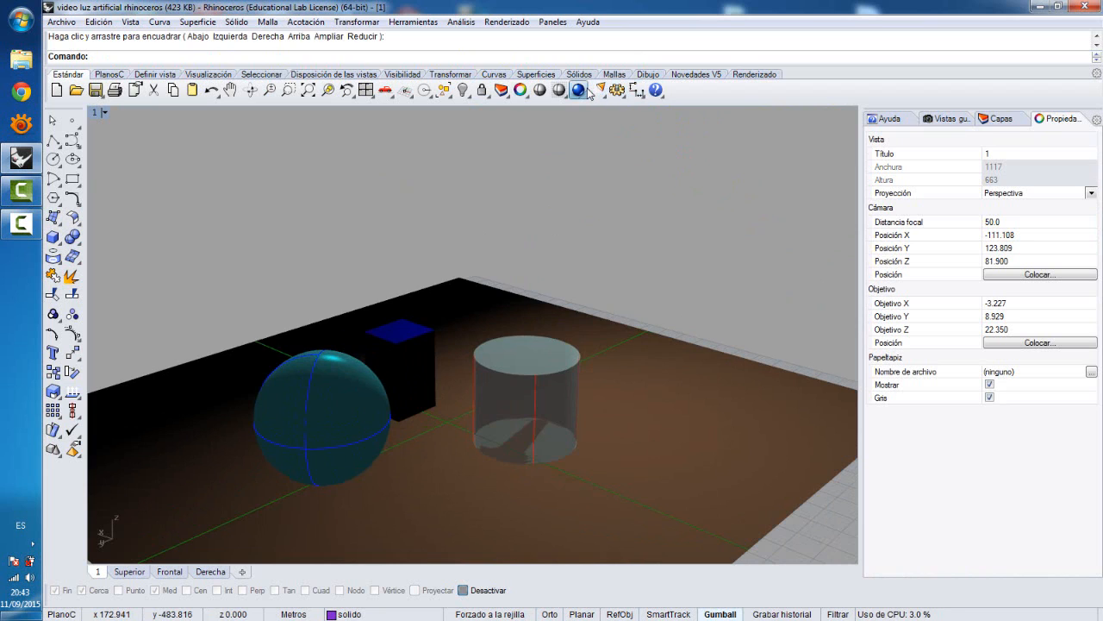
left_click(583, 90)
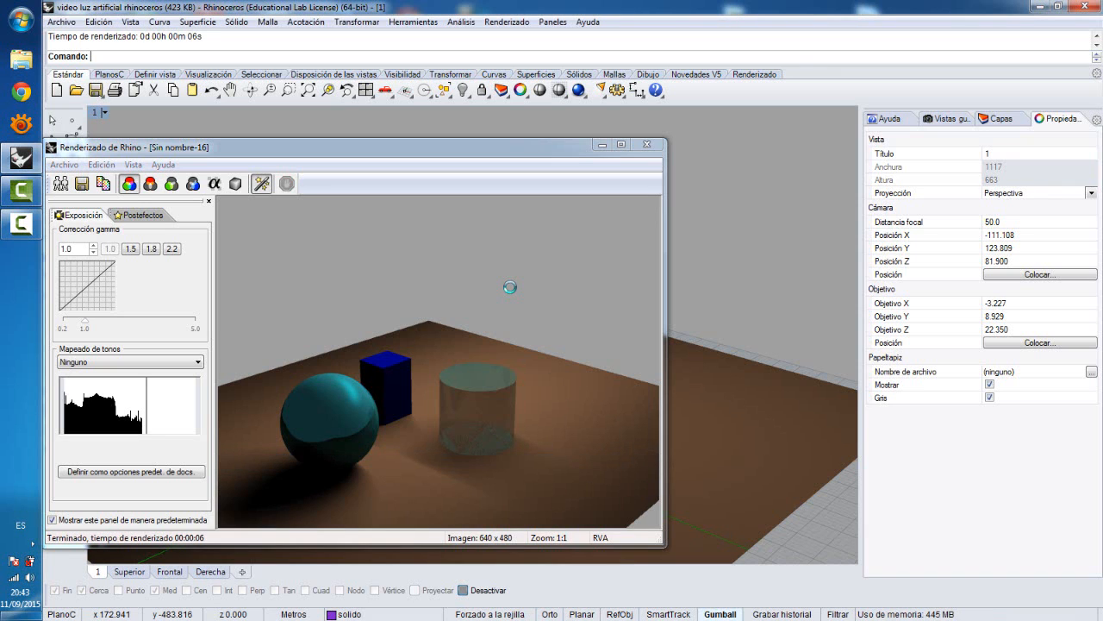
left_click(646, 144)
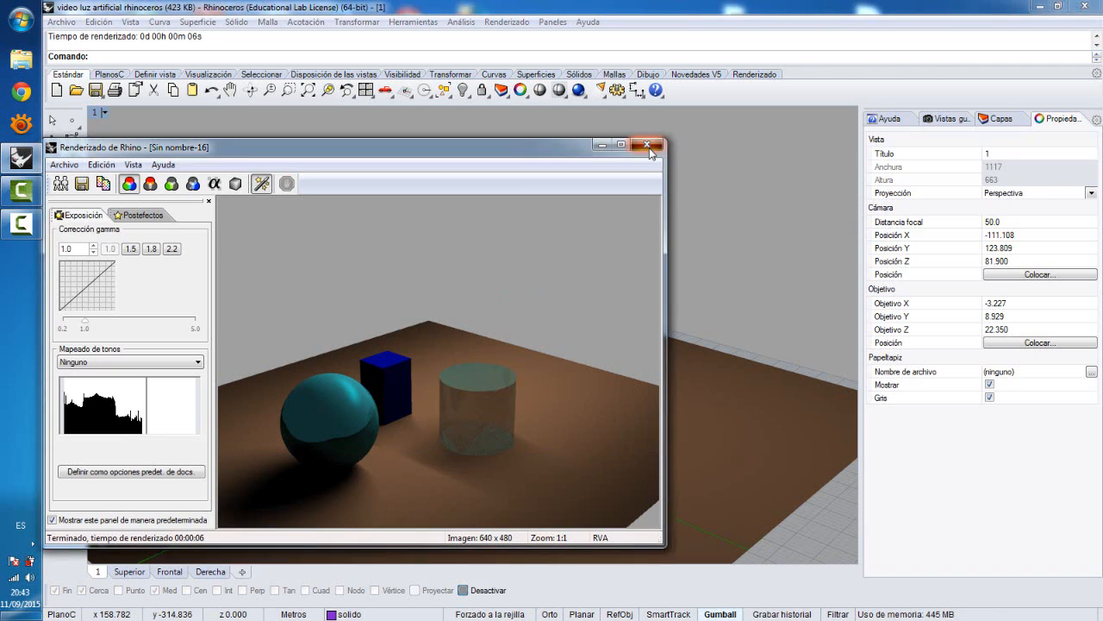
double_click(94, 114)
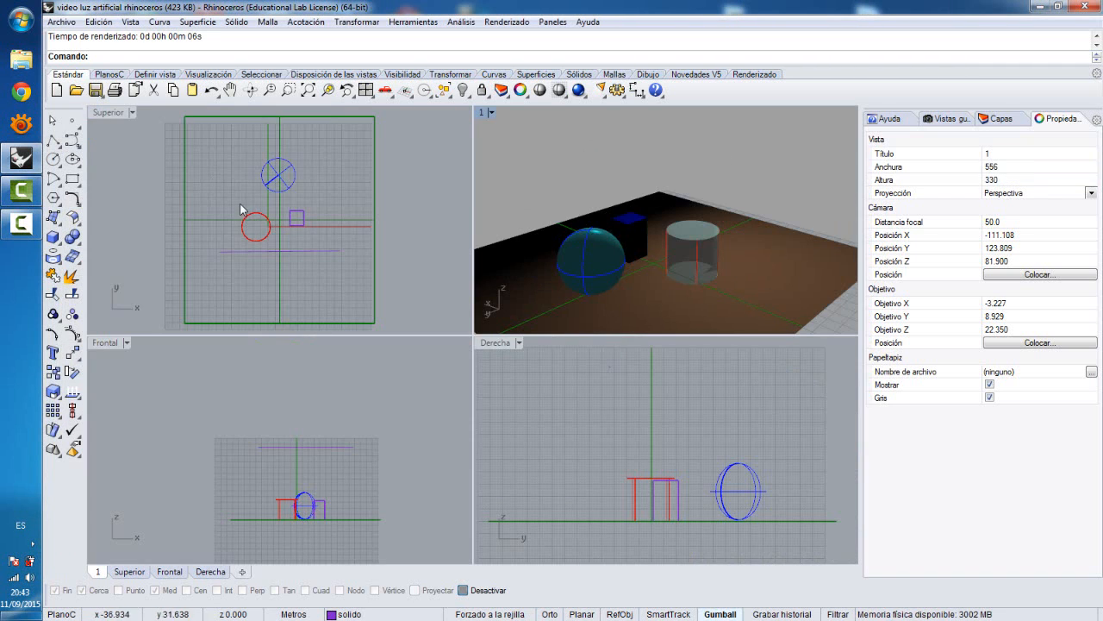
Lower the linear light about 30 m in the Frontal view and deselect it.
left_click(305, 252)
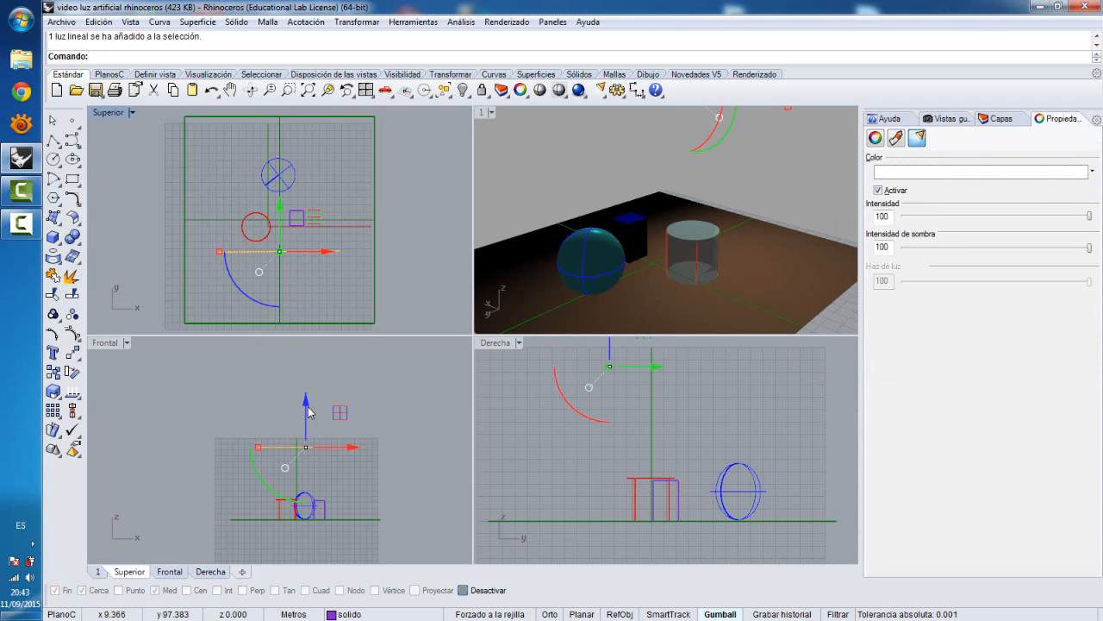
left_click_drag(307, 409, 305, 446)
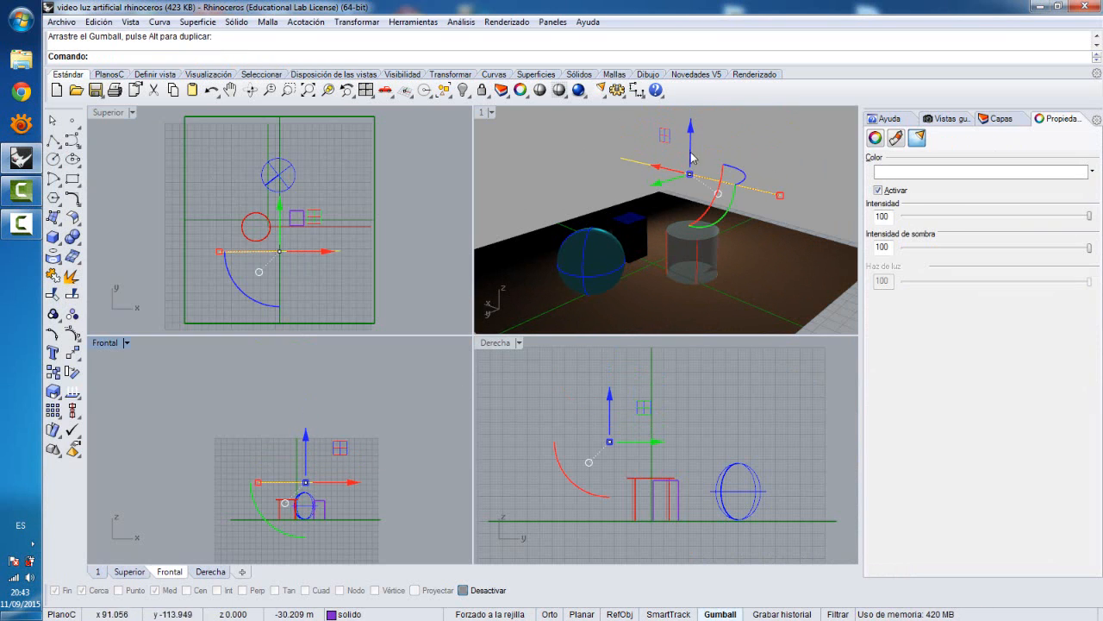
left_click(603, 167)
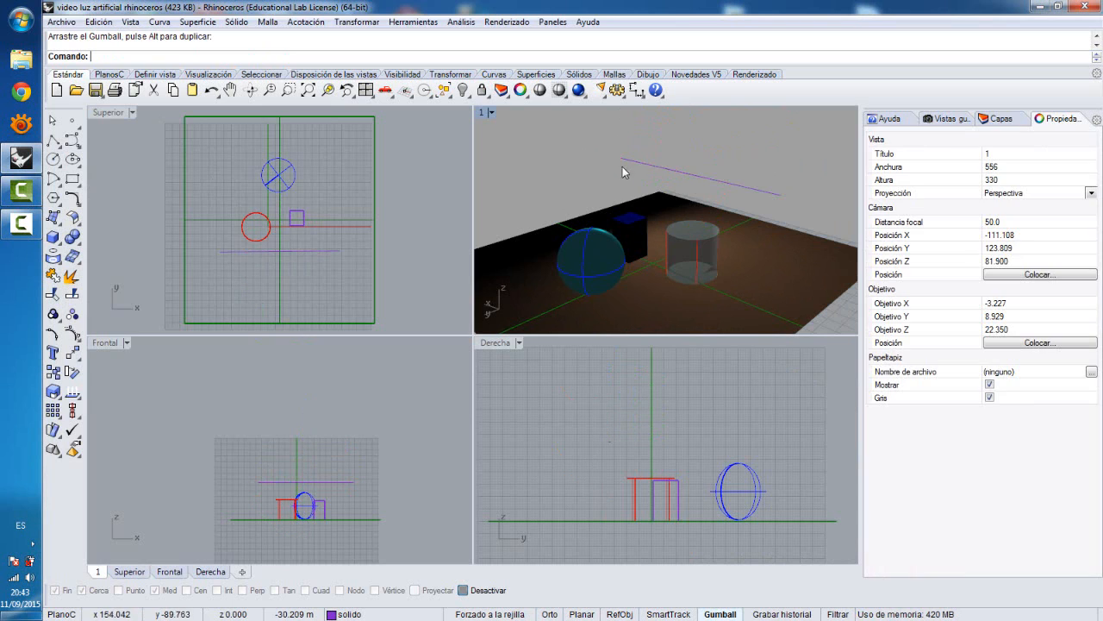
Move the linear light about 67 m along Y in the Superior view, to the sphere's side of the scene.
left_click(681, 172)
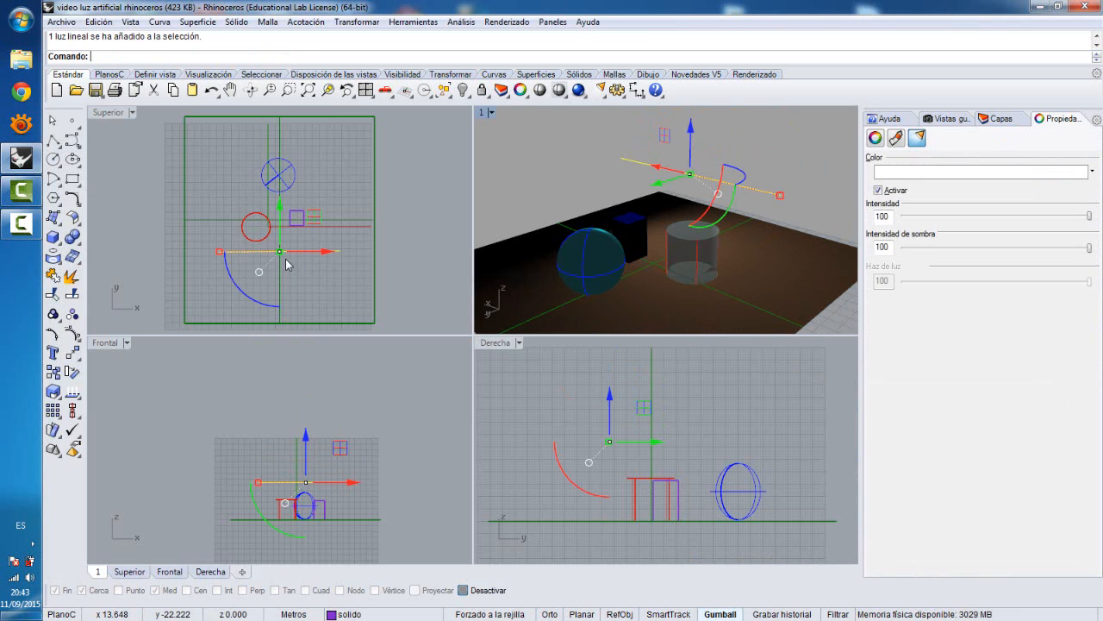
left_click(317, 218)
left_click_drag(318, 219, 316, 111)
Render the maximized perspective view to examine the linear light's effect from the sphere's side, close the render, and return to four viewports.
double_click(503, 111)
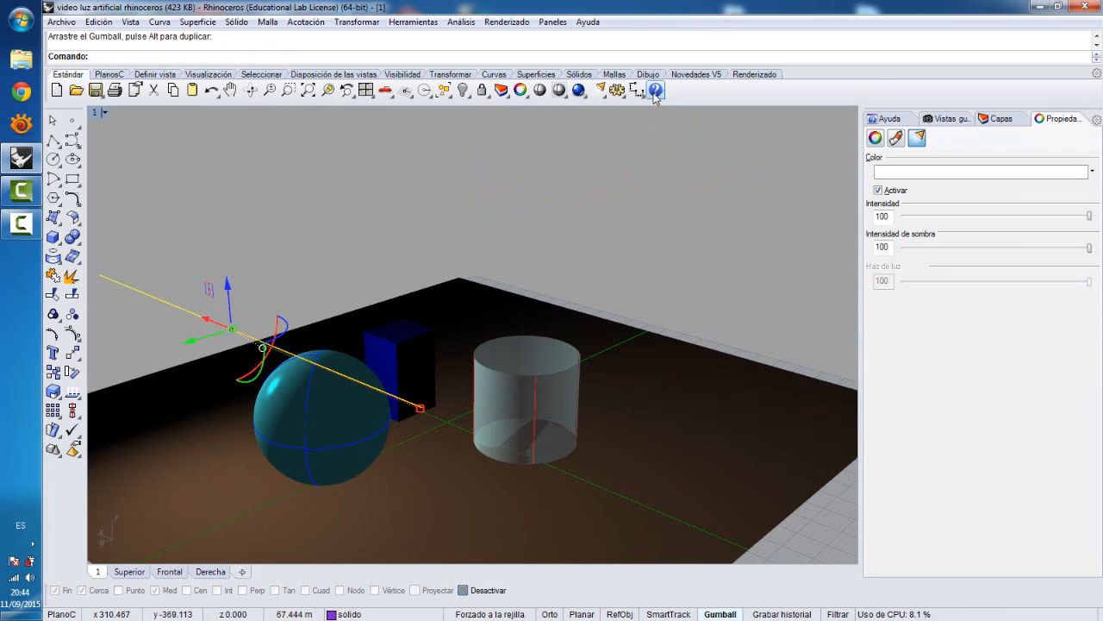
left_click(579, 90)
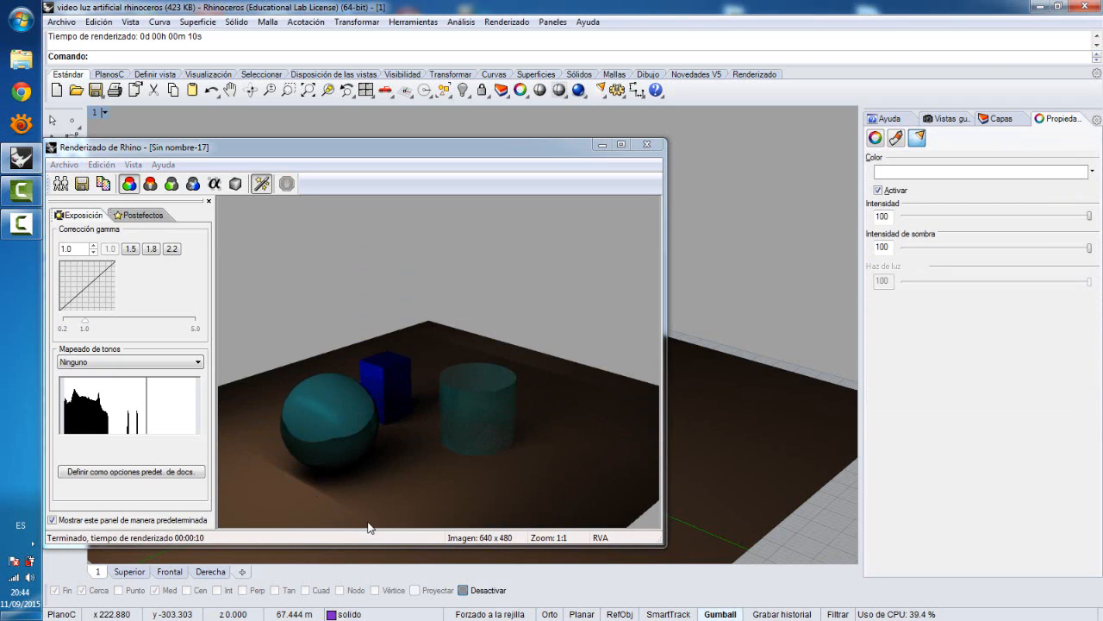
left_click(646, 144)
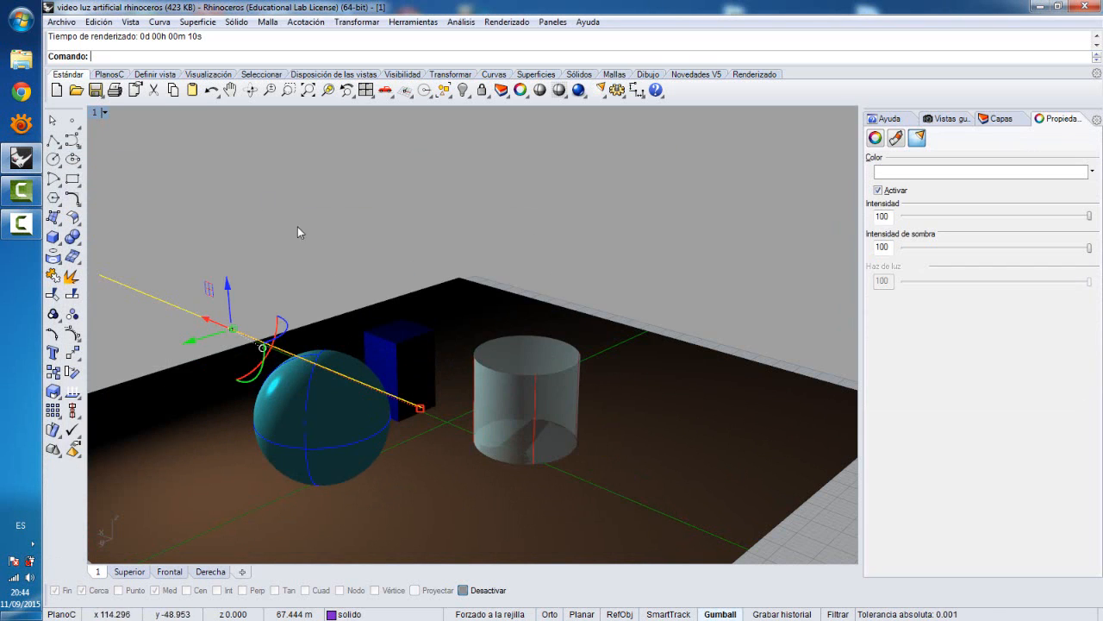
double_click(96, 112)
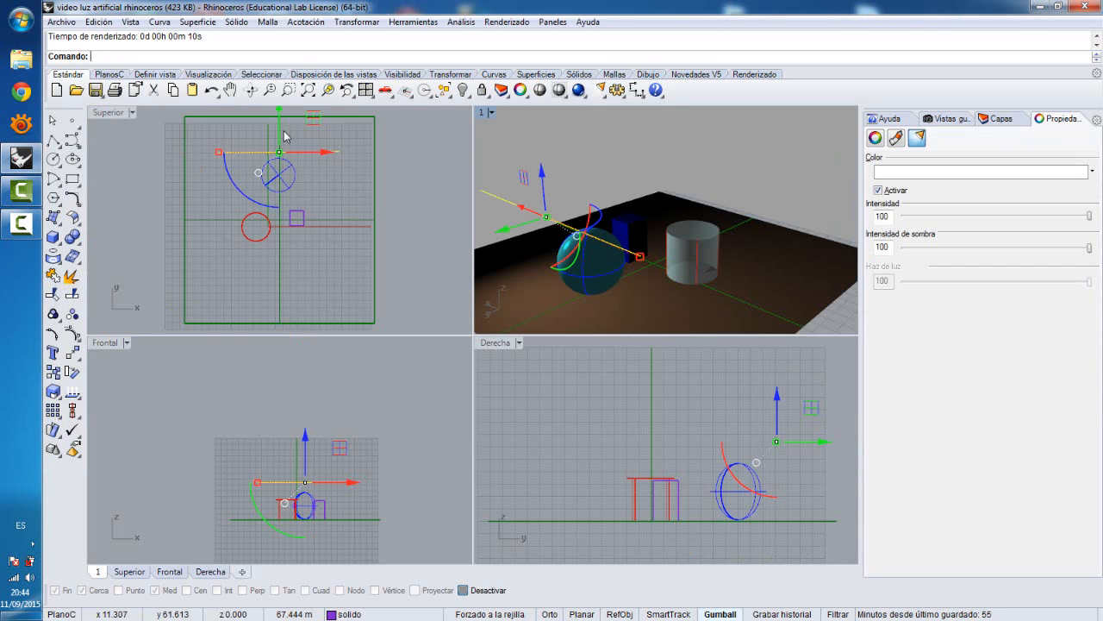
Move the linear light about 86 m back past the cylinder in the Superior view, and render the perspective view to examine its effect.
left_click_drag(311, 116, 304, 244)
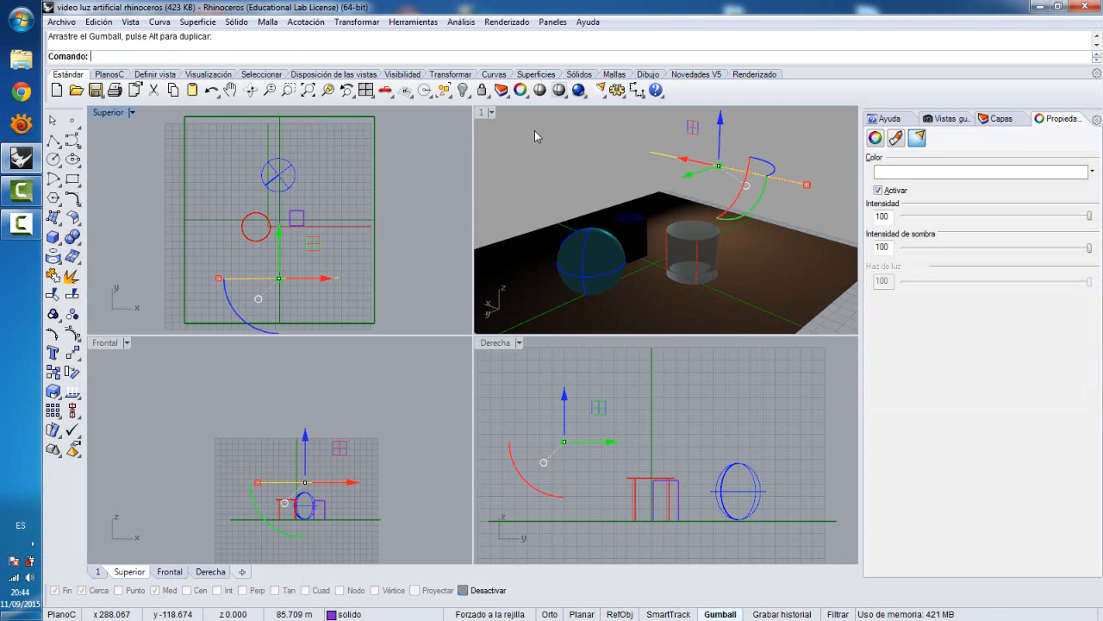
double_click(481, 112)
left_click(578, 90)
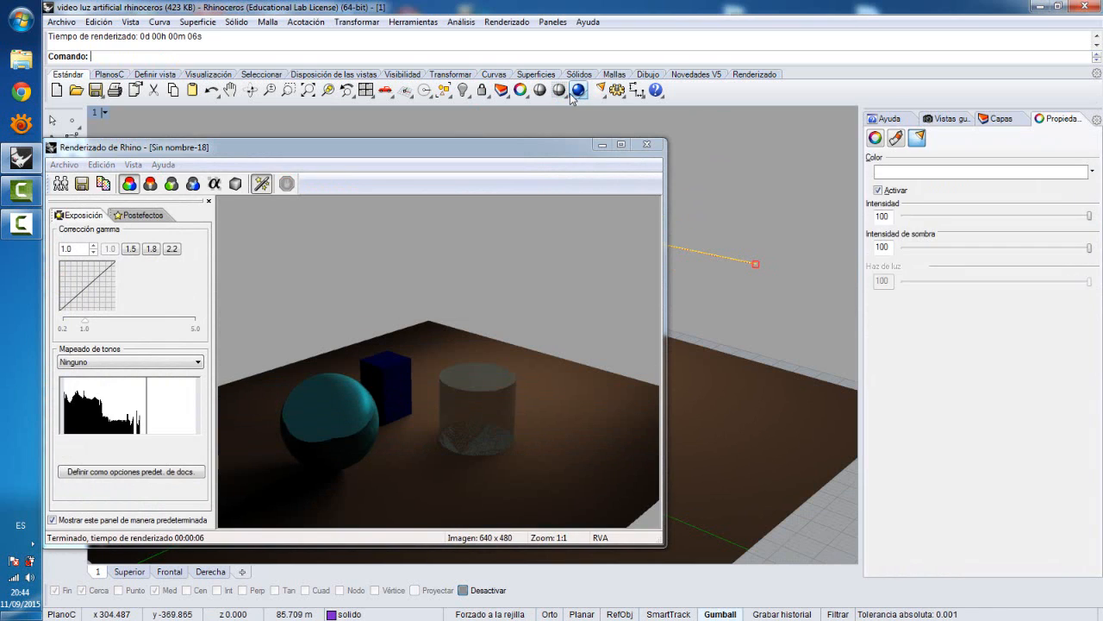
left_click(595, 157)
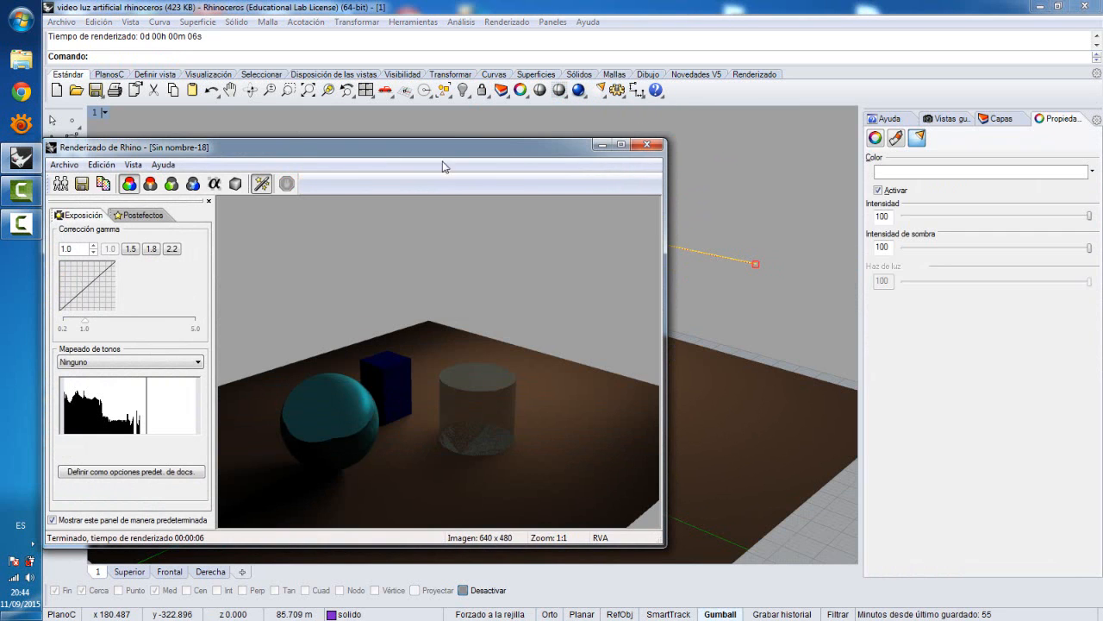
left_click(648, 145)
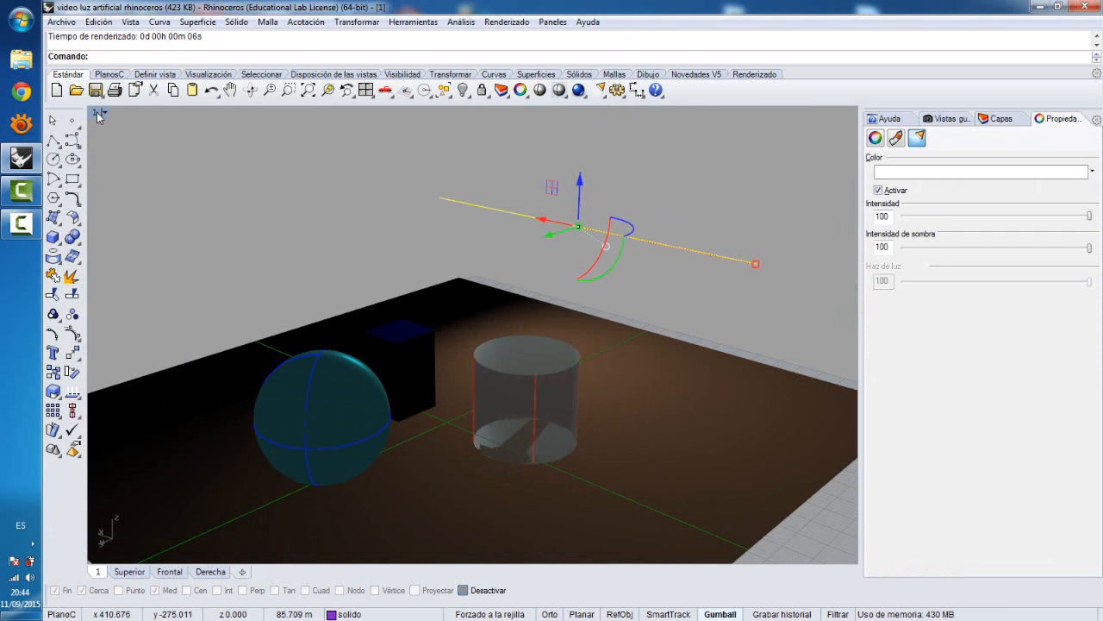
double_click(96, 113)
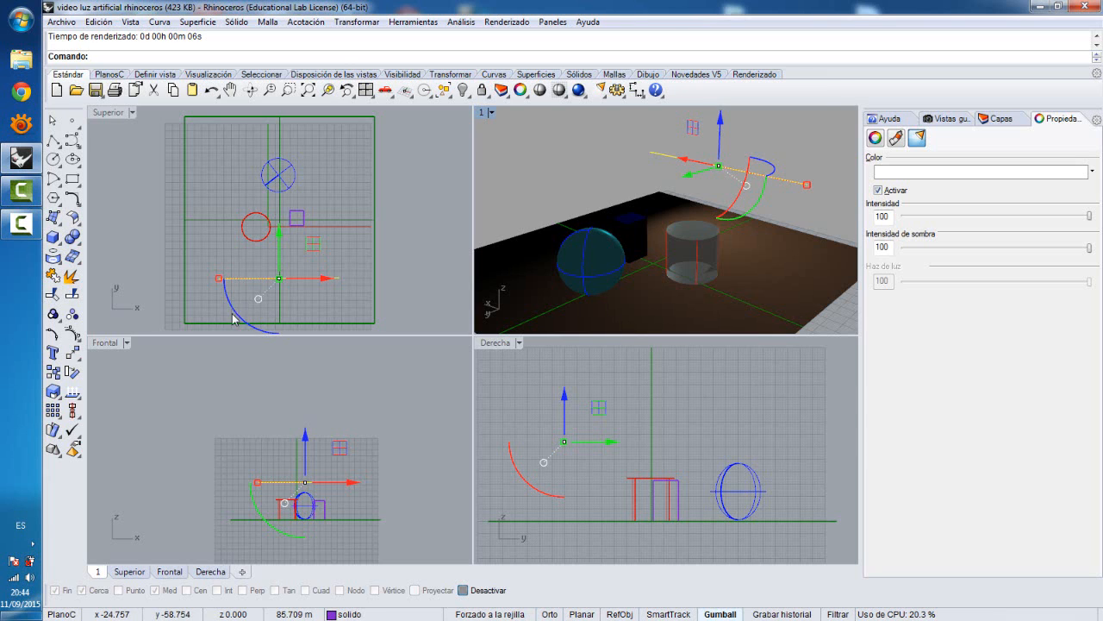
Rotate the linear light about 40 degrees to a diagonal in the Superior view, and undo the small extra drag made on it.
left_click_drag(235, 315, 272, 318)
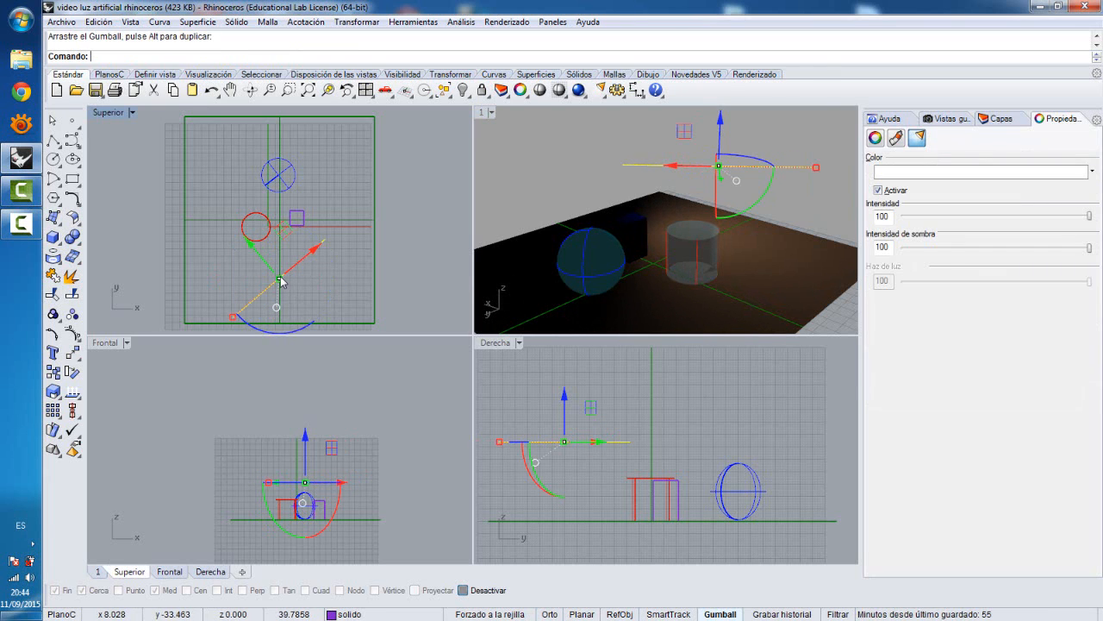
mouse_move(280, 277)
left_mouse_down()
mouse_move(313, 273)
mouse_move(290, 279)
left_mouse_up()
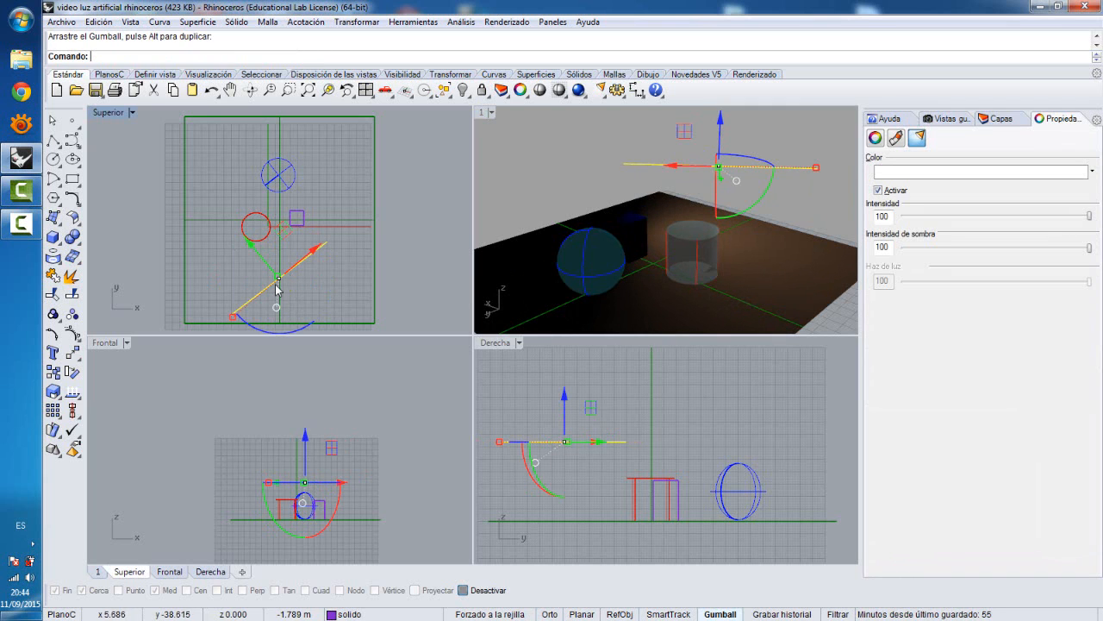
key("ctrl+z")
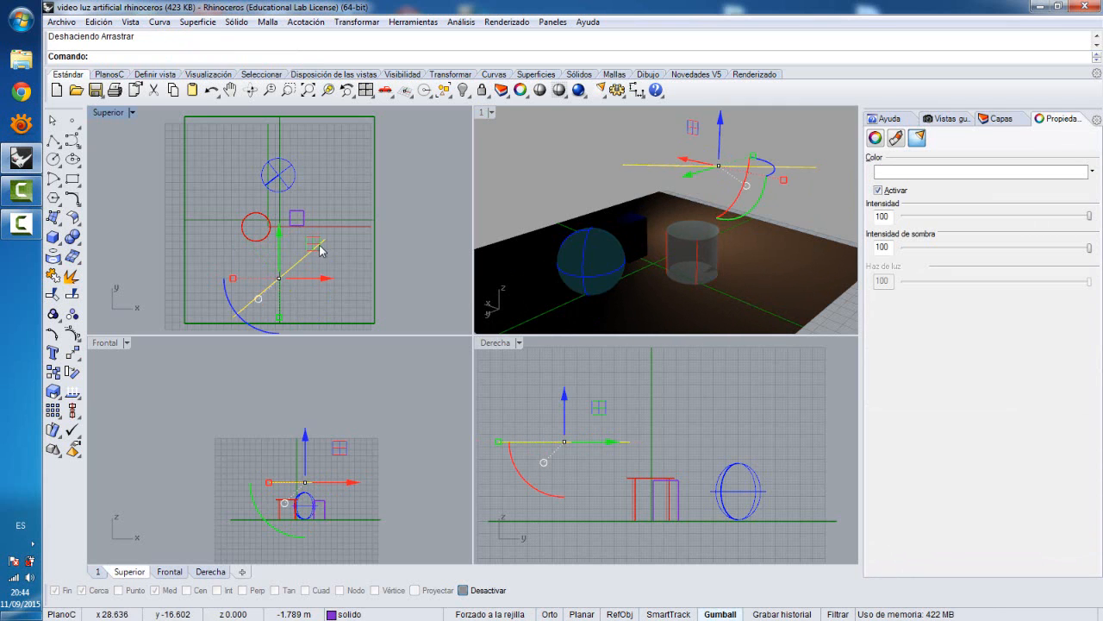
Move the diagonal linear light about 26 m, mostly toward positive X, in the Superior view, and render the perspective view to examine its effect.
left_click_drag(318, 248, 353, 236)
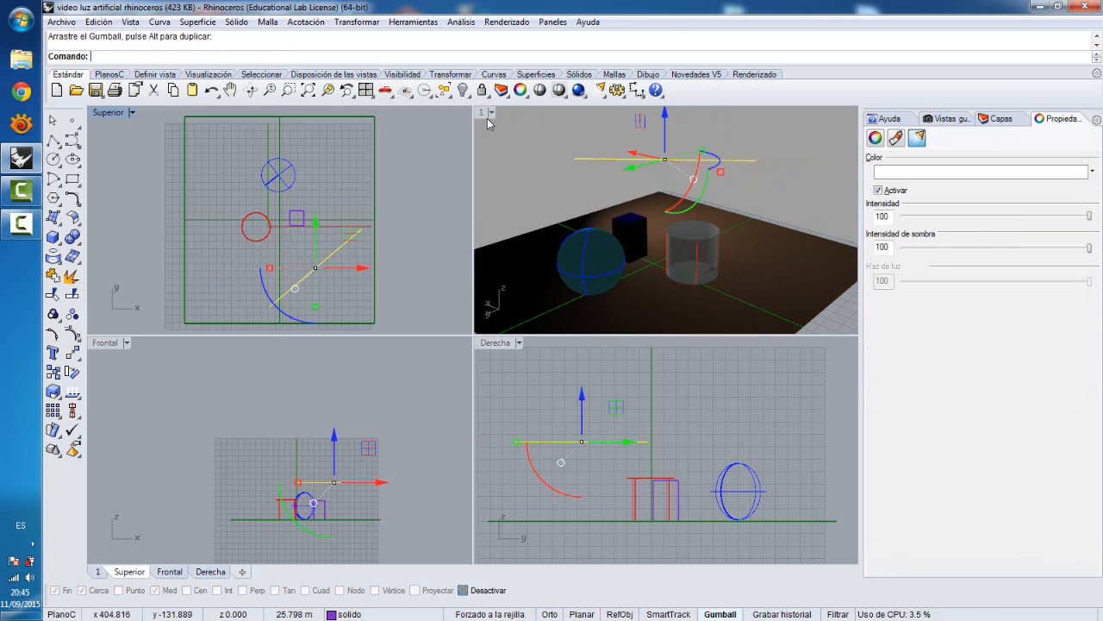
left_click(500, 141)
left_click(578, 91)
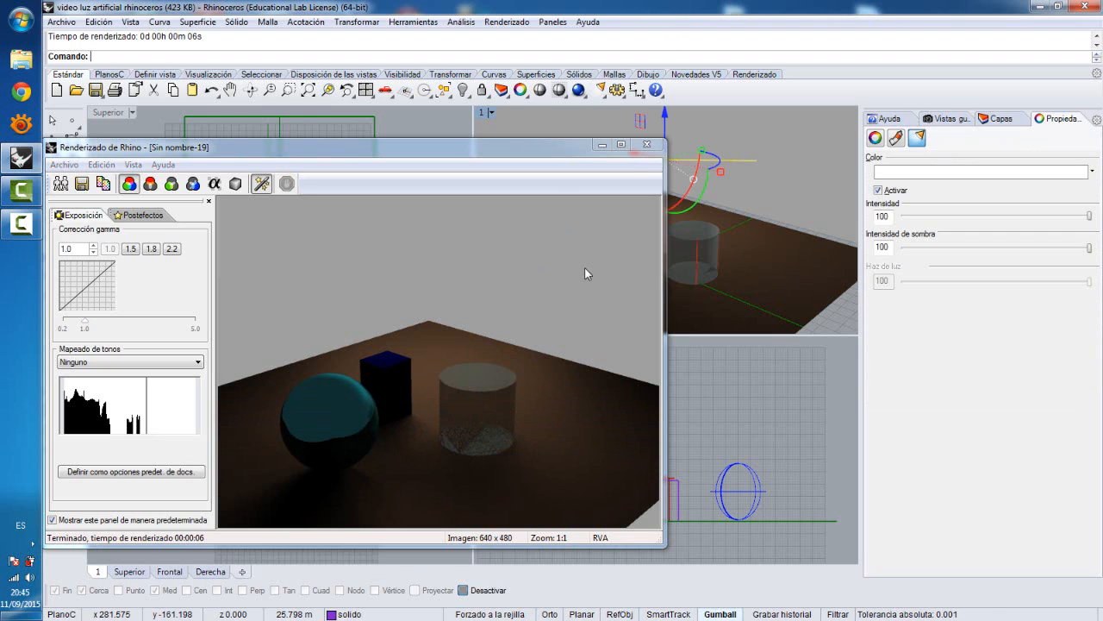
left_click(647, 144)
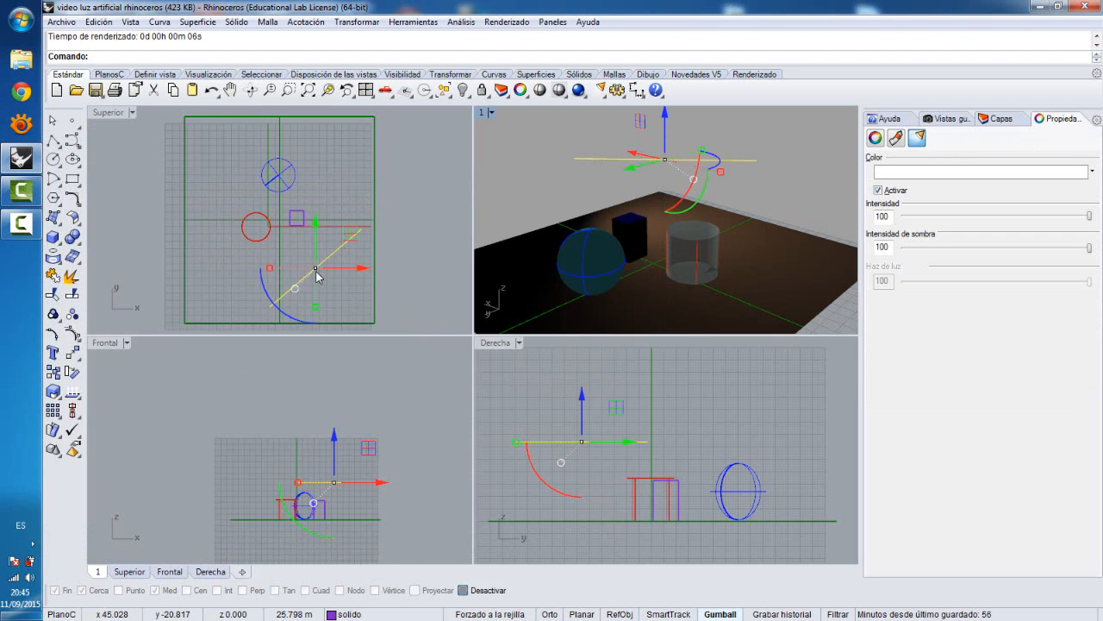
Delete the linear light from the scene.
left_click(602, 95)
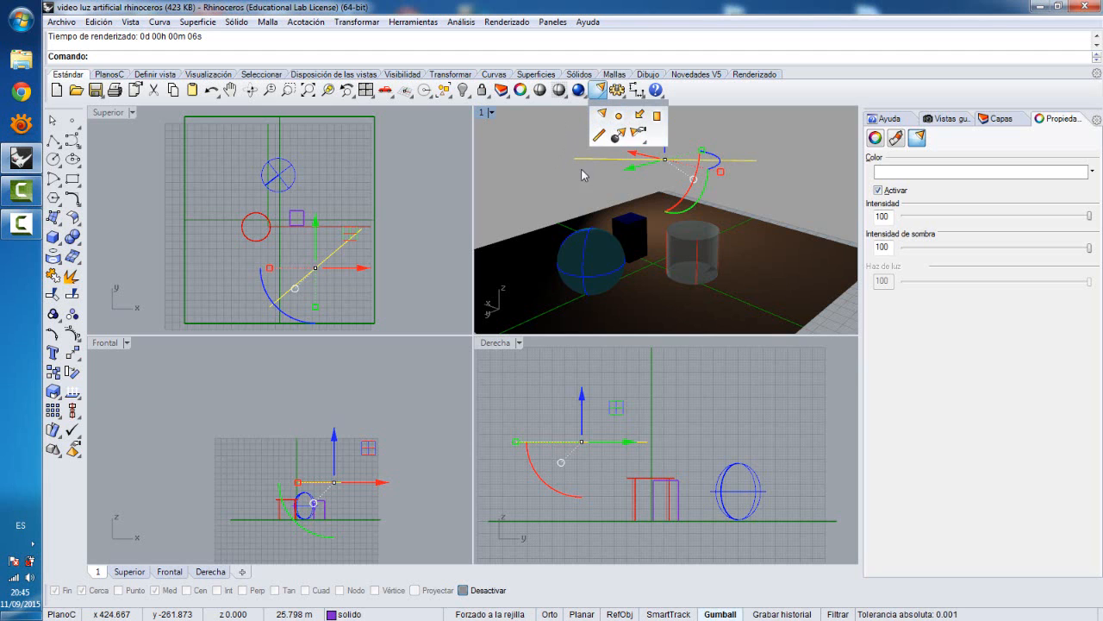
left_click(739, 142)
left_click(712, 159)
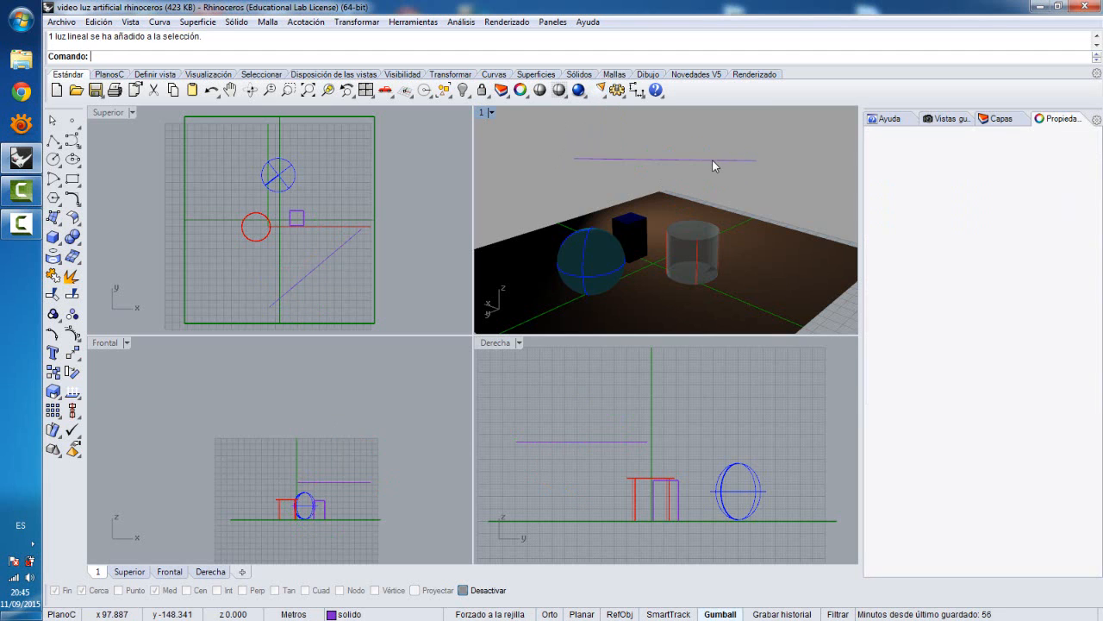
key("Delete")
Create a spotlight with a cone base of about 27 m radius around the solids and its apex high above them in the Frontal view.
left_click(603, 93)
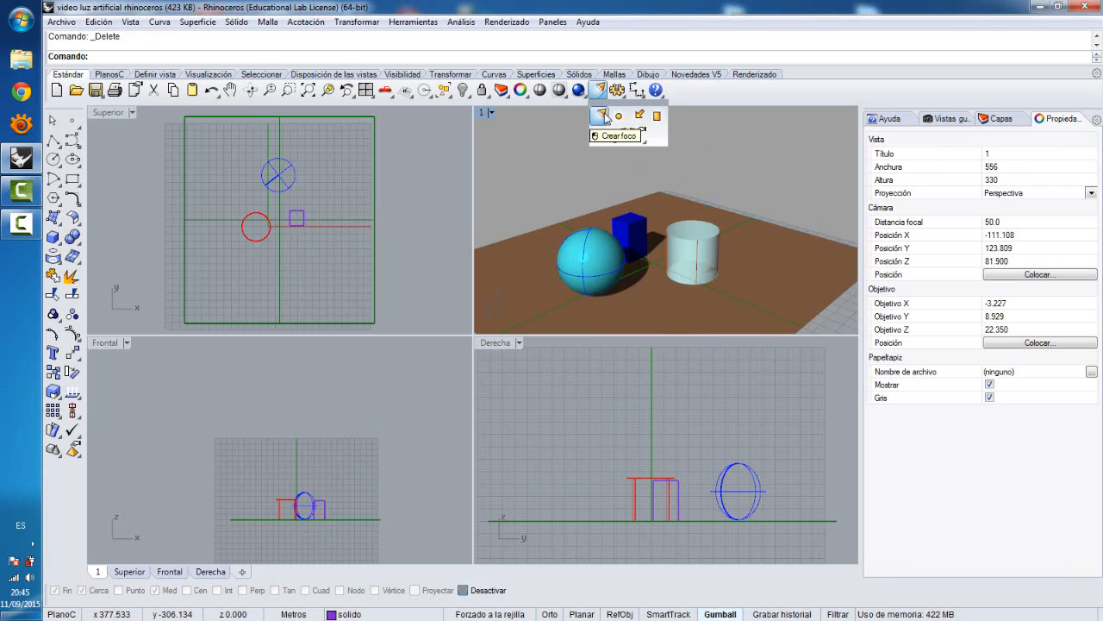
left_click(602, 114)
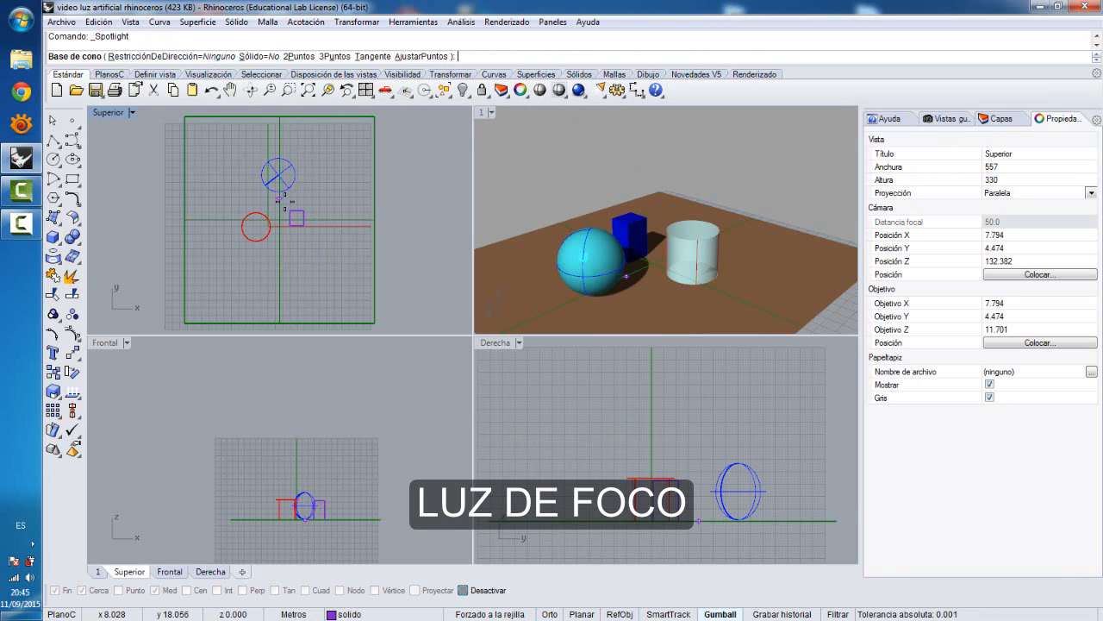
left_click(277, 204)
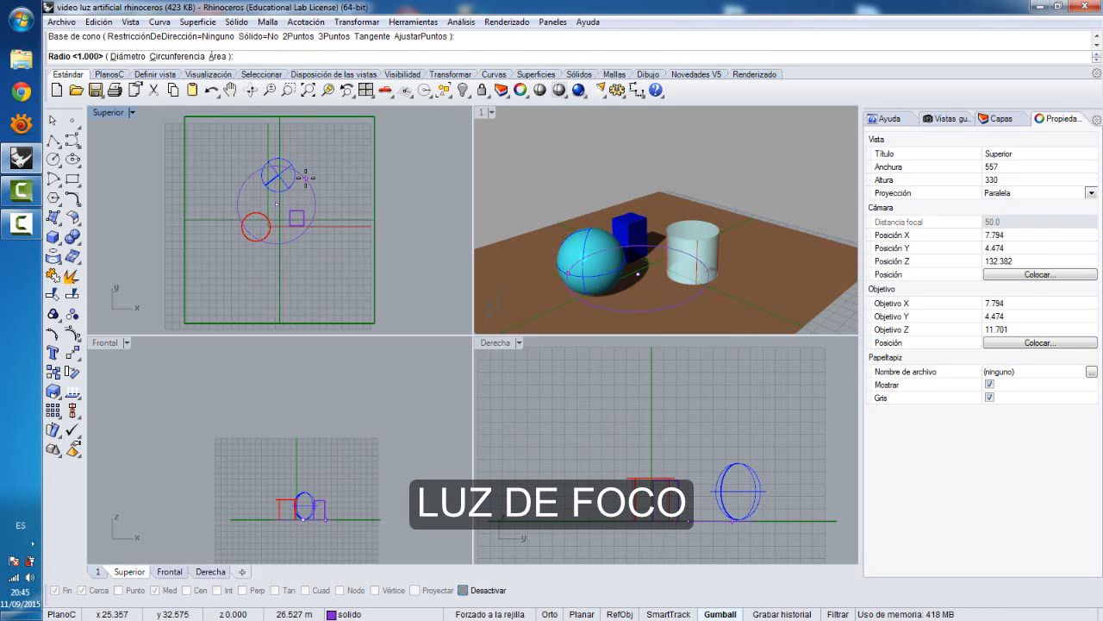
left_click(307, 178)
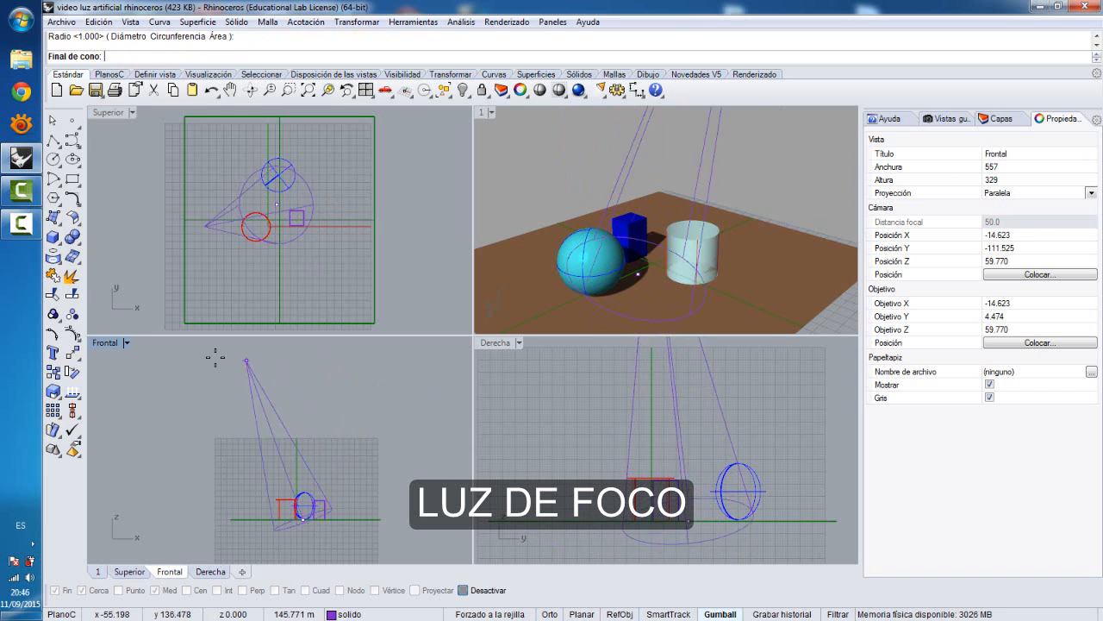
left_click(351, 375)
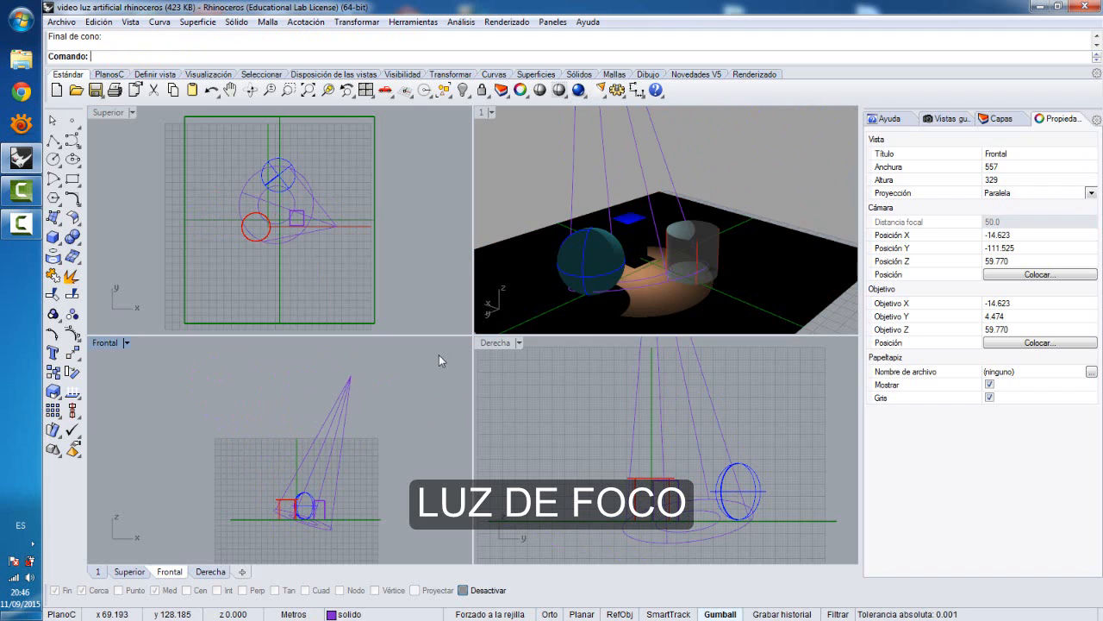
Select the spotlight in the maximized perspective view, try its light beam (Haz de luz) at 100, and set it to 38.
double_click(483, 113)
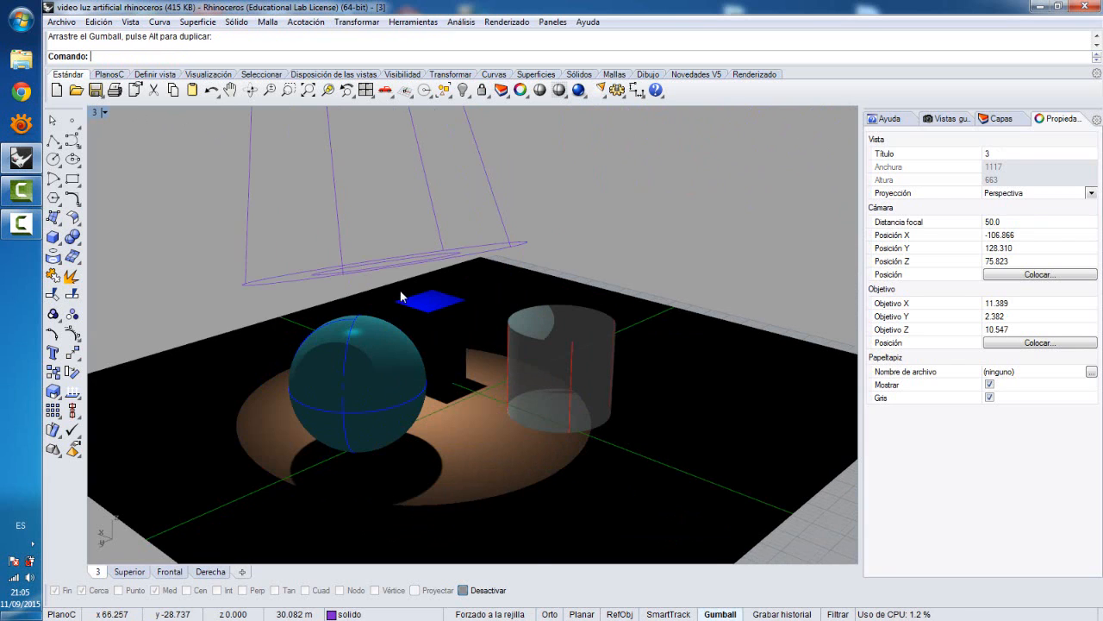
scroll(405, 287, "up", 2)
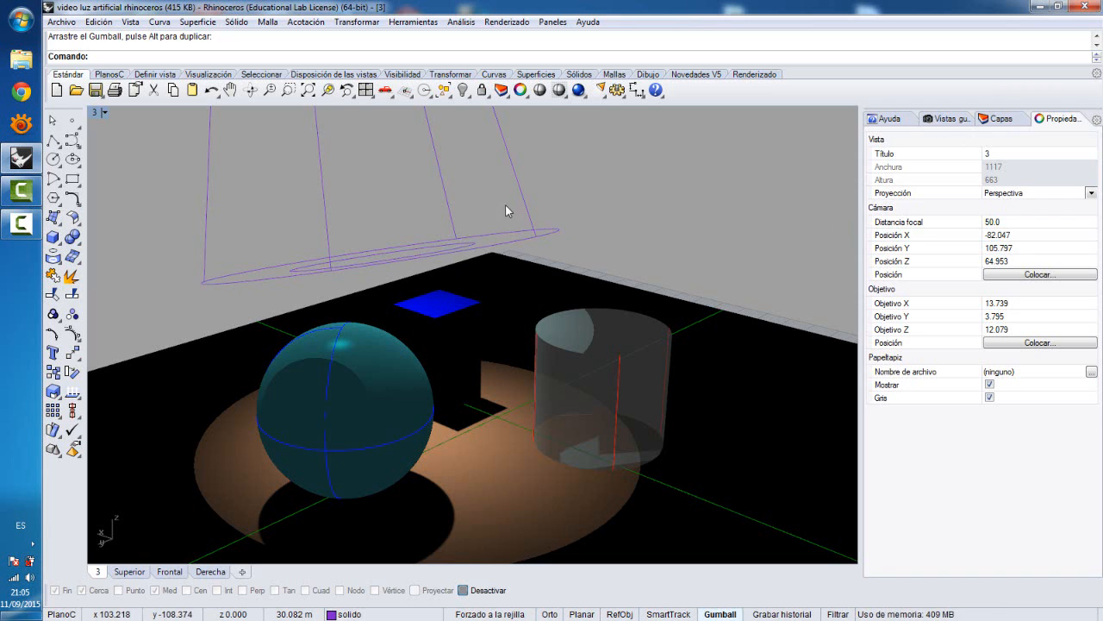
left_click(449, 237)
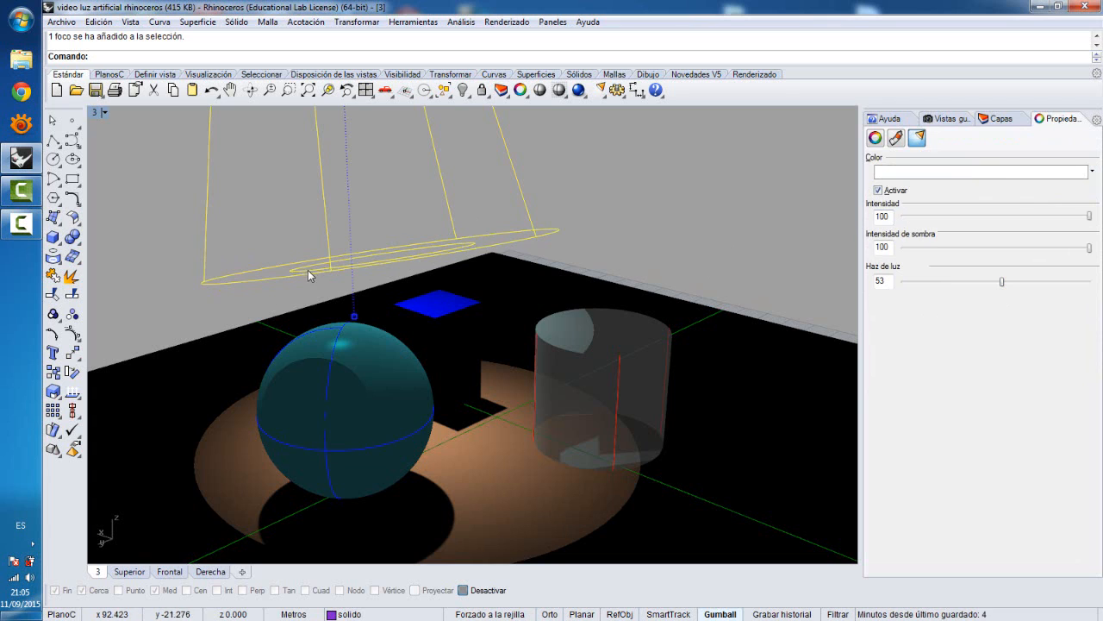
left_click(1003, 281)
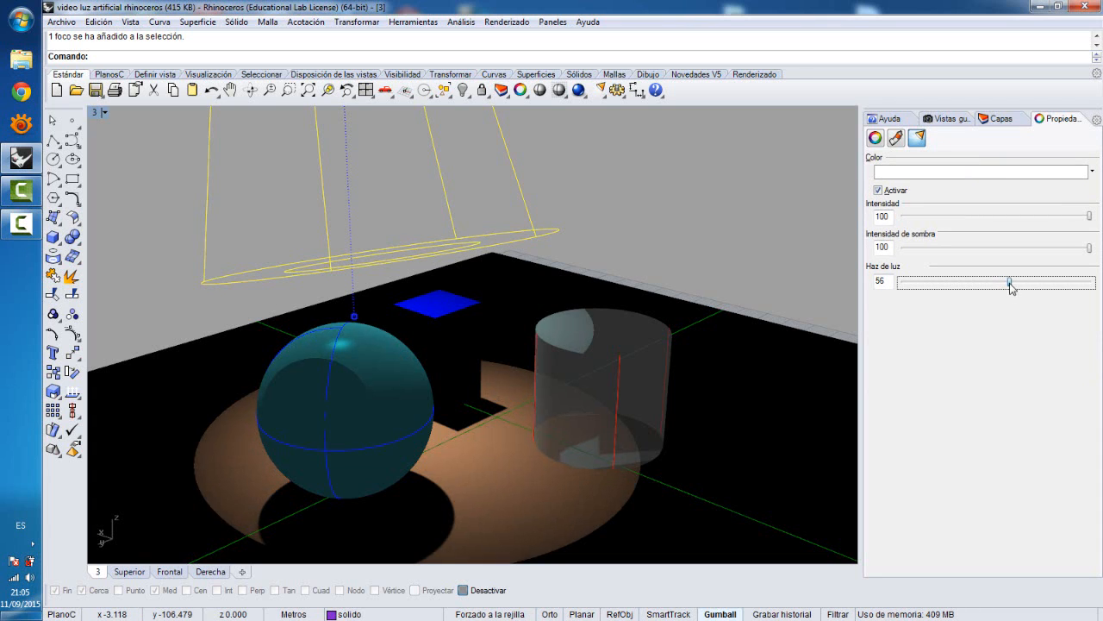
left_click_drag(1010, 285, 1091, 287)
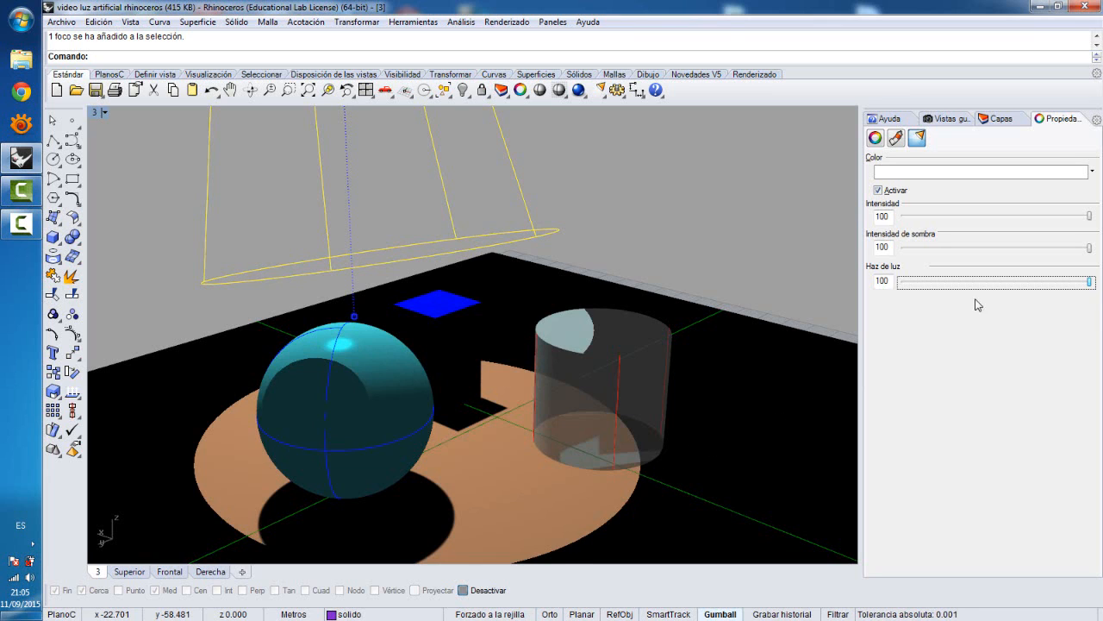
left_click_drag(1090, 285, 974, 286)
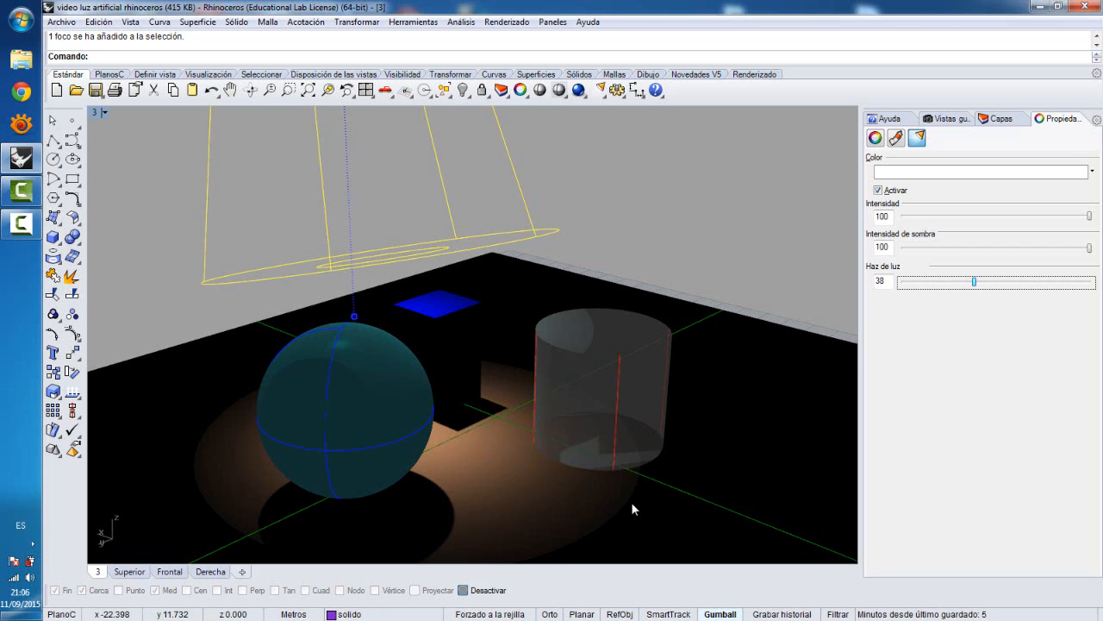
Render the perspective view to examine the spotlight's softened beam, close the render, and return to four viewports.
left_click(579, 90)
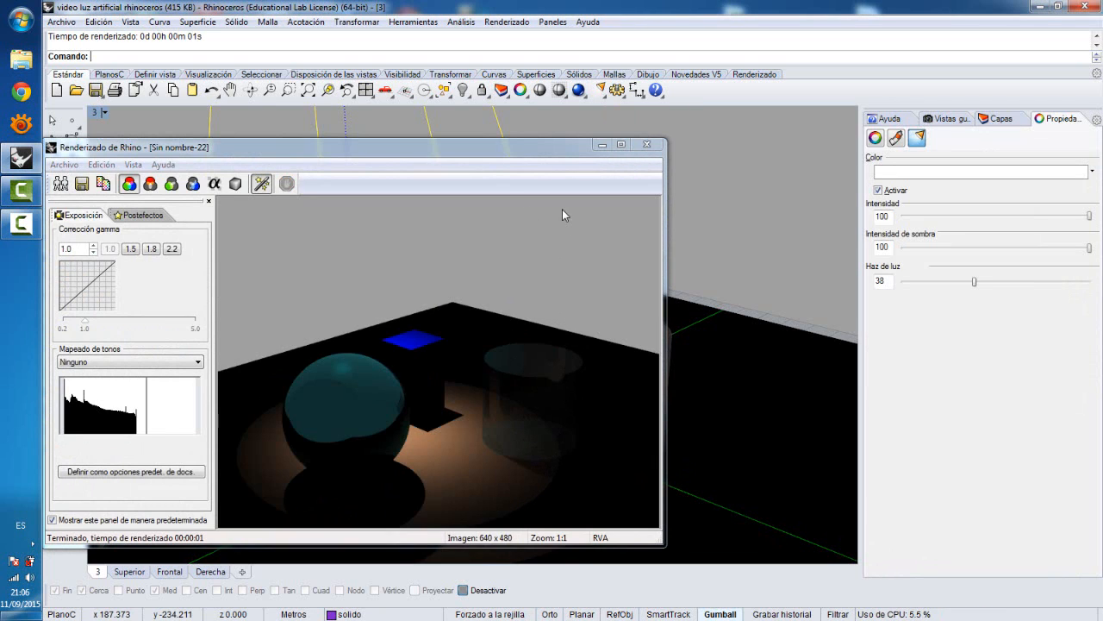
left_click(646, 146)
double_click(96, 113)
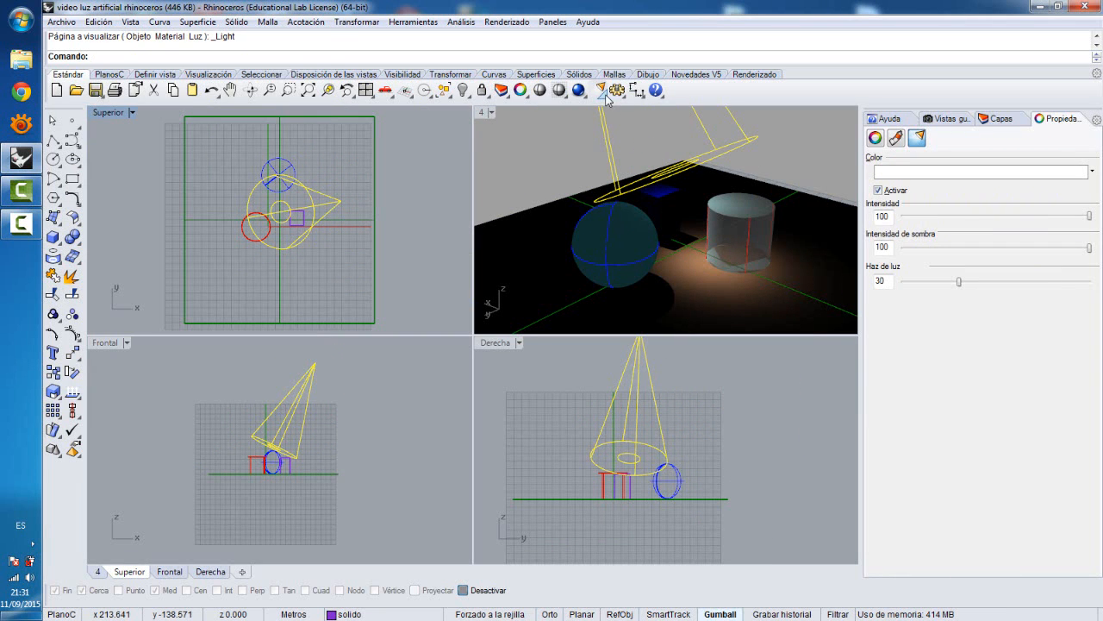
Align the selected spotlight to the Superior view with the Set Spotlight to View command.
left_click(603, 92)
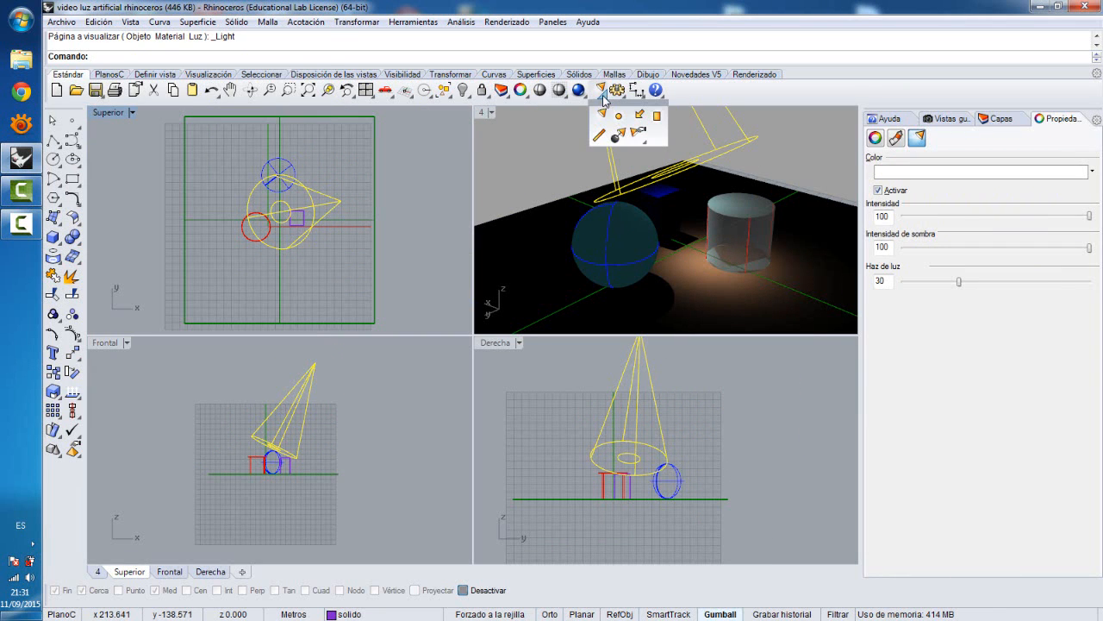
left_click(640, 135)
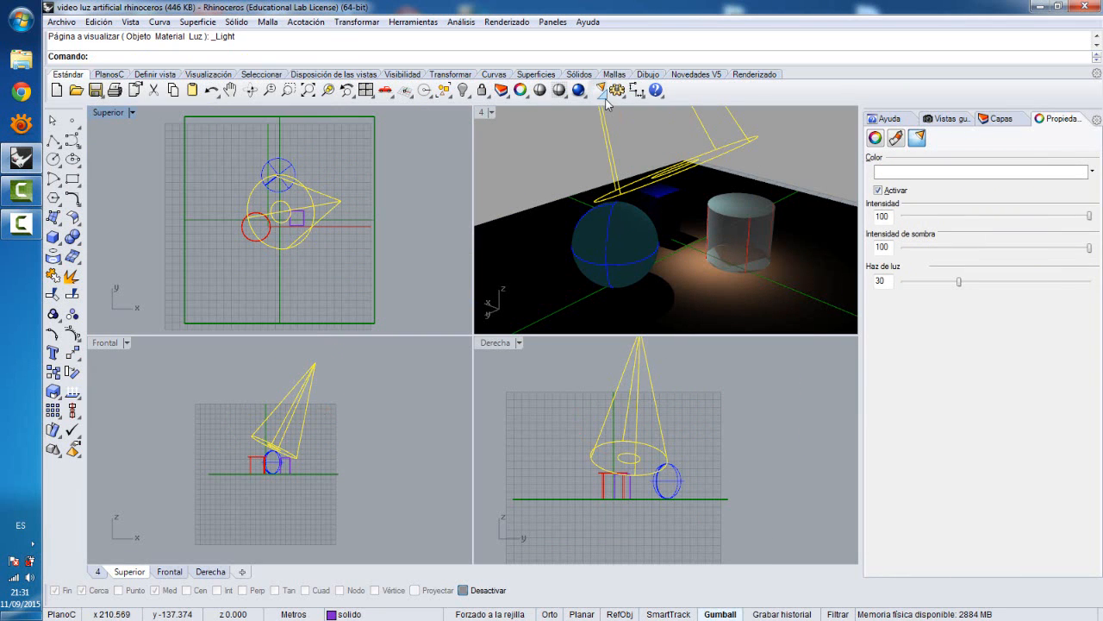
left_click(602, 91)
left_click(645, 143)
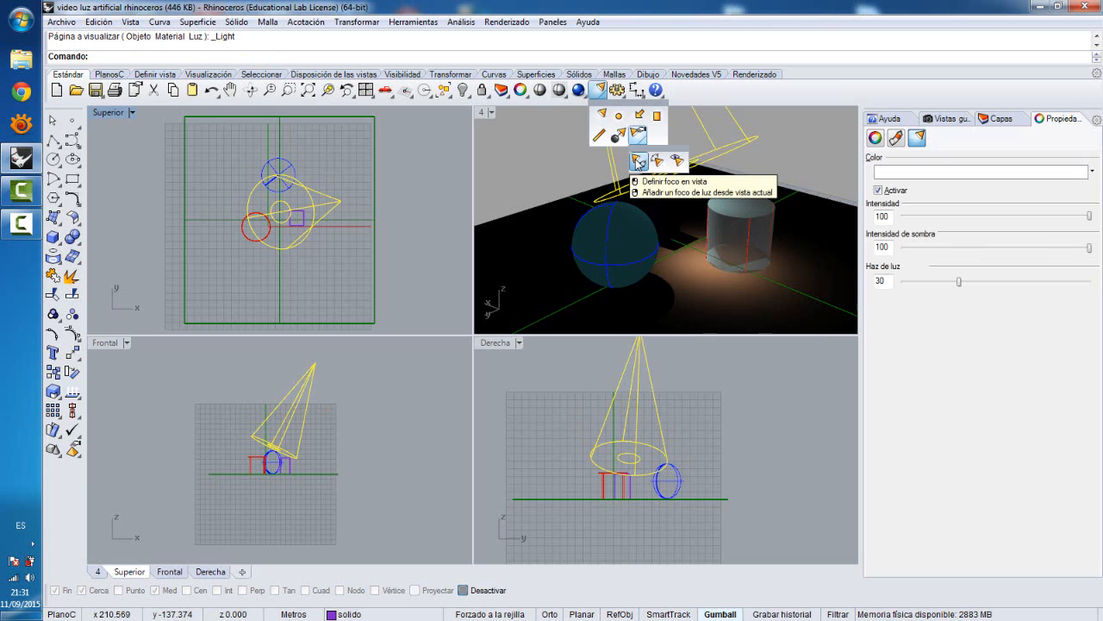
left_click(638, 161)
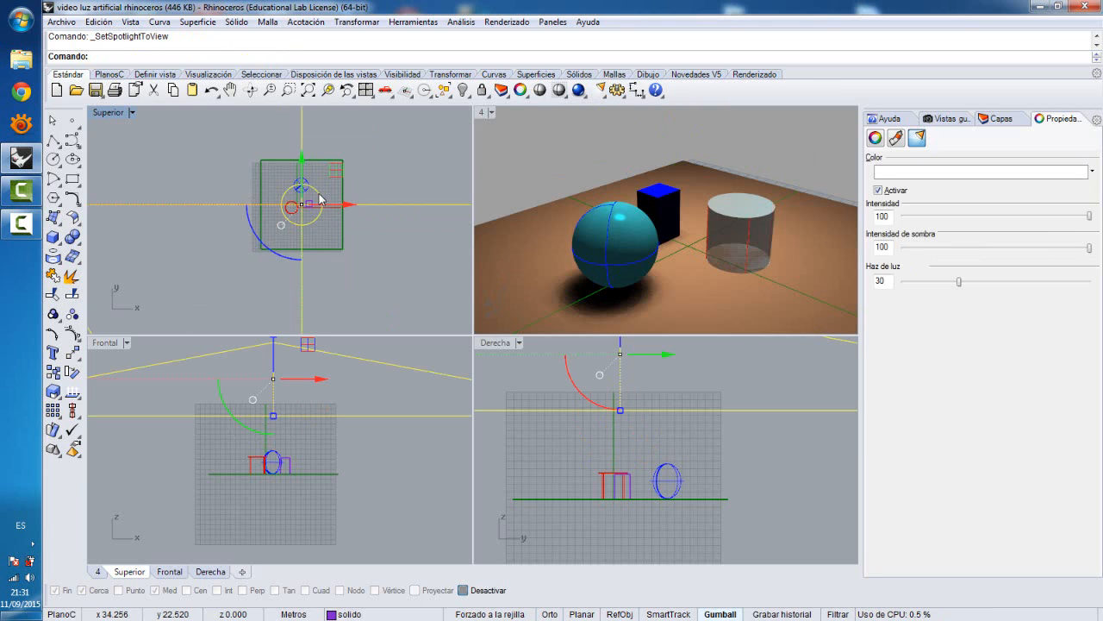
Examine the spotlight's full cone and its position over the solids in the Superior, Frontal and perspective views.
scroll(270, 368, "down", 3)
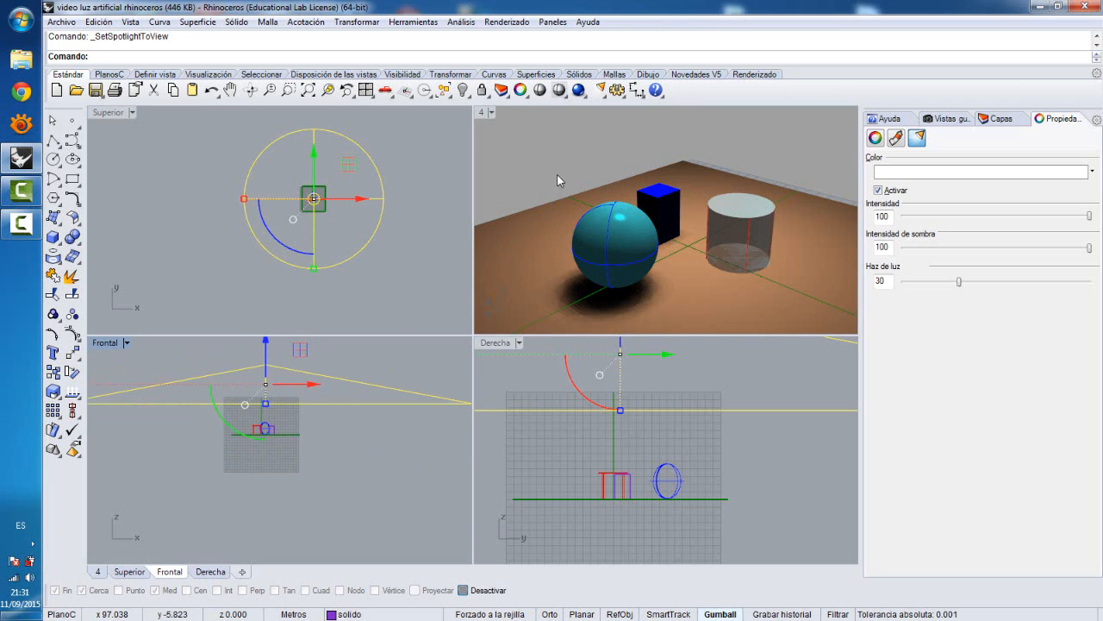
scroll(557, 174, "down", 3)
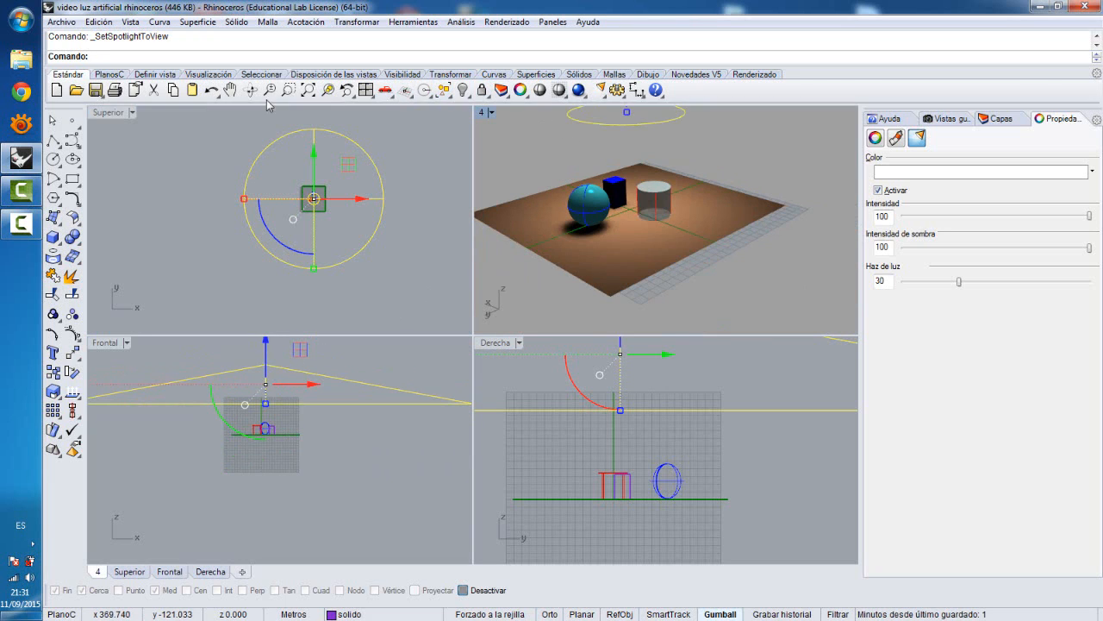
left_click(230, 89)
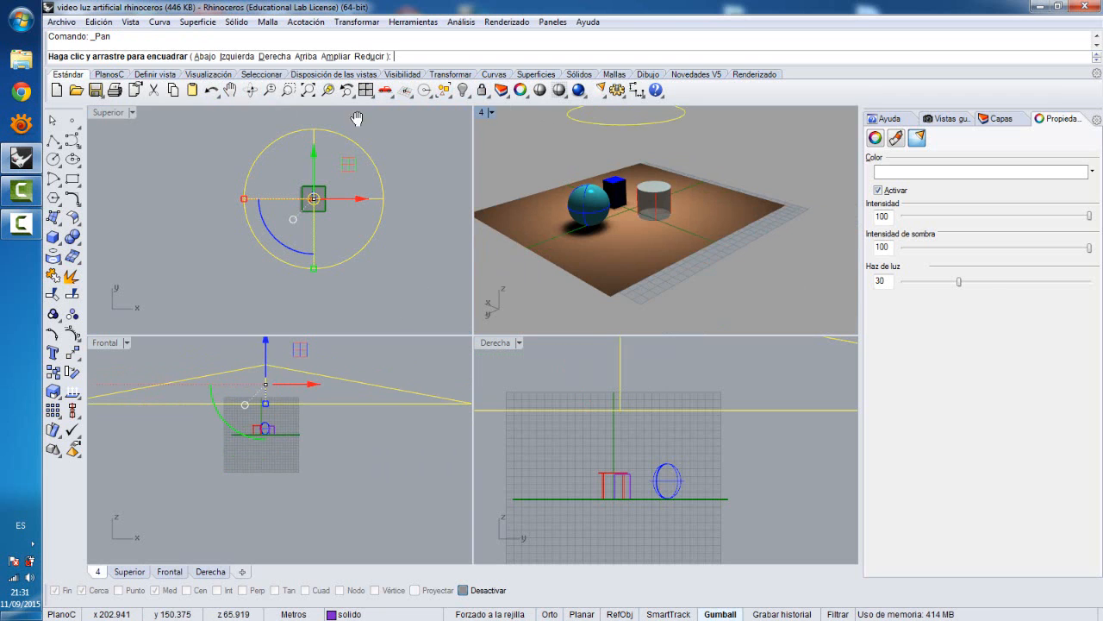
left_click_drag(546, 144, 564, 223)
right_click(564, 216)
scroll(567, 213, "down", 10)
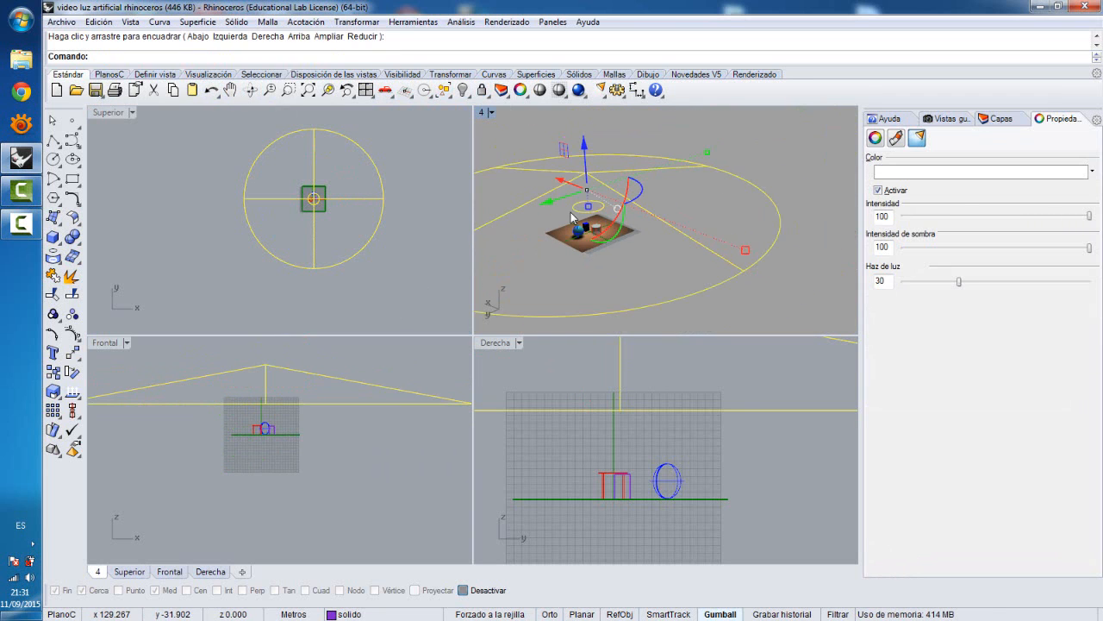
scroll(560, 207, "up", 3)
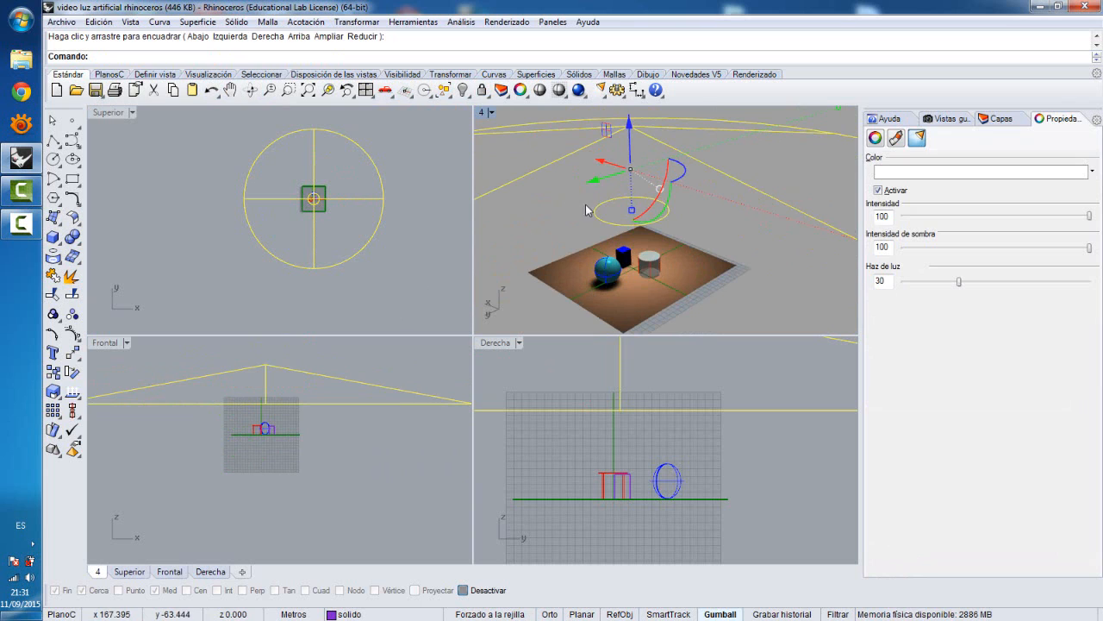
scroll(605, 253, "up", 3)
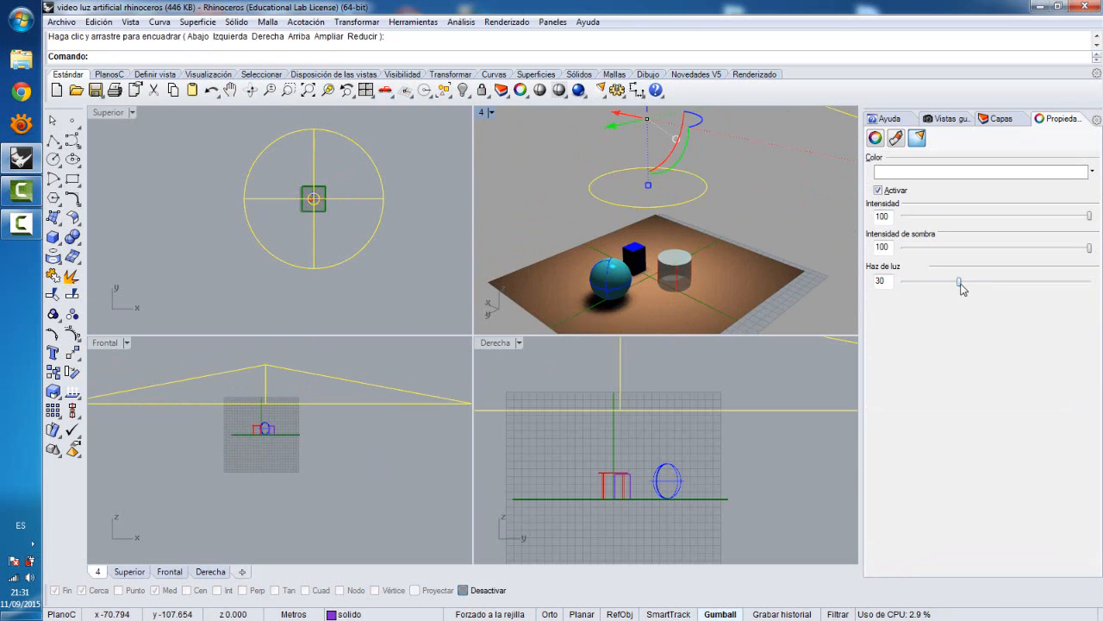
Set the spotlight's light beam (Haz de luz) to 17 in the maximized perspective view, and render it with intensity at 100.
mouse_move(960, 283)
left_mouse_down()
mouse_move(1009, 284)
mouse_move(969, 284)
left_mouse_up()
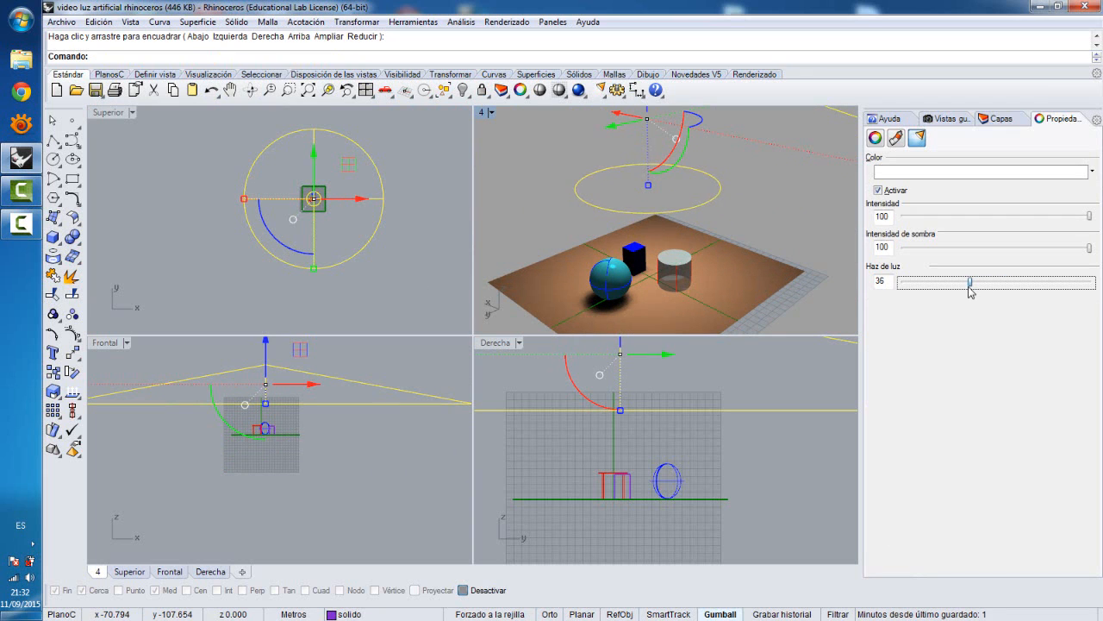
double_click(484, 114)
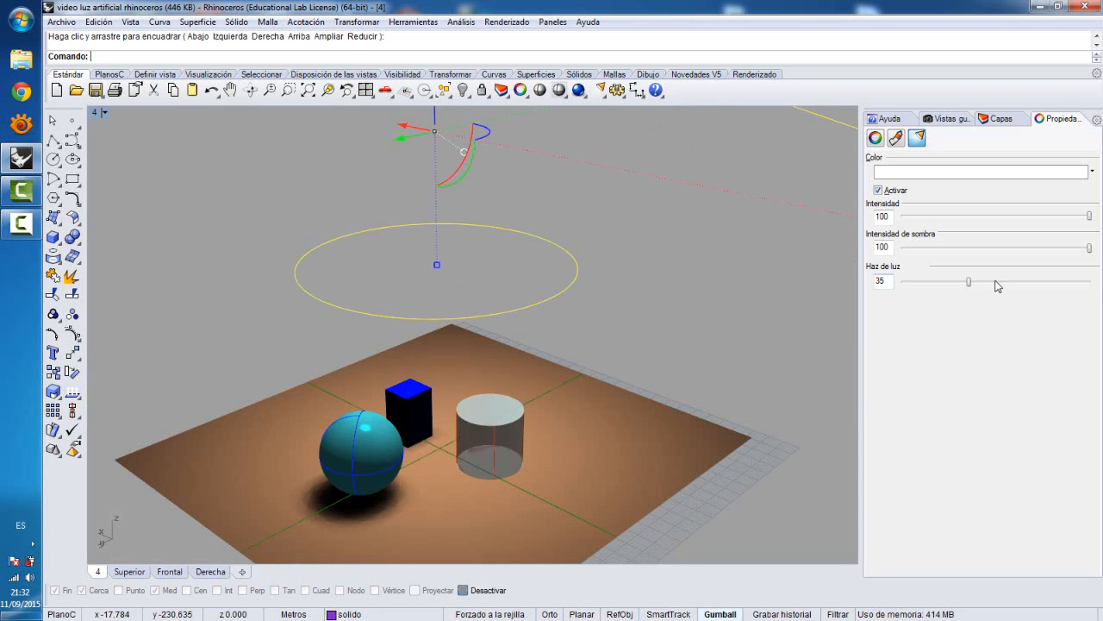
left_click_drag(971, 287, 936, 285)
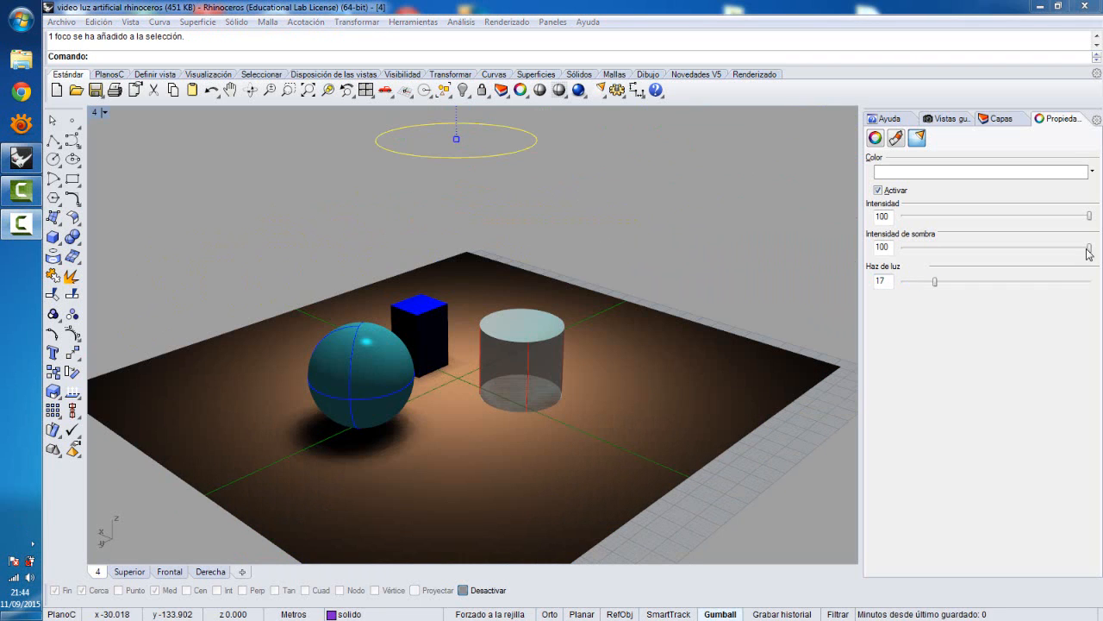
left_click_drag(1089, 249, 1088, 227)
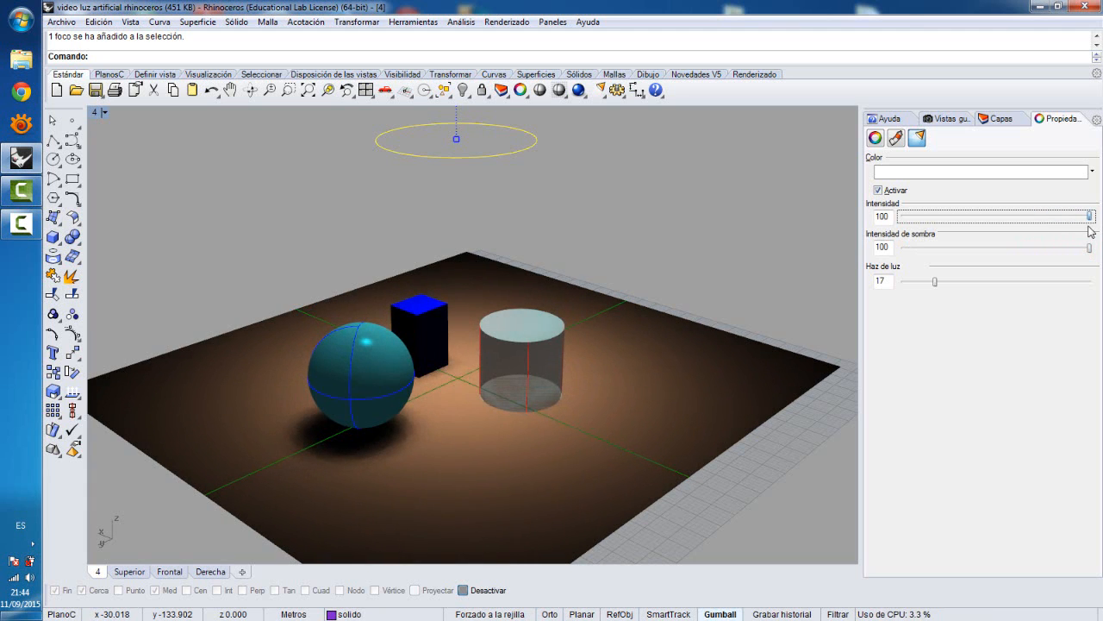
left_click(579, 90)
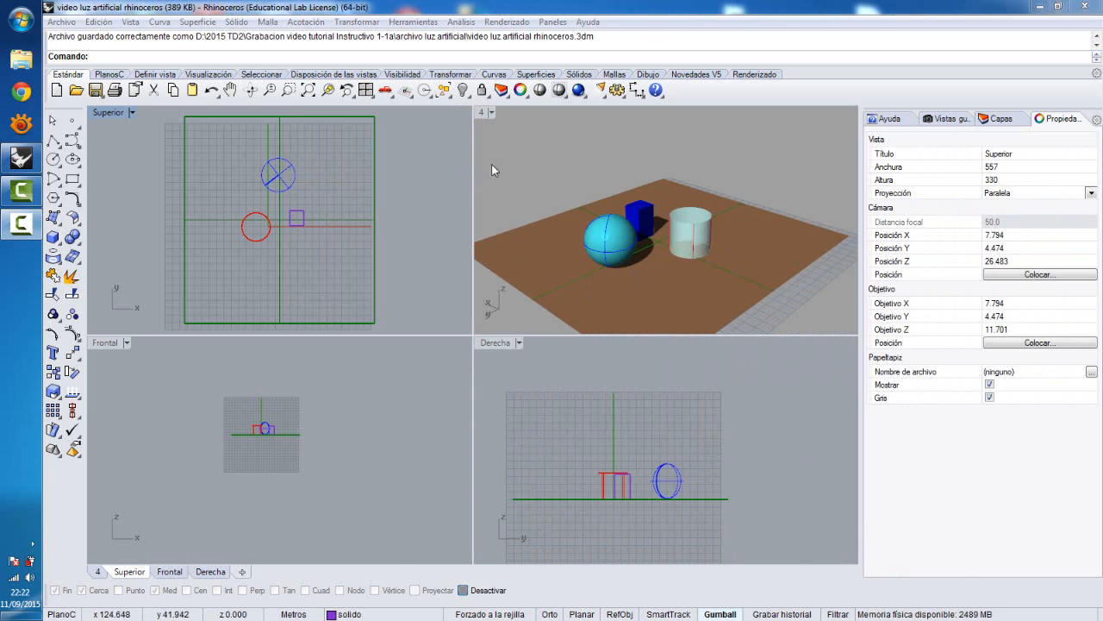
Create a spotlight with its base circle centred among the solids in the Superior view and its apex about 125 m high in the Frontal view.
left_click(601, 90)
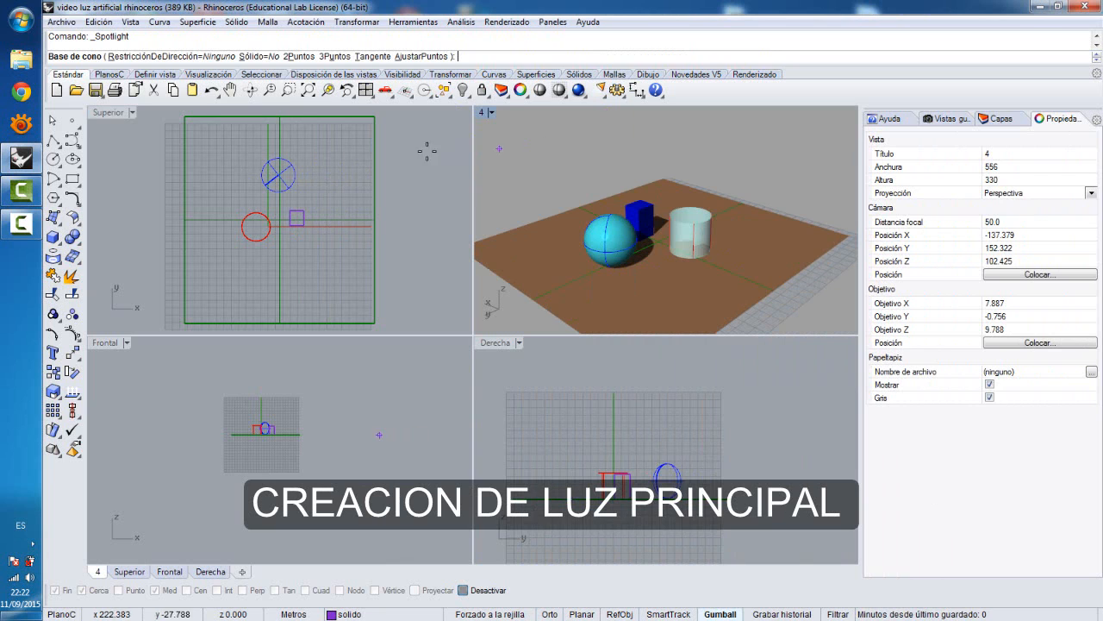
left_click(275, 204)
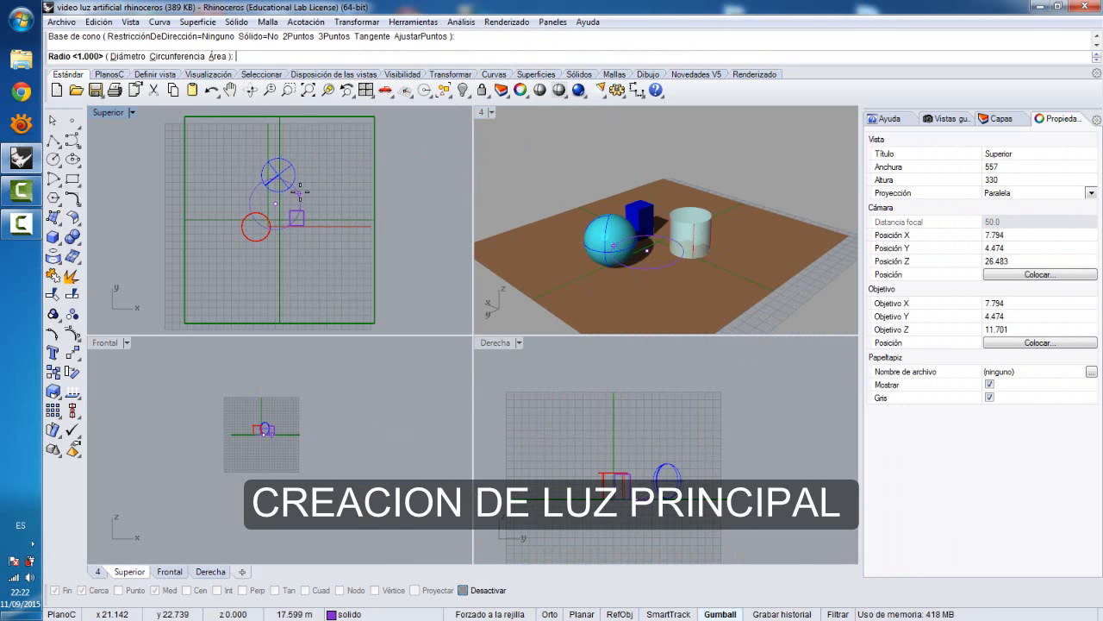
left_click(306, 191)
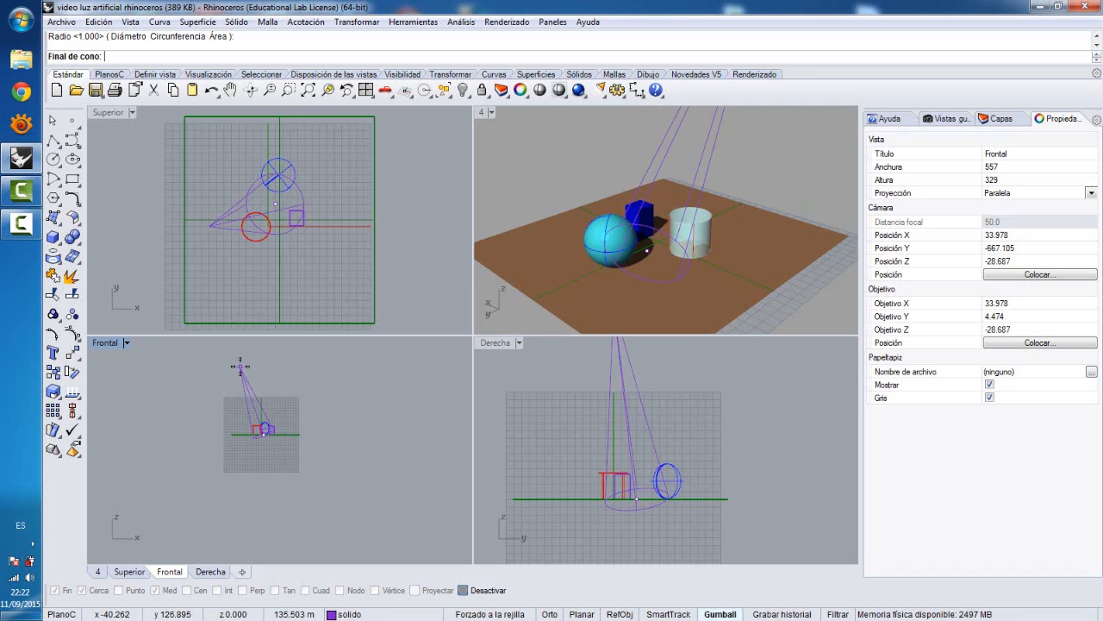
left_click(240, 369)
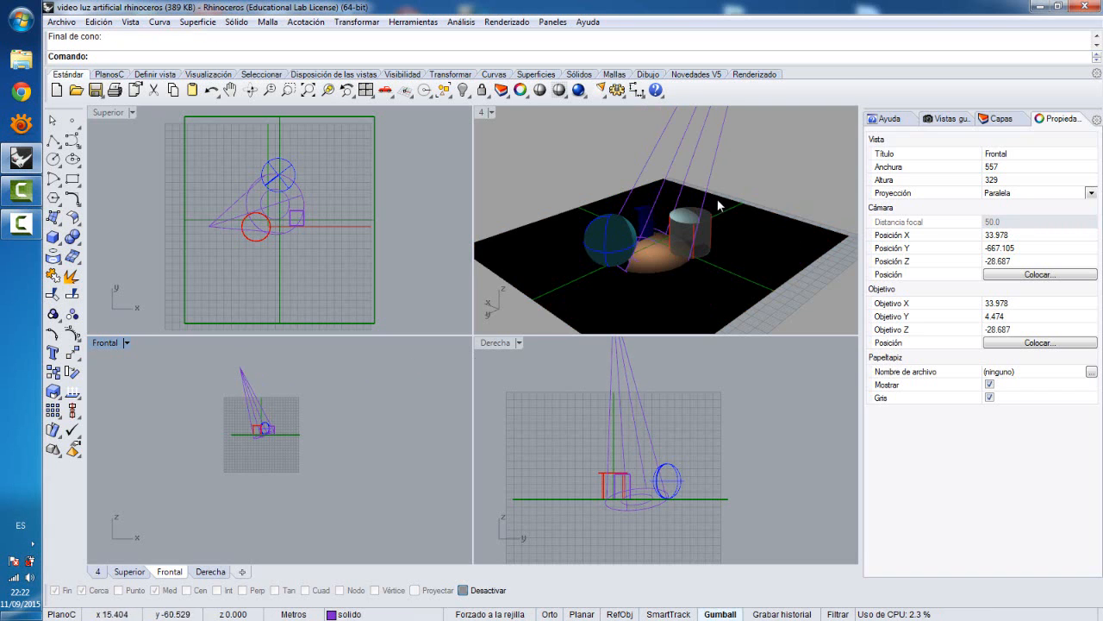
Set the new spotlight's light beam (Haz de luz) to 39, render the maximized perspective view and close the render.
left_click(705, 159)
double_click(482, 115)
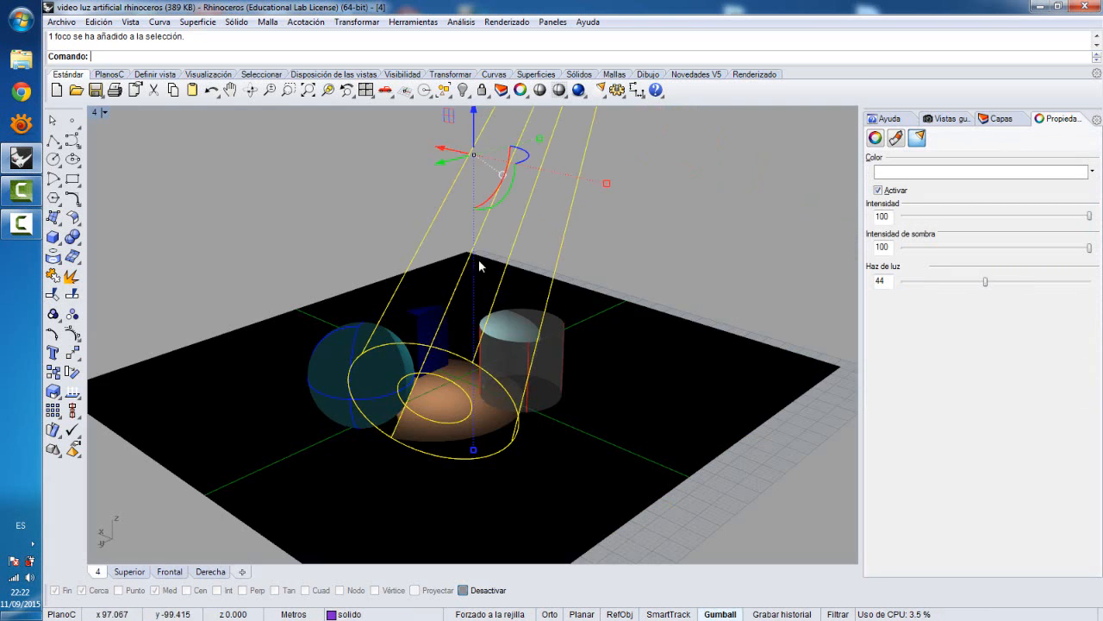
left_click(579, 91)
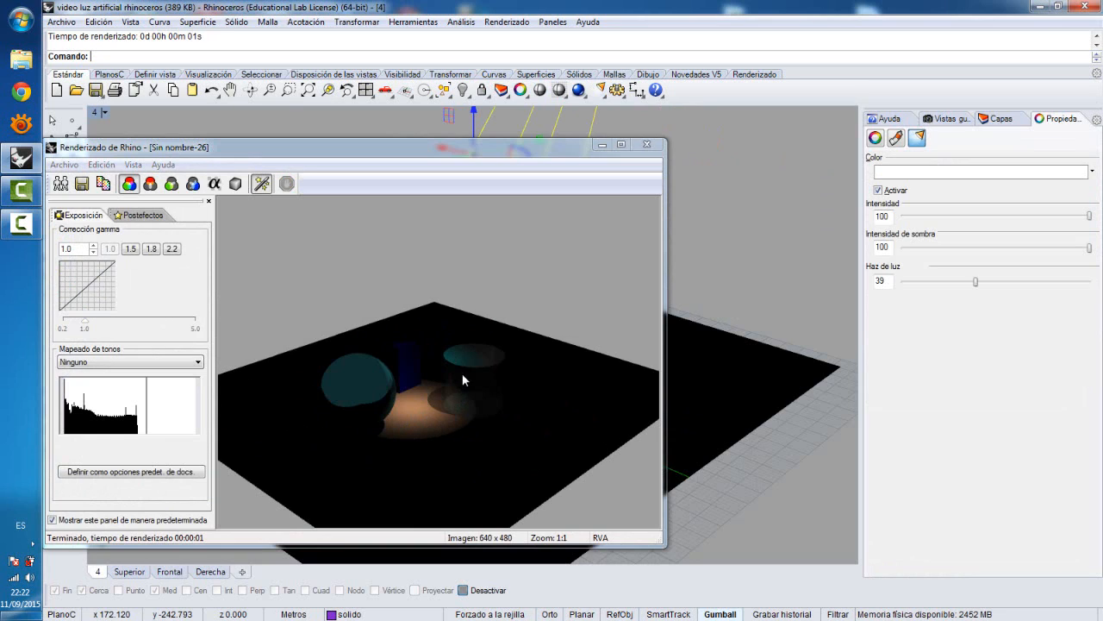
left_click(647, 144)
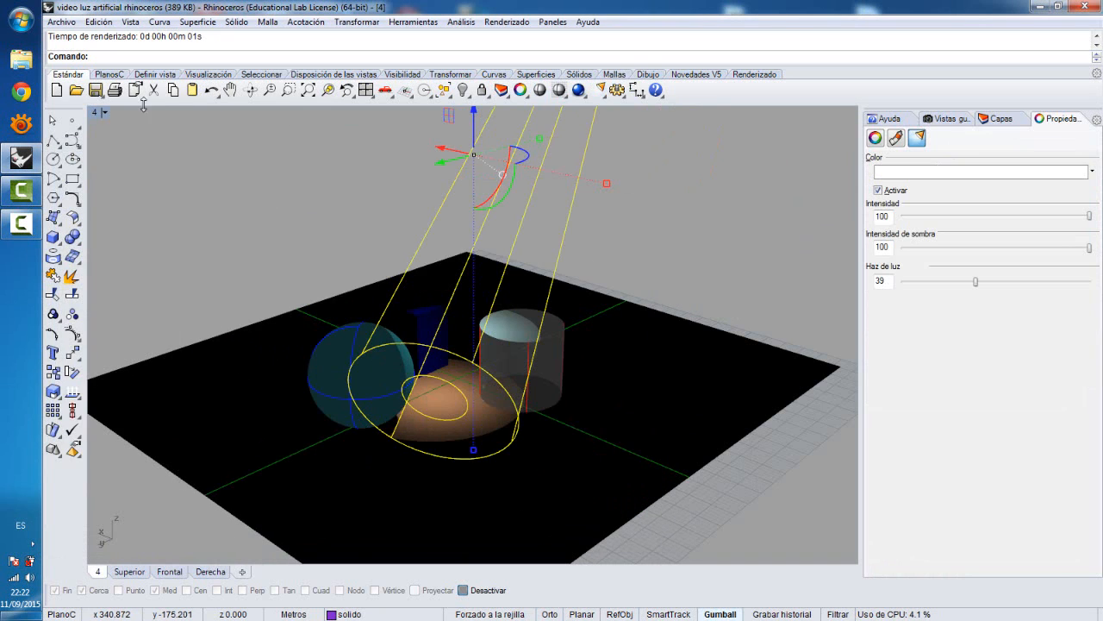
Return to four viewports and place a point light in the Superior view between the sphere and the box, at about X 22, Y 18.
double_click(95, 112)
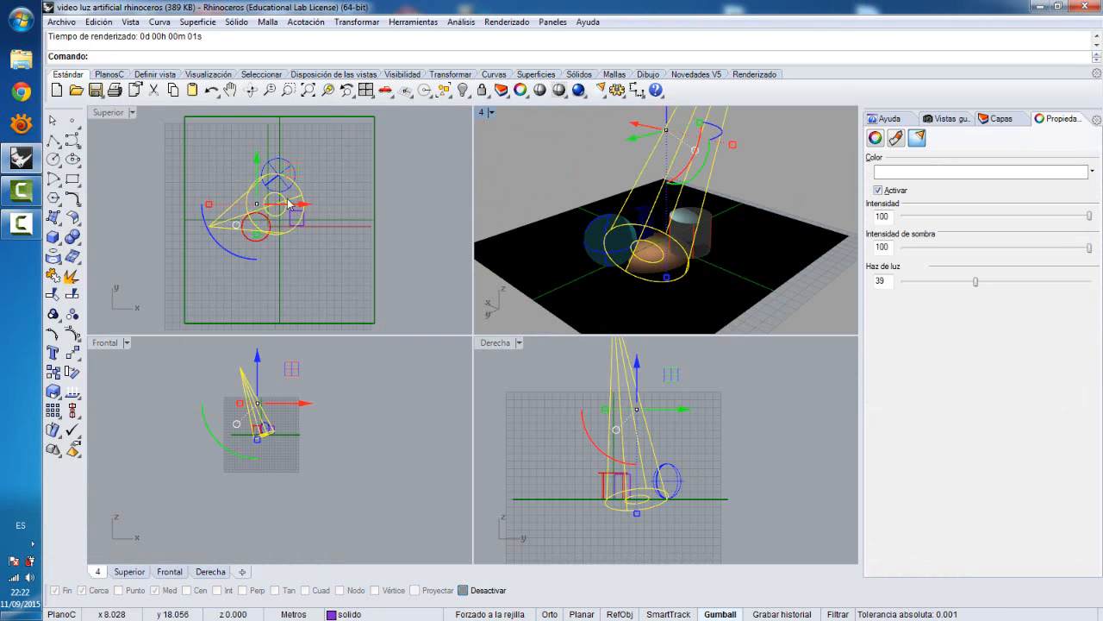
left_click(326, 175)
scroll(257, 195, "up", 4)
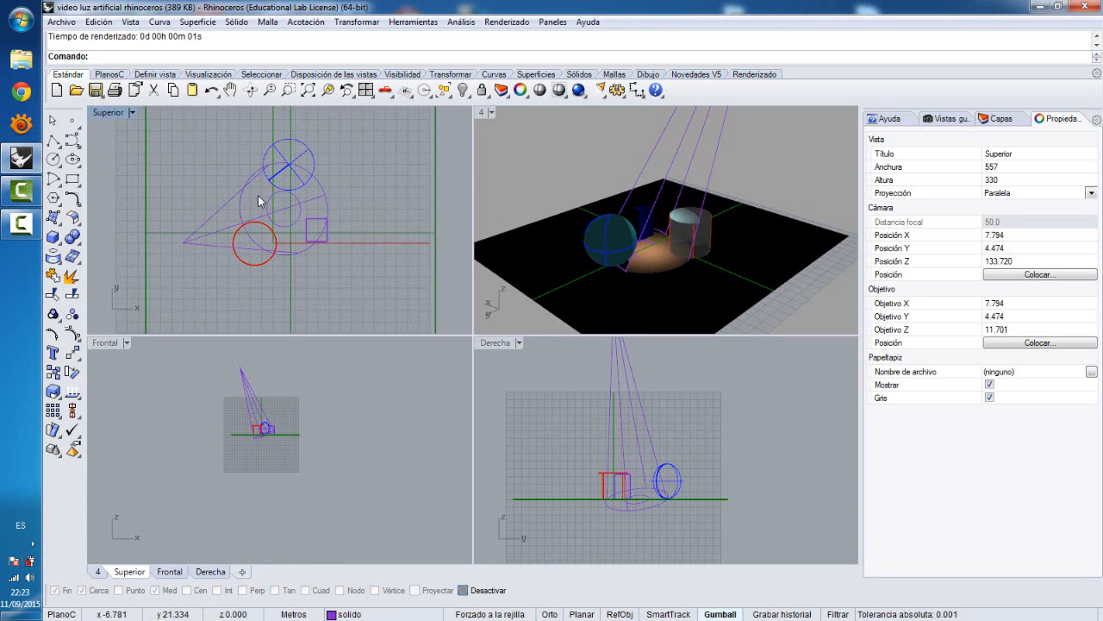
left_click(604, 93)
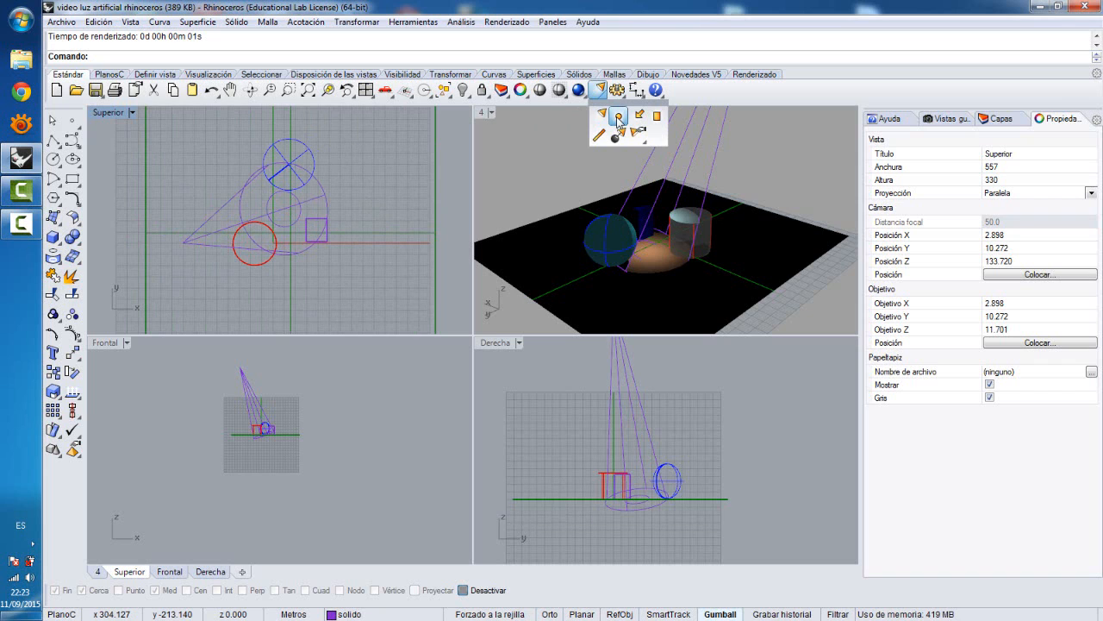
left_click(619, 118)
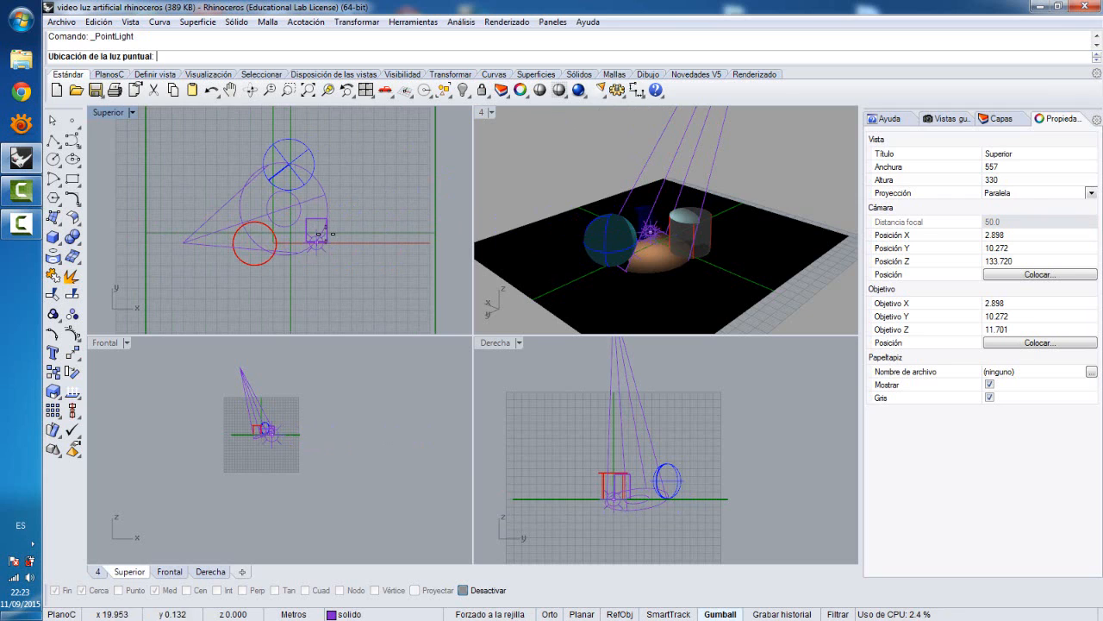
left_click(322, 202)
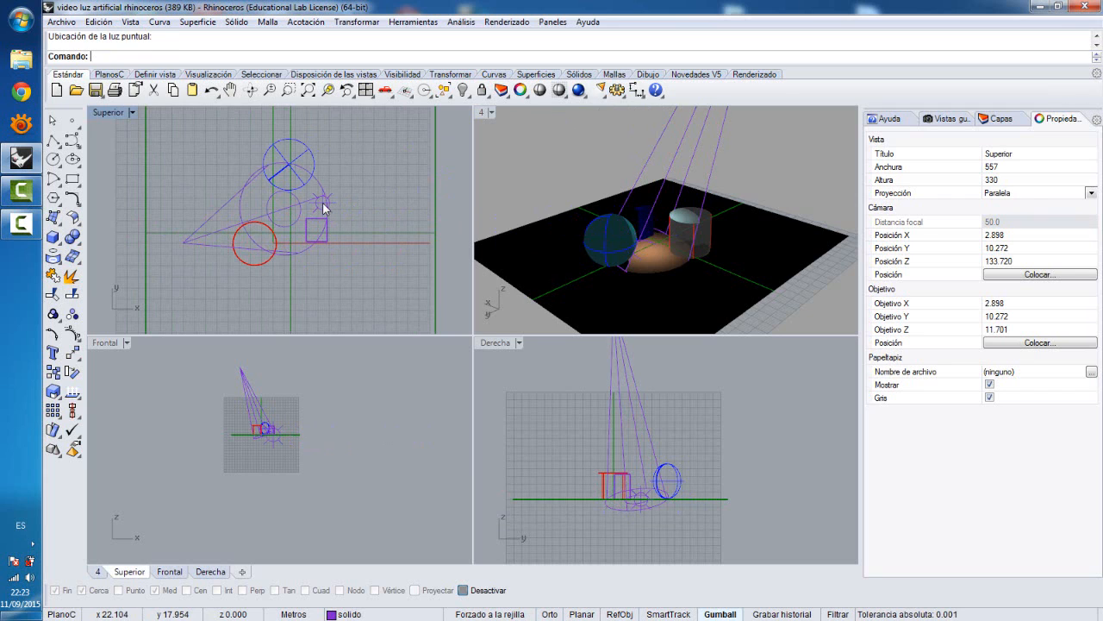
Select the point light among the overlapping objects in the Frontal view and move it about 9.5 m up and towards the sphere.
scroll(245, 431, "up", 5)
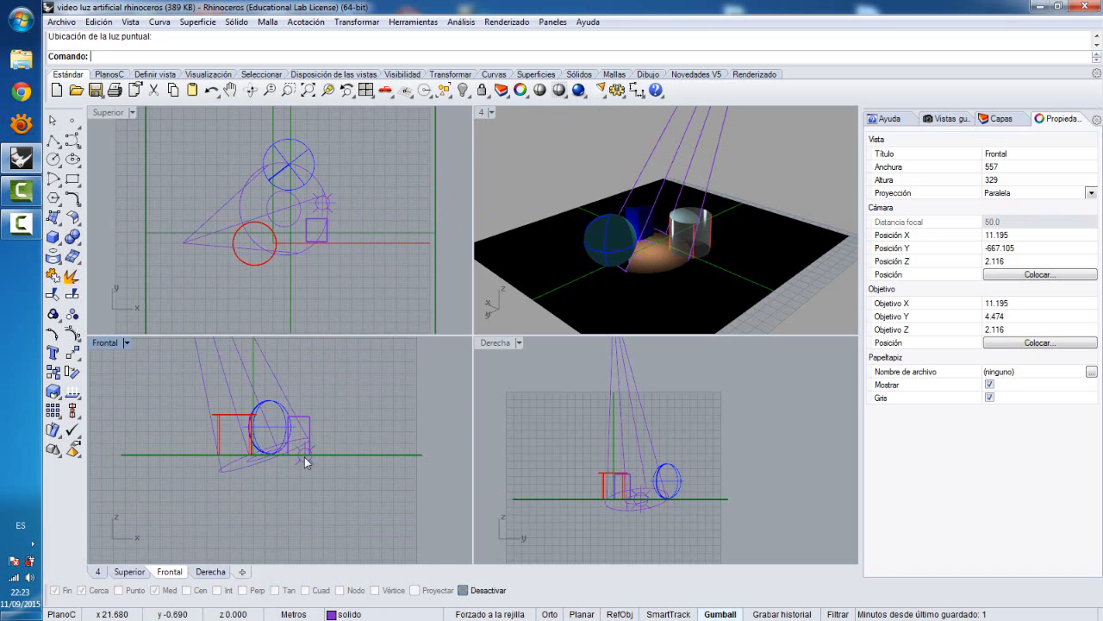
left_click(304, 457)
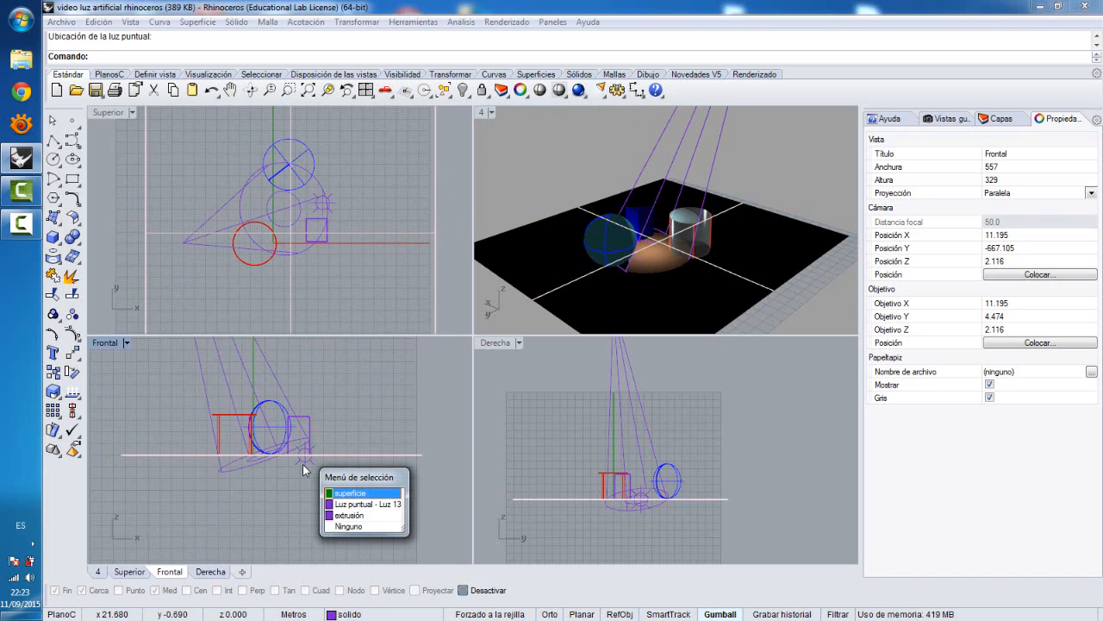
left_click(343, 506)
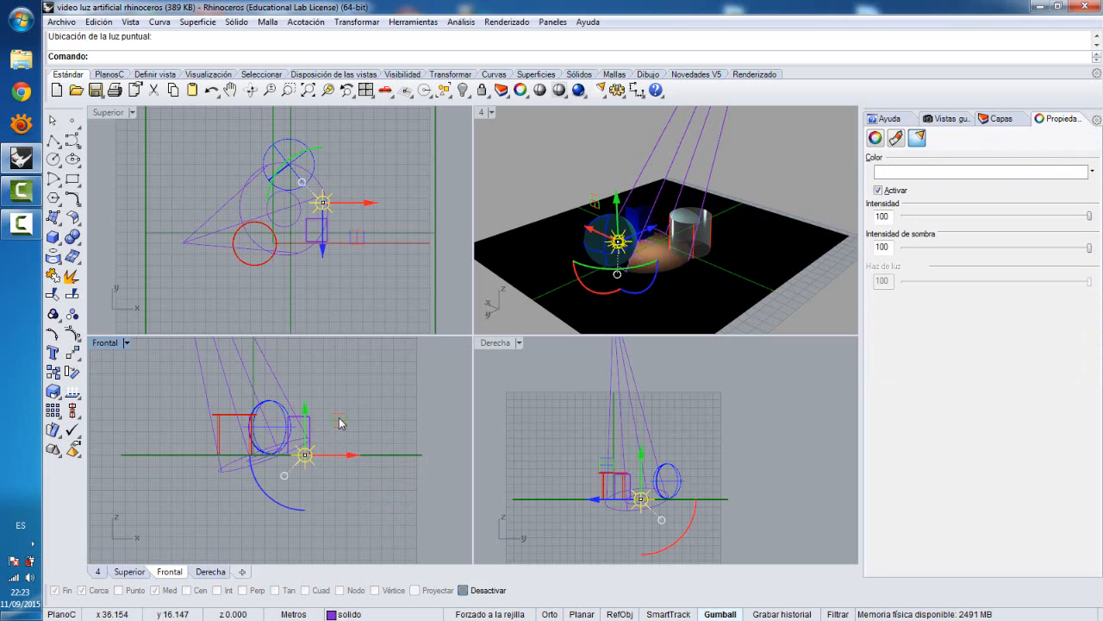
left_click_drag(341, 418, 331, 401)
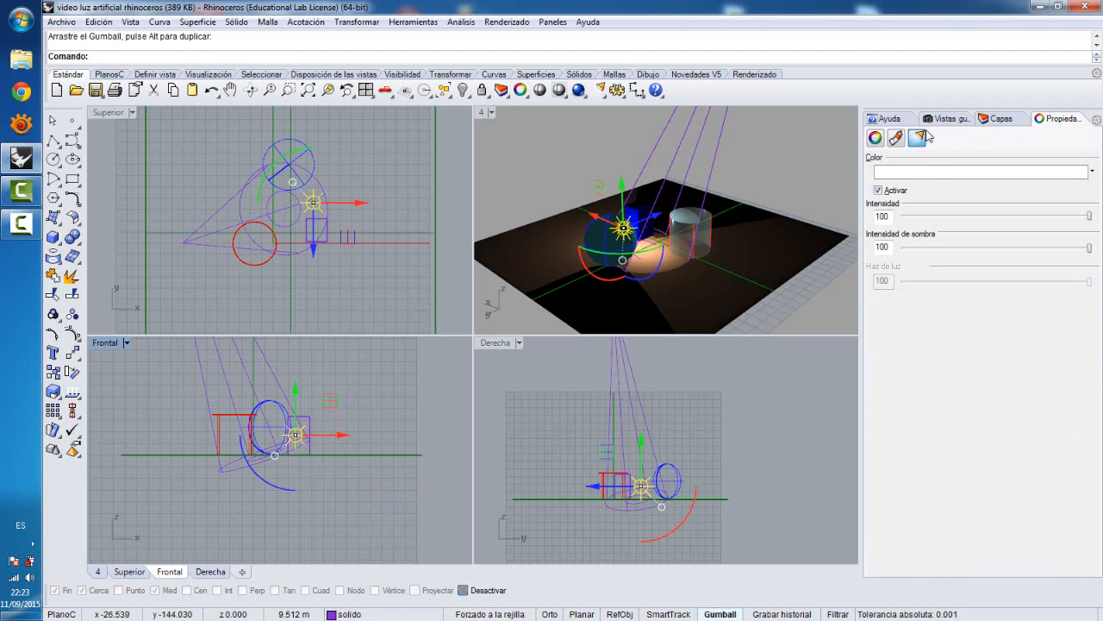
Set the point light's shadow intensity (Intensidad de sombra) to 16 and its intensity to 43, checking the maximized perspective view.
left_click_drag(1089, 216, 1007, 219)
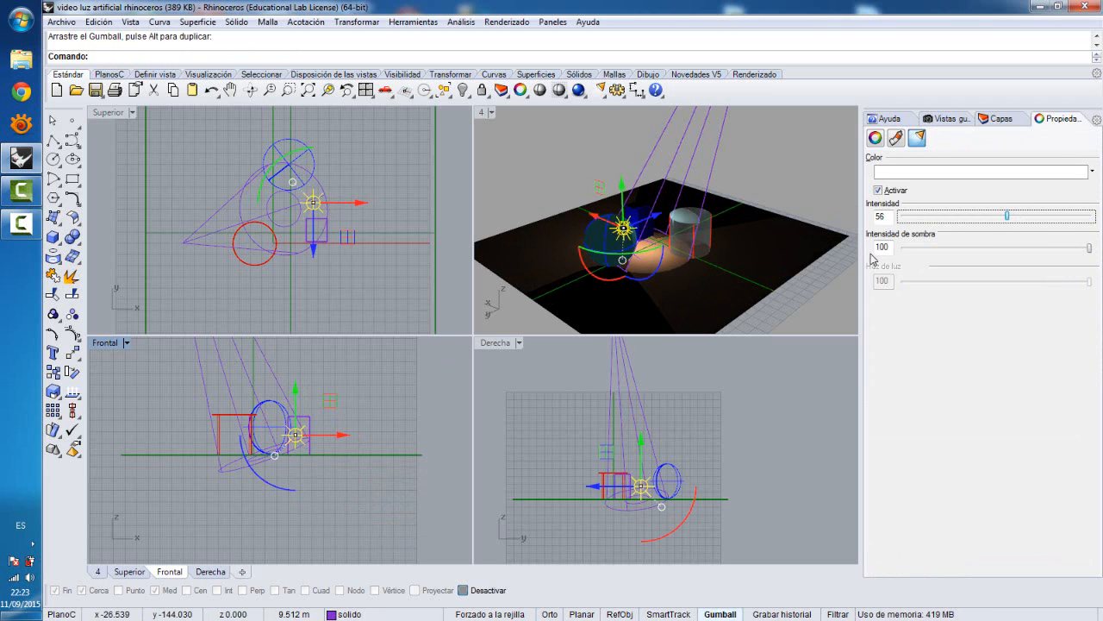
double_click(481, 113)
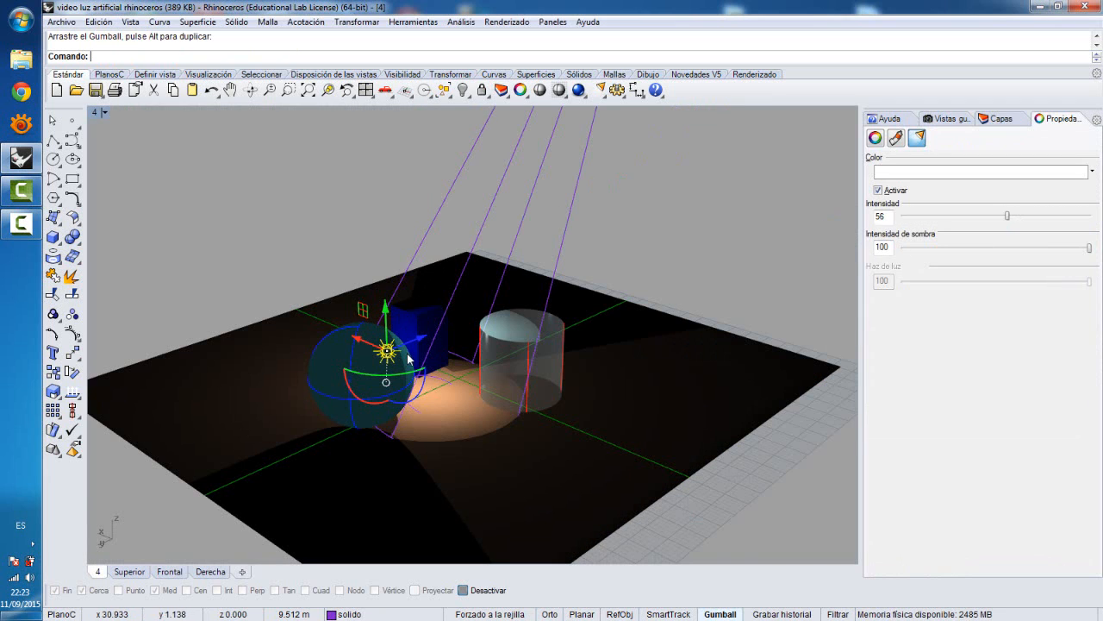
scroll(410, 359, "up", 2)
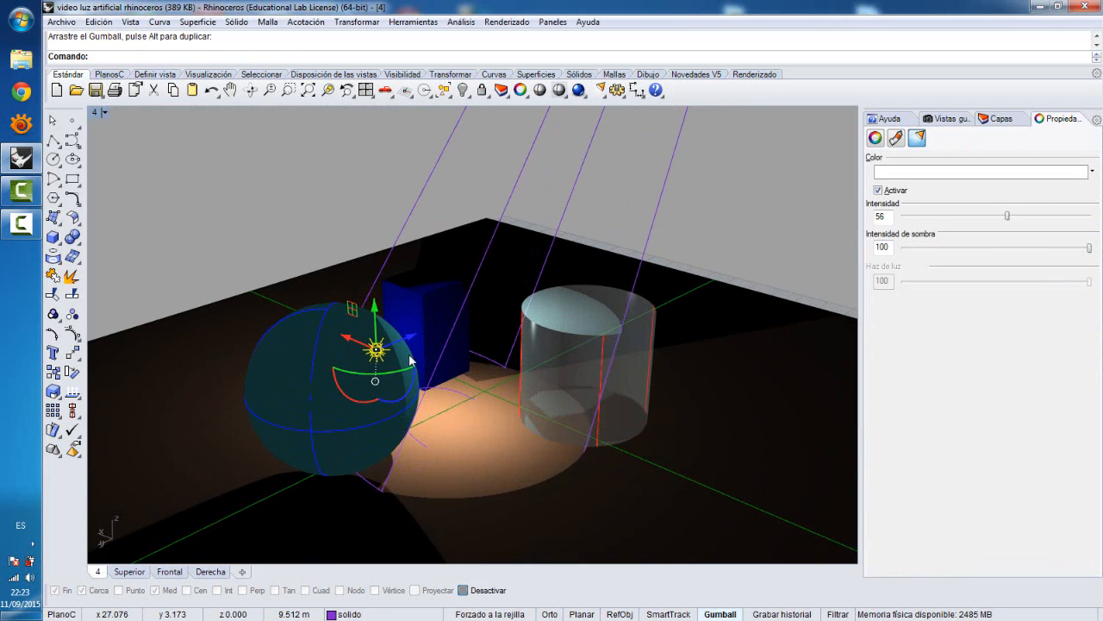
left_click(1089, 249)
left_click_drag(1091, 250, 936, 259)
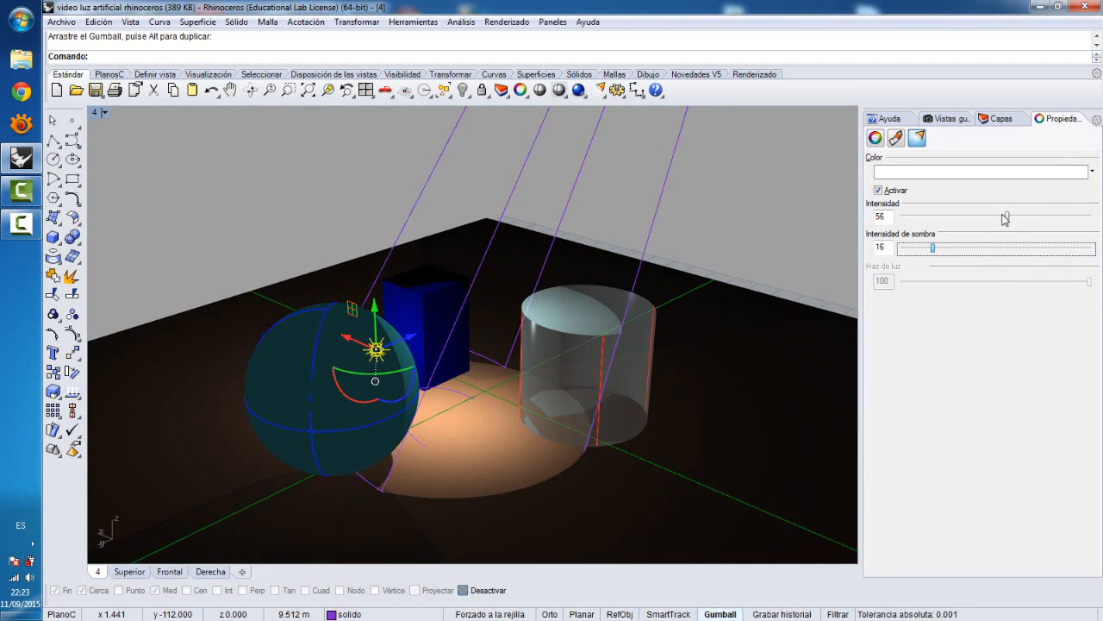
left_click_drag(1006, 216, 981, 222)
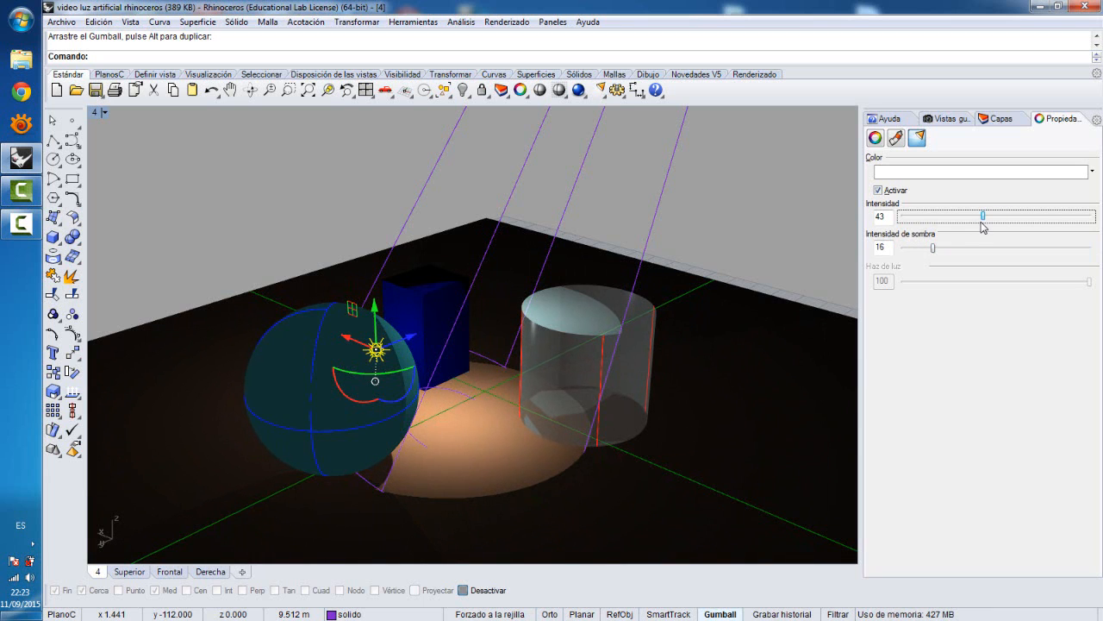
Render the perspective view to examine the point light's fill, close the render, and return to four viewports.
left_click(577, 90)
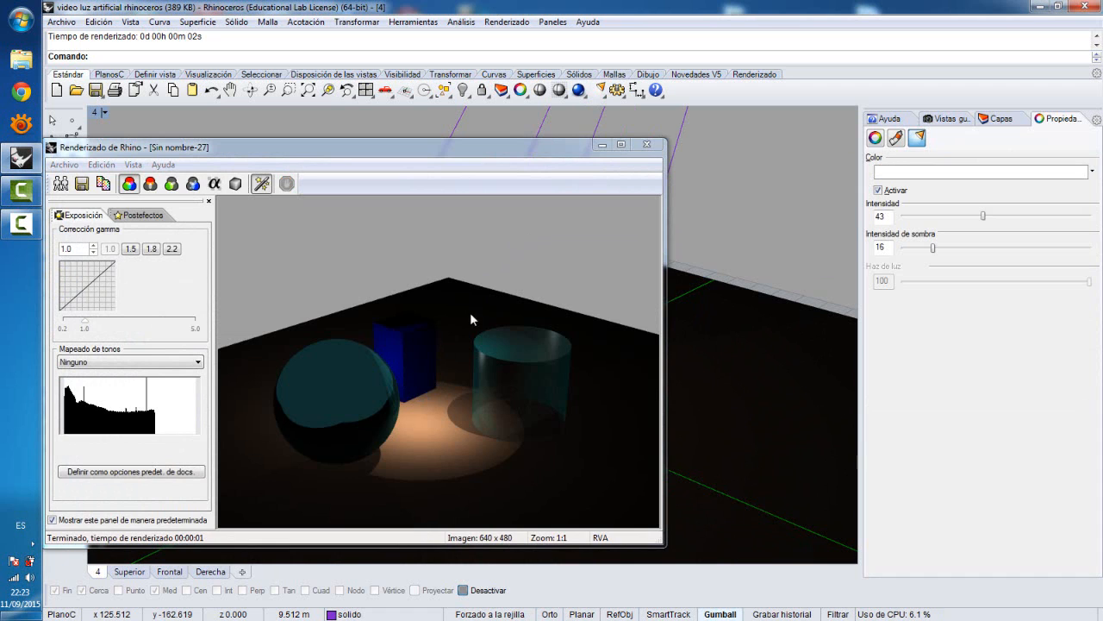
left_click(646, 144)
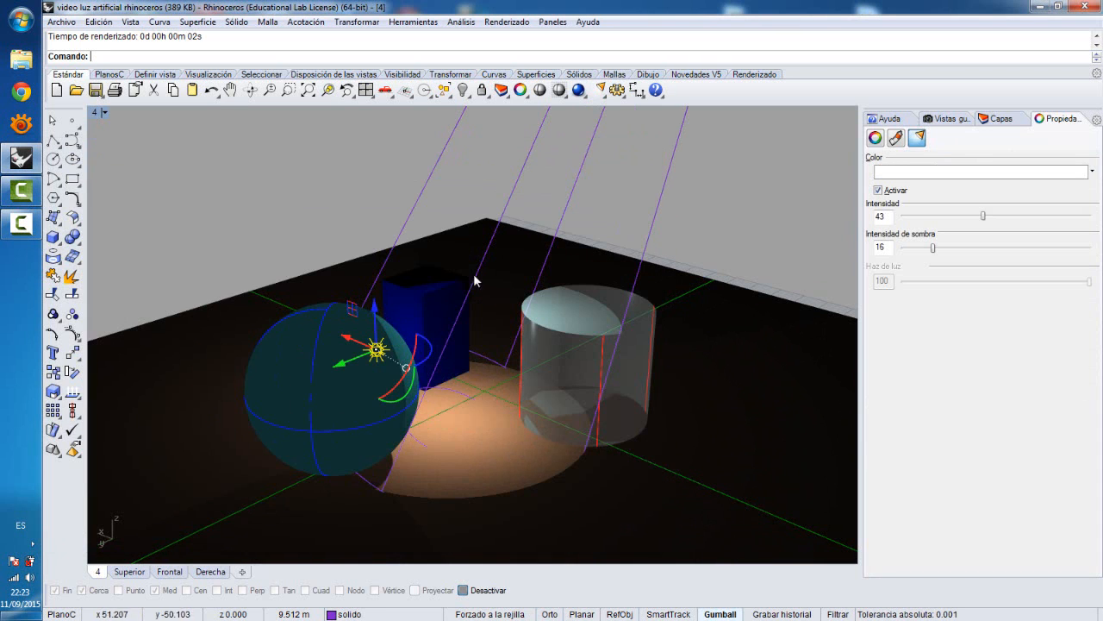
key("ctrl+m")
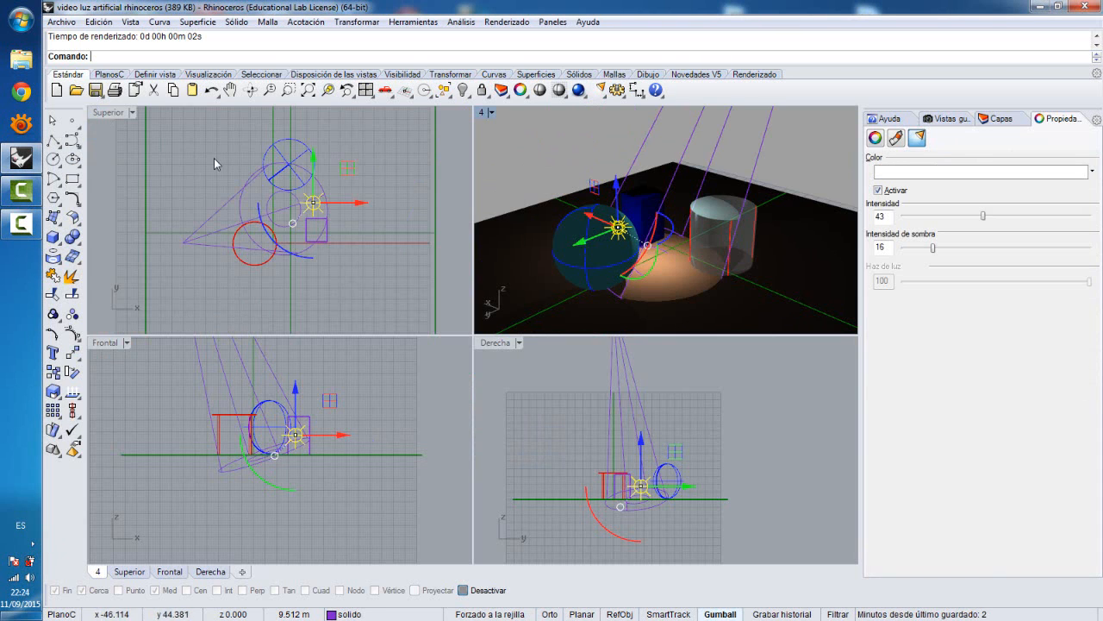
Set the spotlight's light beam to 59 and raise it above the solids, about 20 m in the Frontal view and 4.5 m in the Derecha view.
left_click(281, 200)
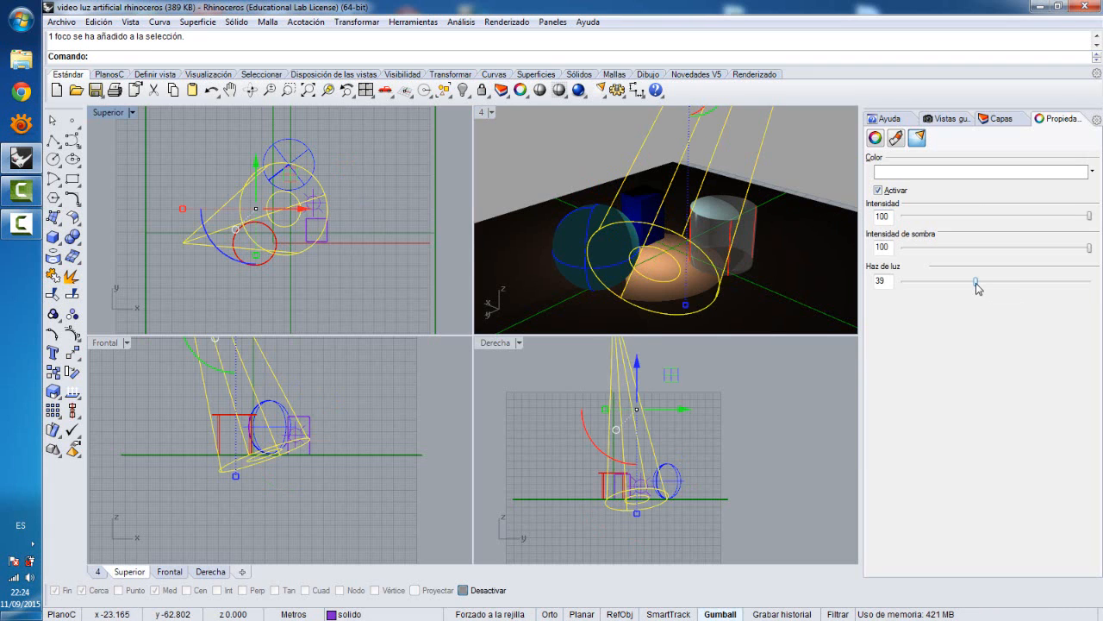
left_click_drag(978, 287, 1016, 287)
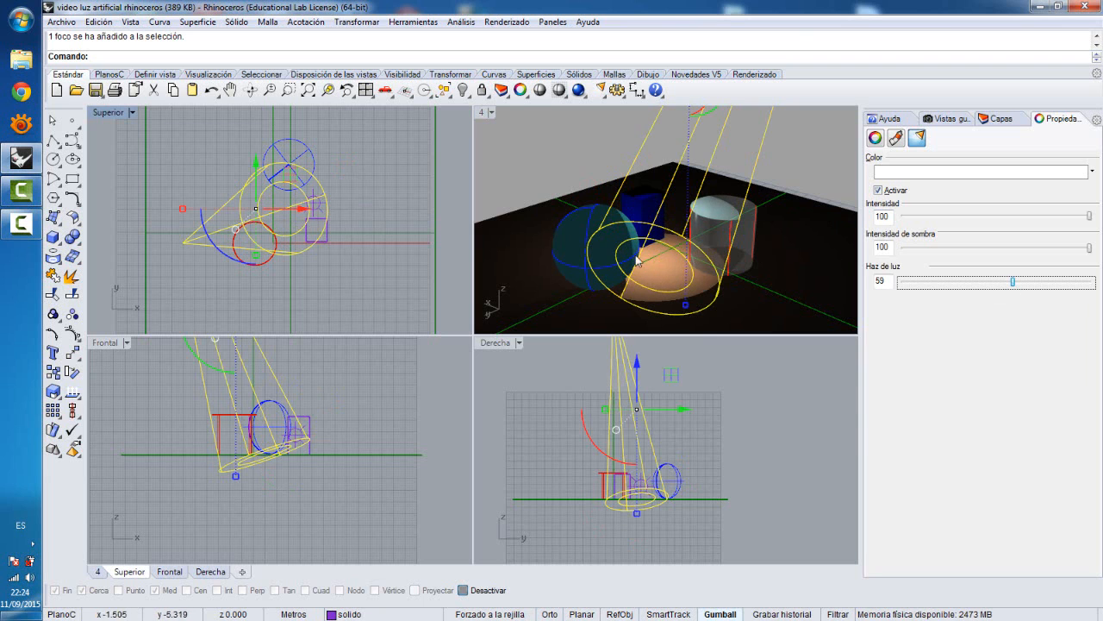
right_click_drag(287, 402, 300, 449)
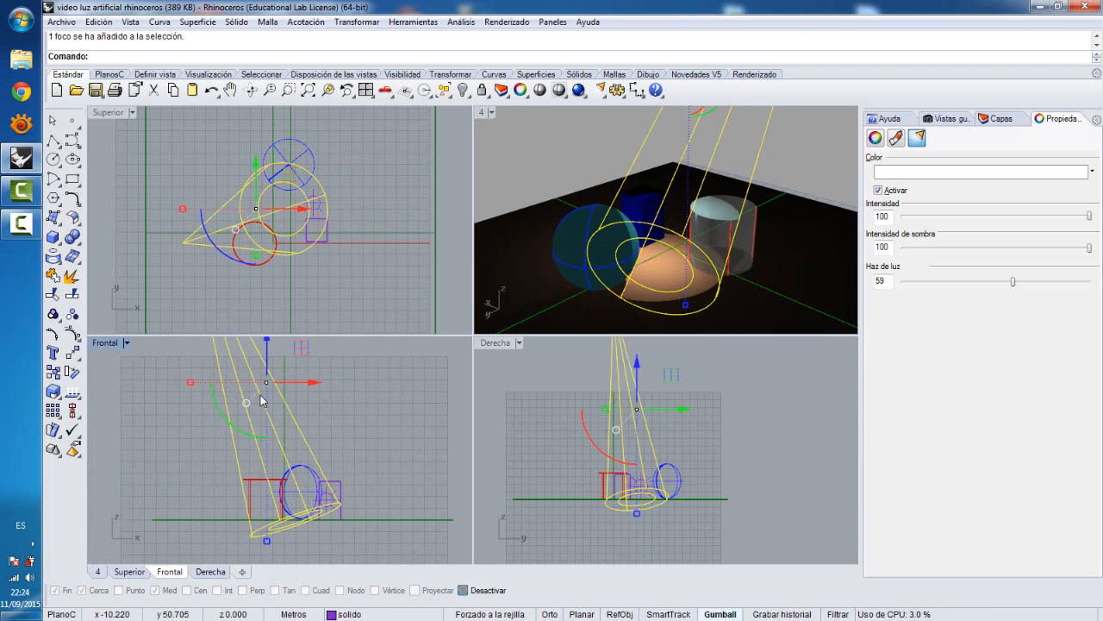
left_click_drag(288, 369, 308, 347)
scroll(336, 448, "down", 5)
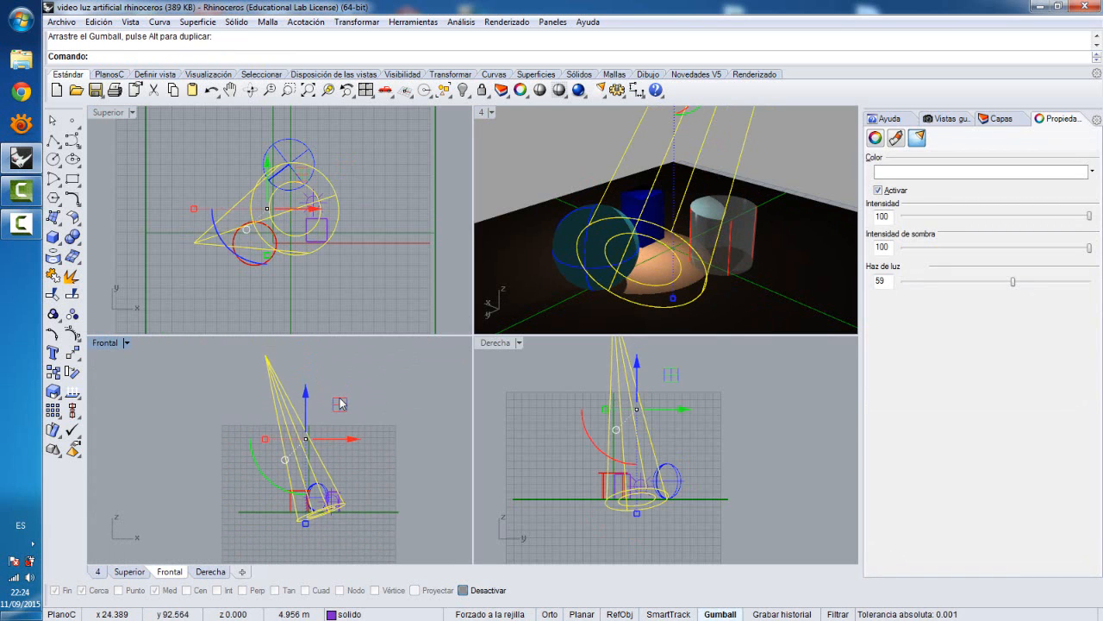
left_click_drag(339, 401, 336, 379)
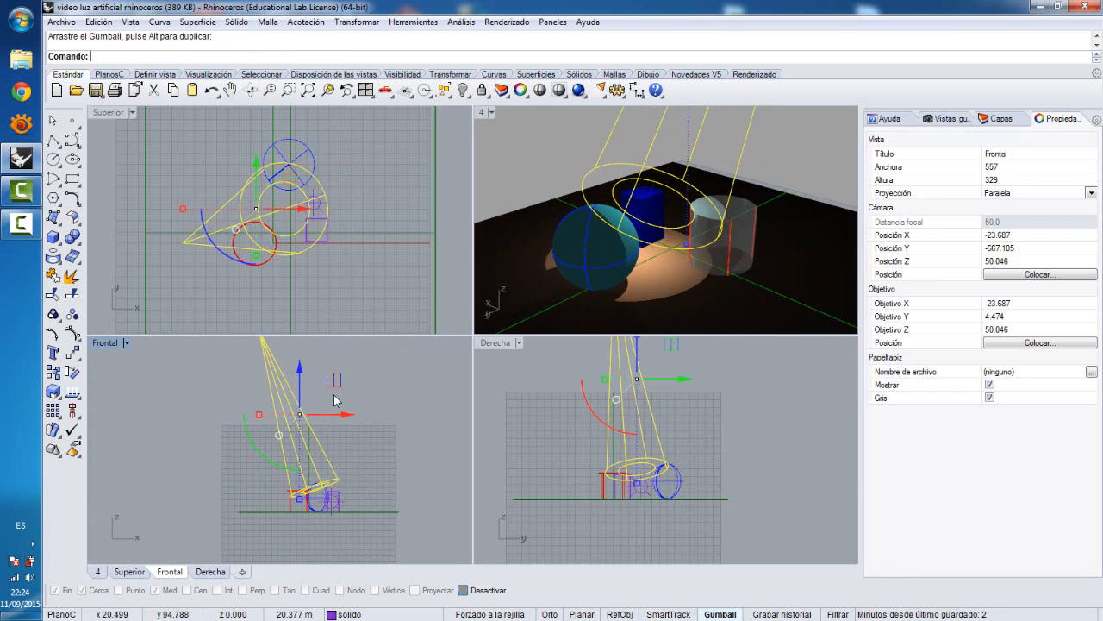
right_click_drag(651, 403, 637, 440)
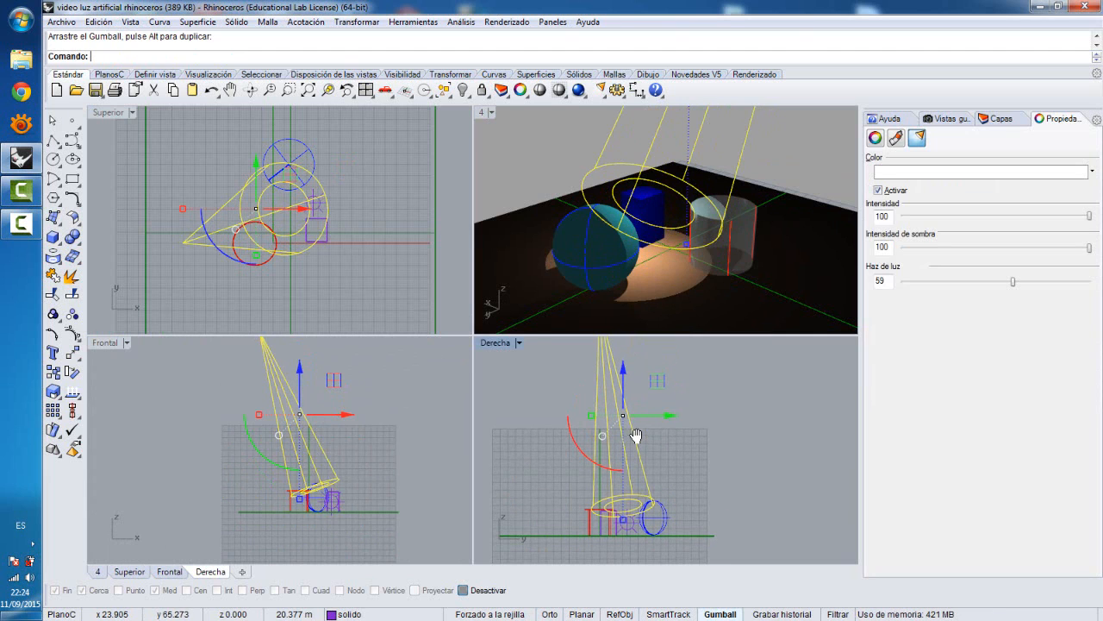
left_click_drag(661, 382, 653, 374)
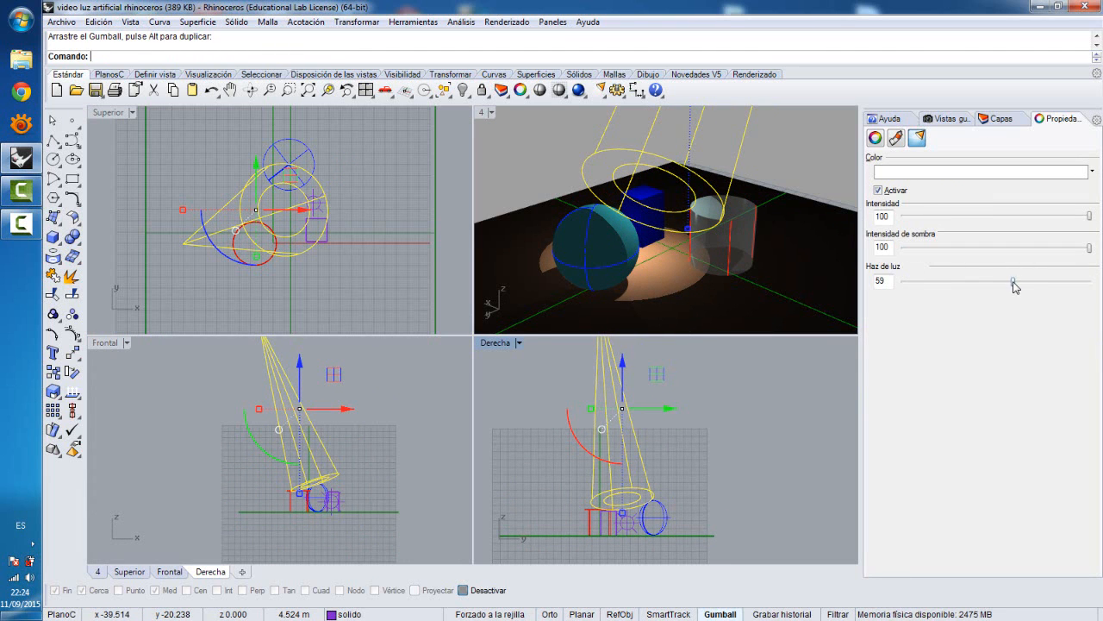
Set the raised spotlight's light beam to 54 and render the maximized perspective view.
left_click_drag(1012, 283, 1004, 283)
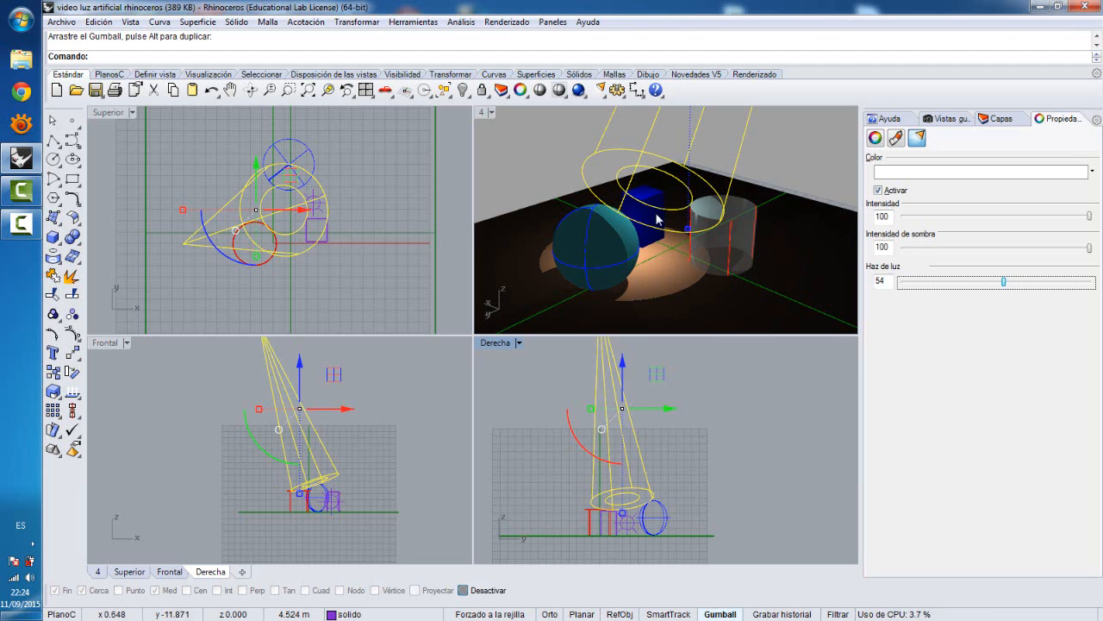
left_click(480, 115)
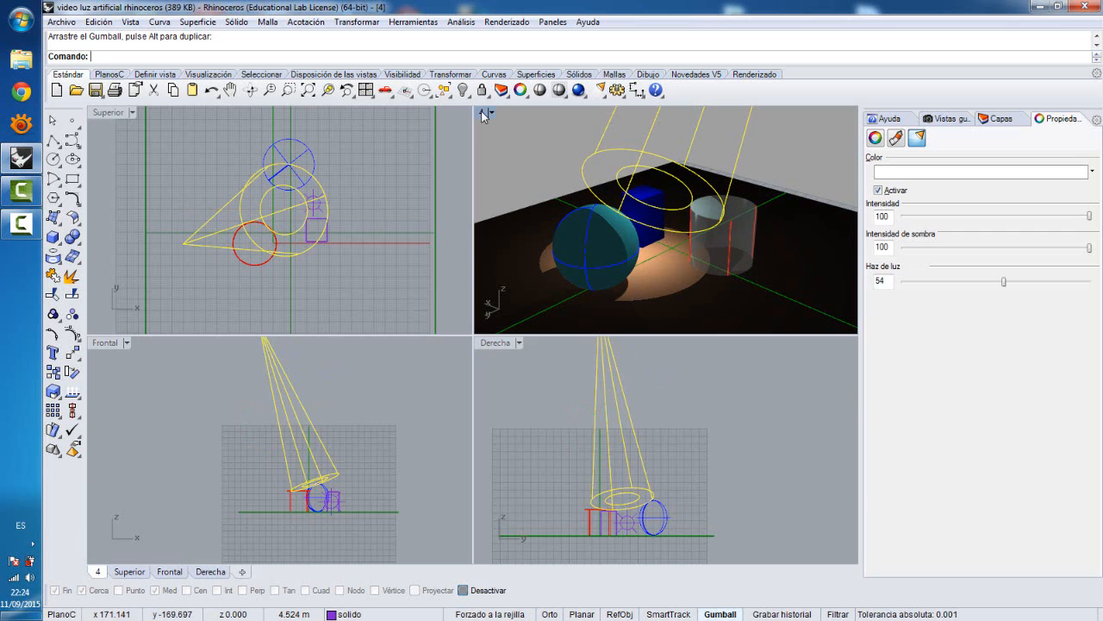
double_click(481, 114)
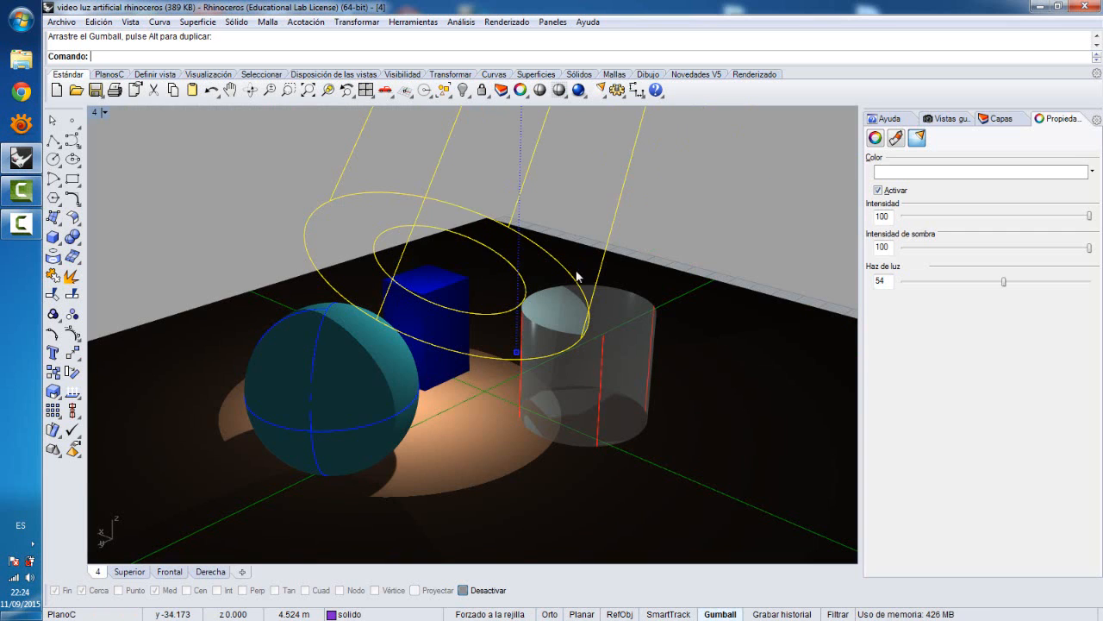
left_click(579, 89)
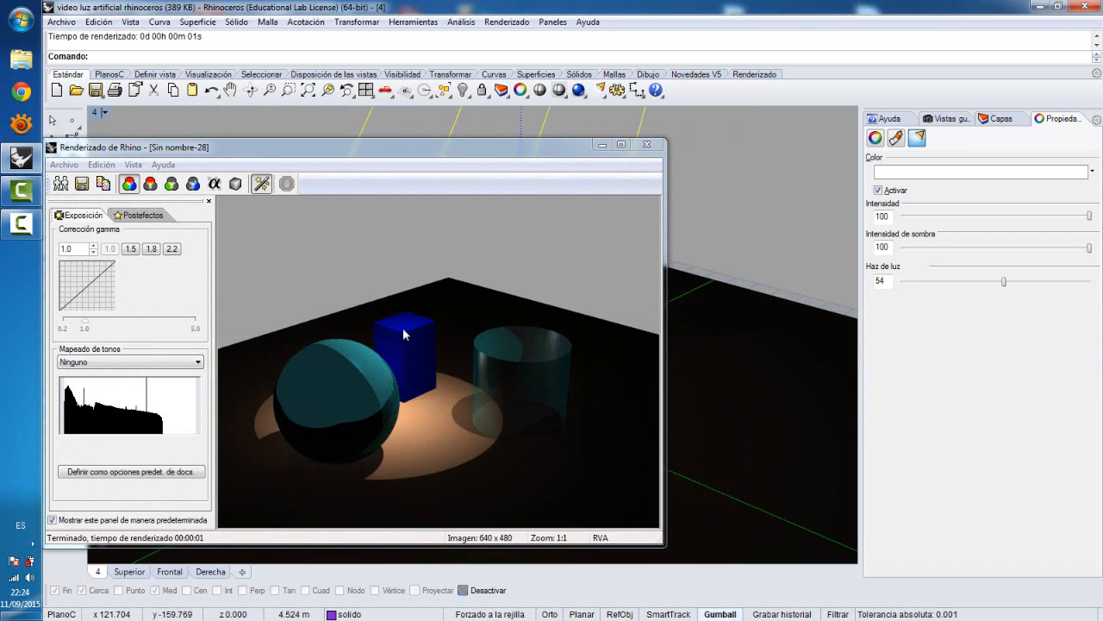
Close the current render, render the perspective view from the box's unlit side to examine its shading, and close that render.
left_click(647, 146)
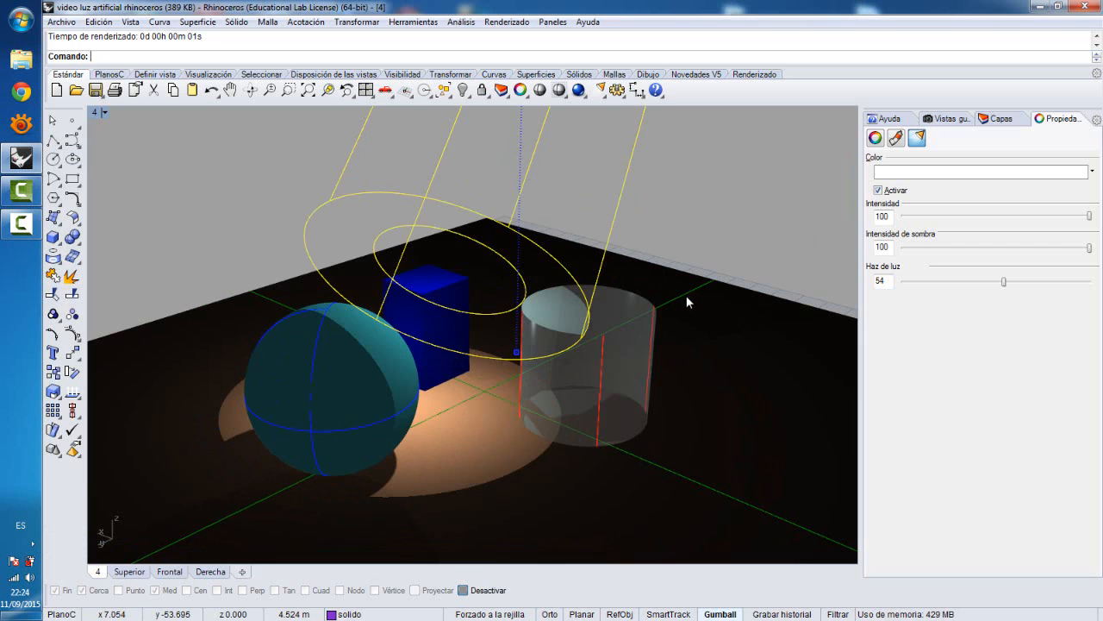
right_click_drag(687, 296, 408, 305)
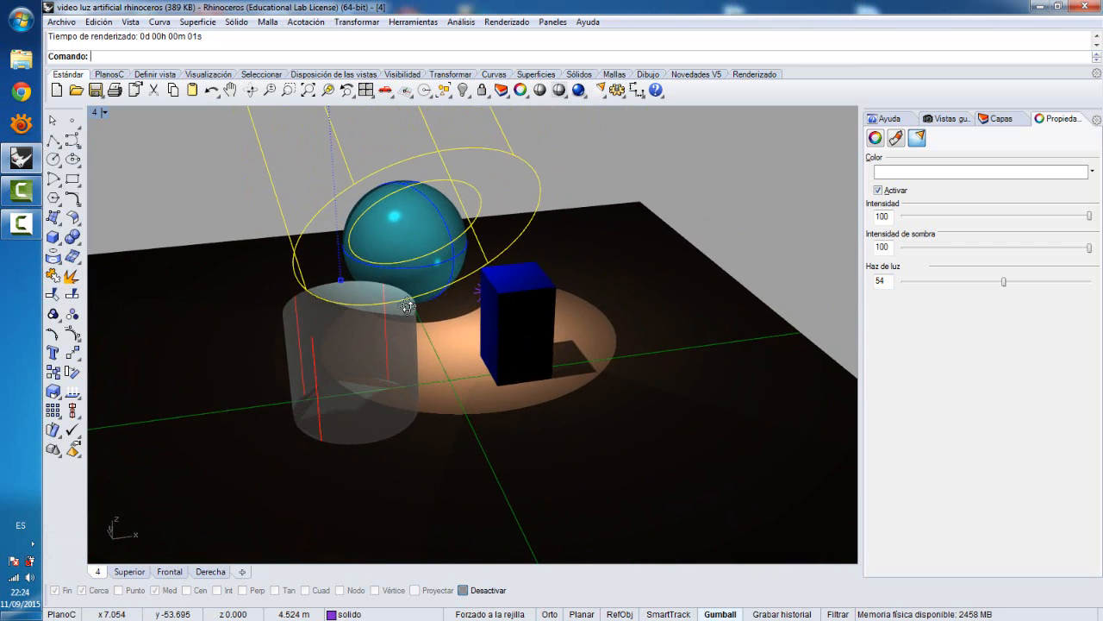
right_click_drag(578, 300, 543, 293)
left_click(578, 91)
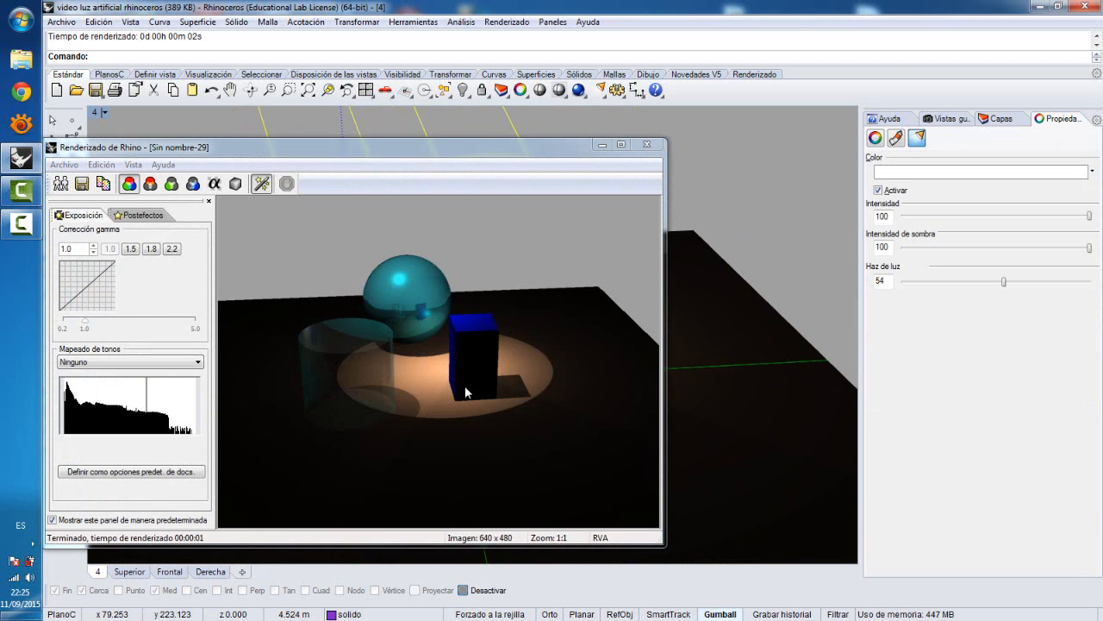
left_click(646, 144)
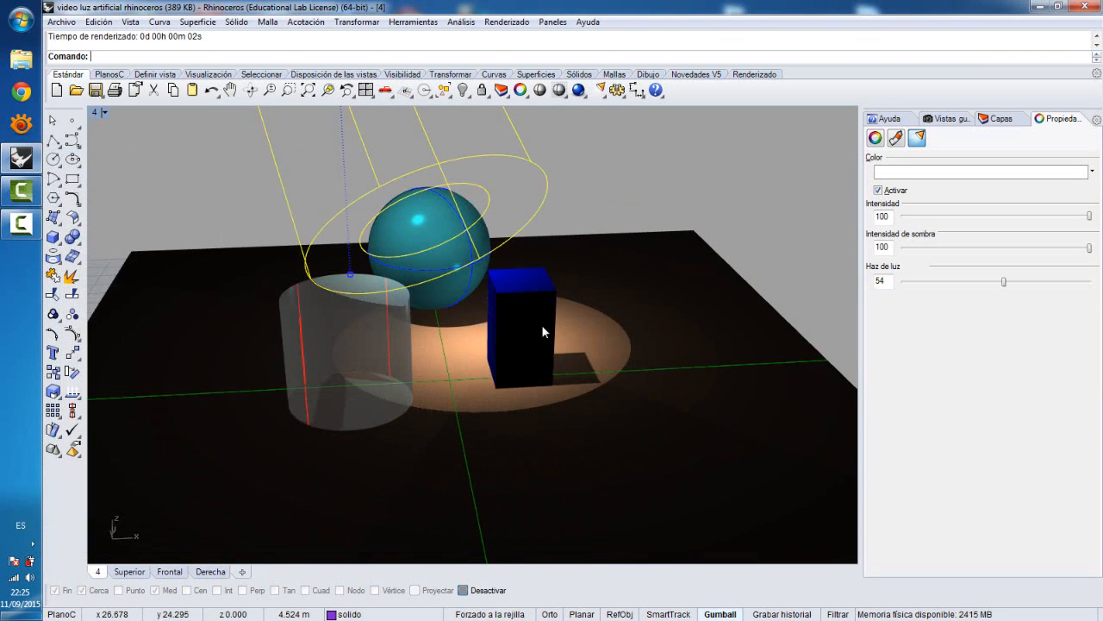
Copy the point light about 26 m along negative Y in the Superior view, to the other side of the box.
double_click(96, 112)
left_click(313, 203)
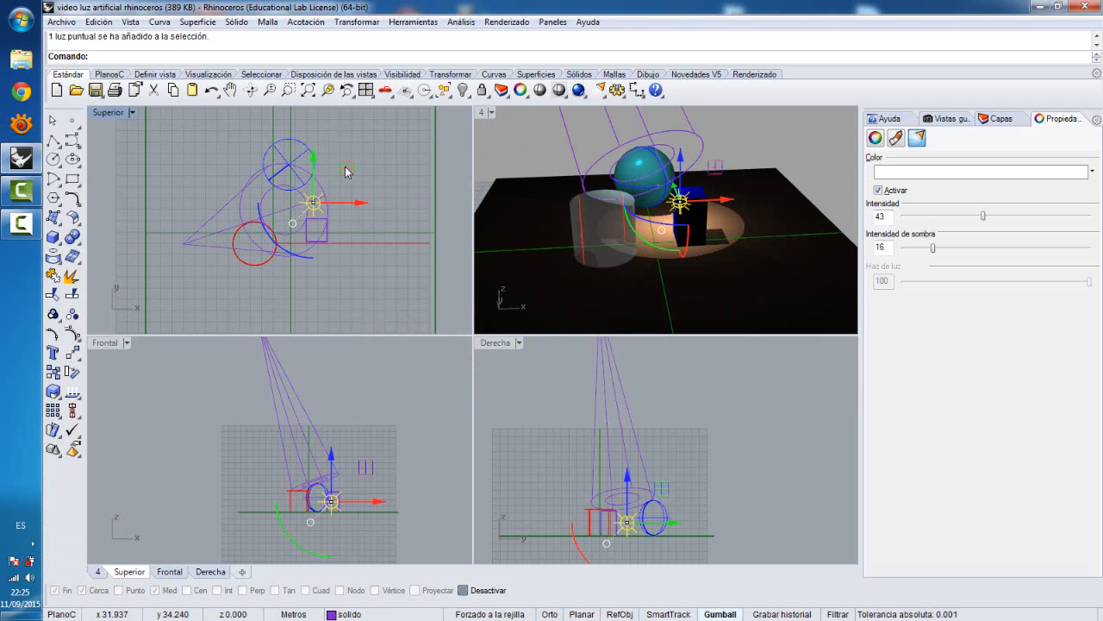
left_click_drag(343, 166, 346, 229)
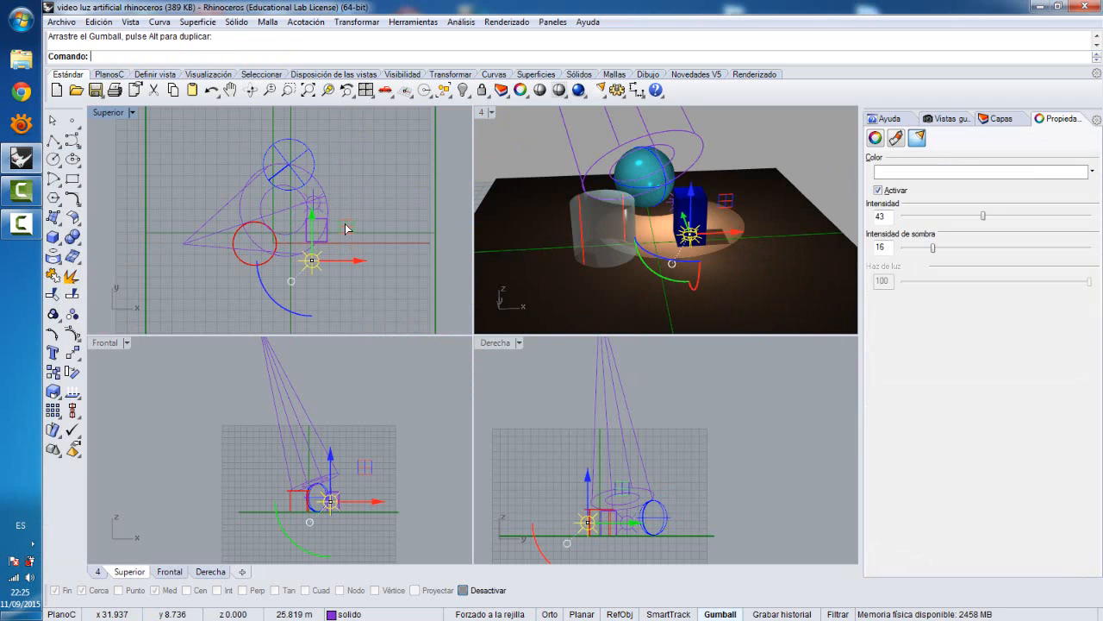
left_click(359, 199)
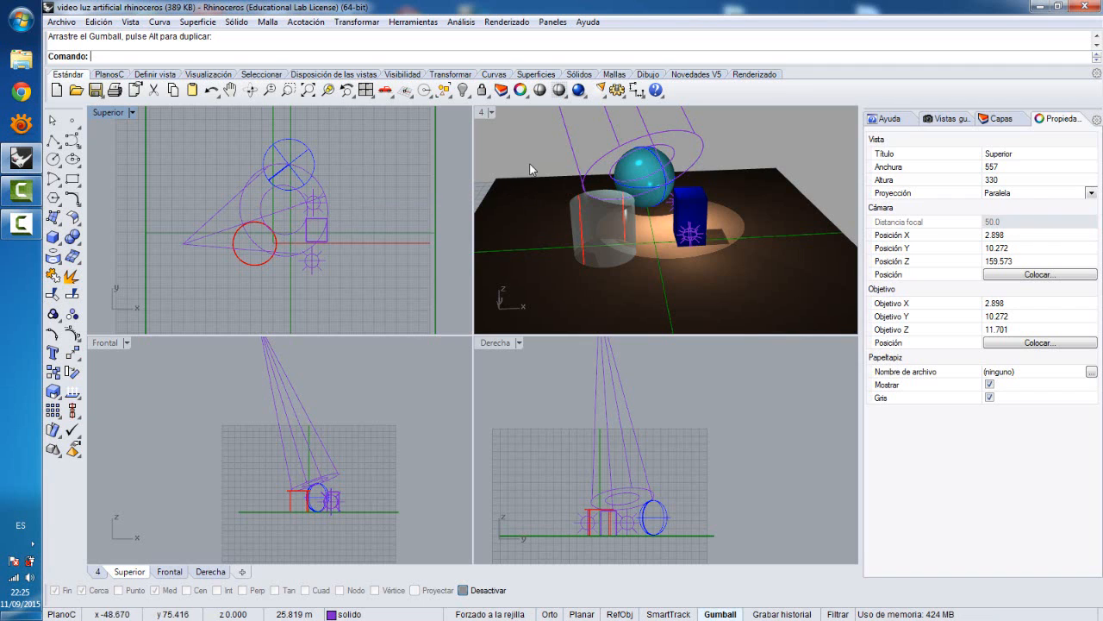
Render the maximized perspective view to examine the fill from both point lights, and close the render.
double_click(480, 111)
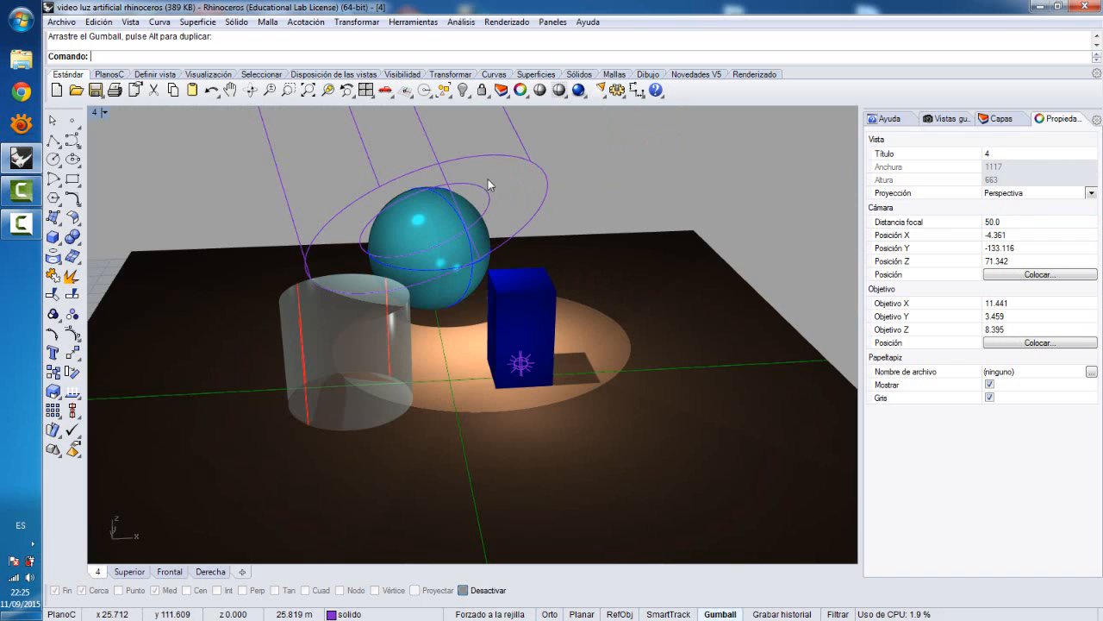
left_click(576, 97)
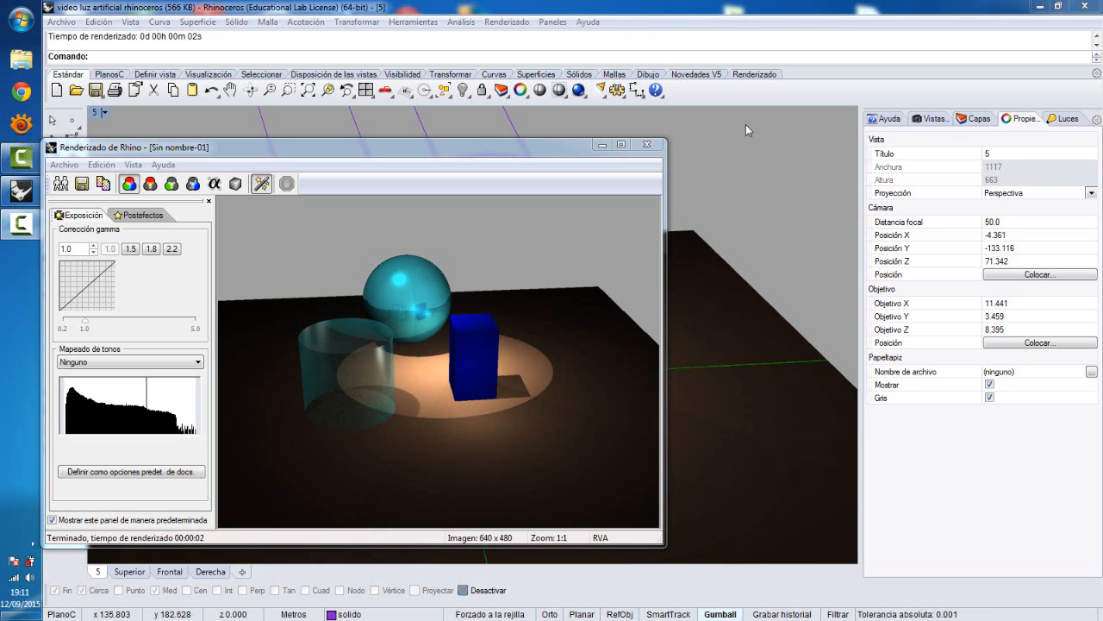
left_click(647, 144)
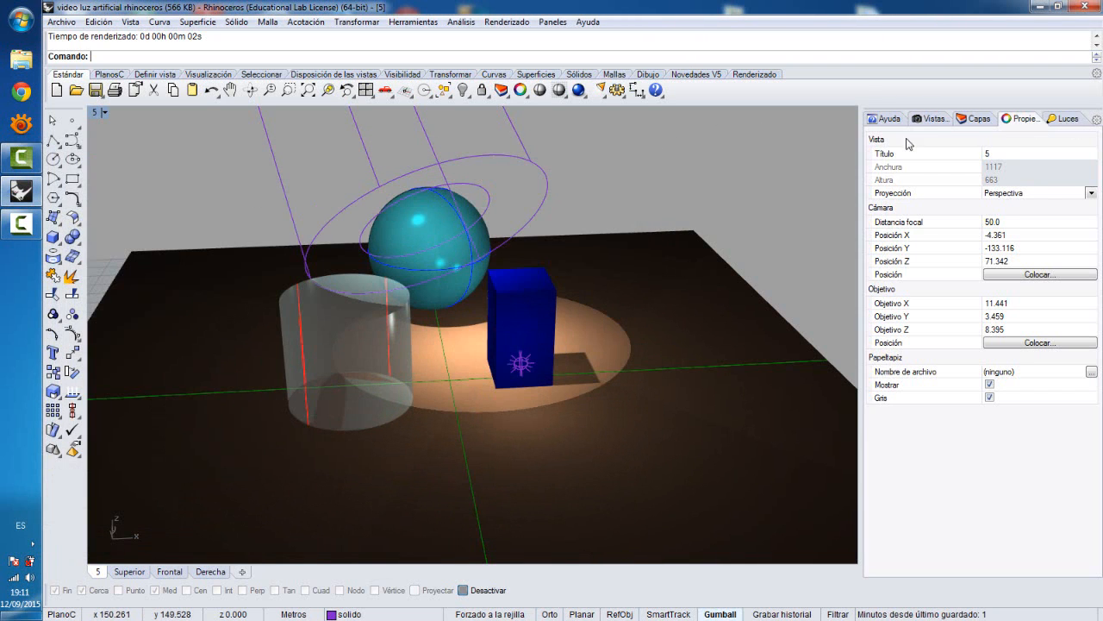
Display the list of lights (Luces) and switch off the spotlight Luz 12 and both Luz 13 point lights.
right_click(1082, 122)
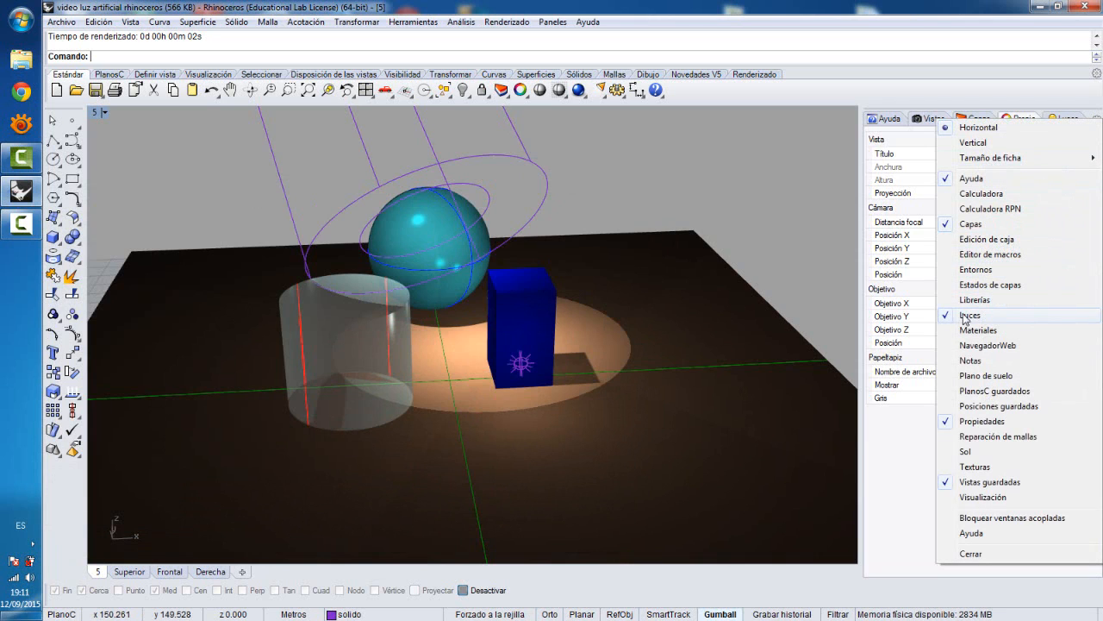
left_click(1065, 120)
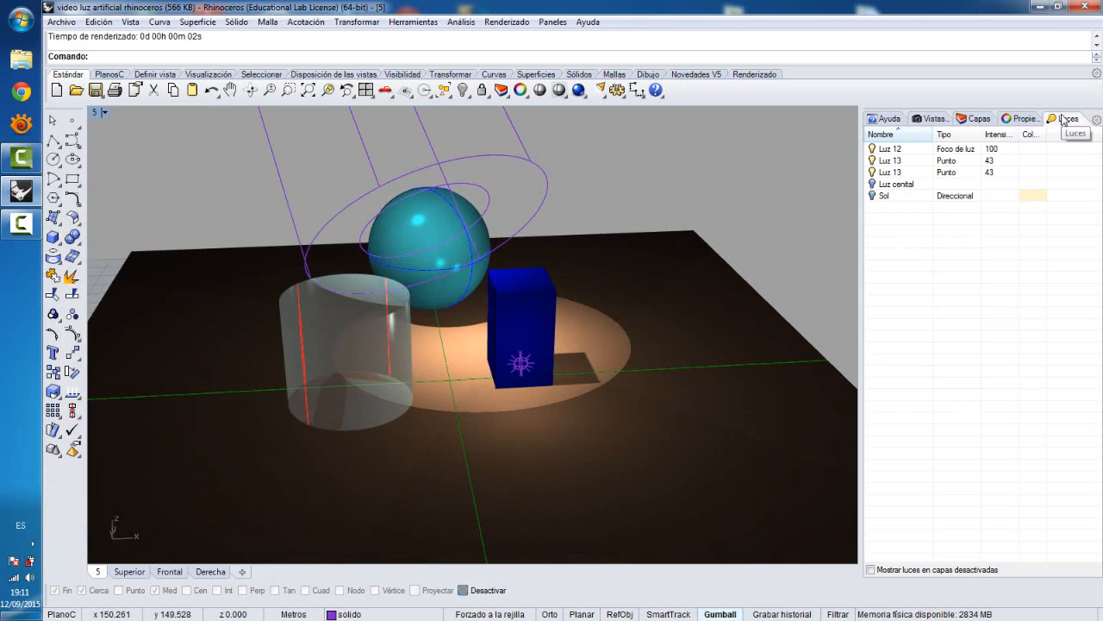
left_click(873, 149)
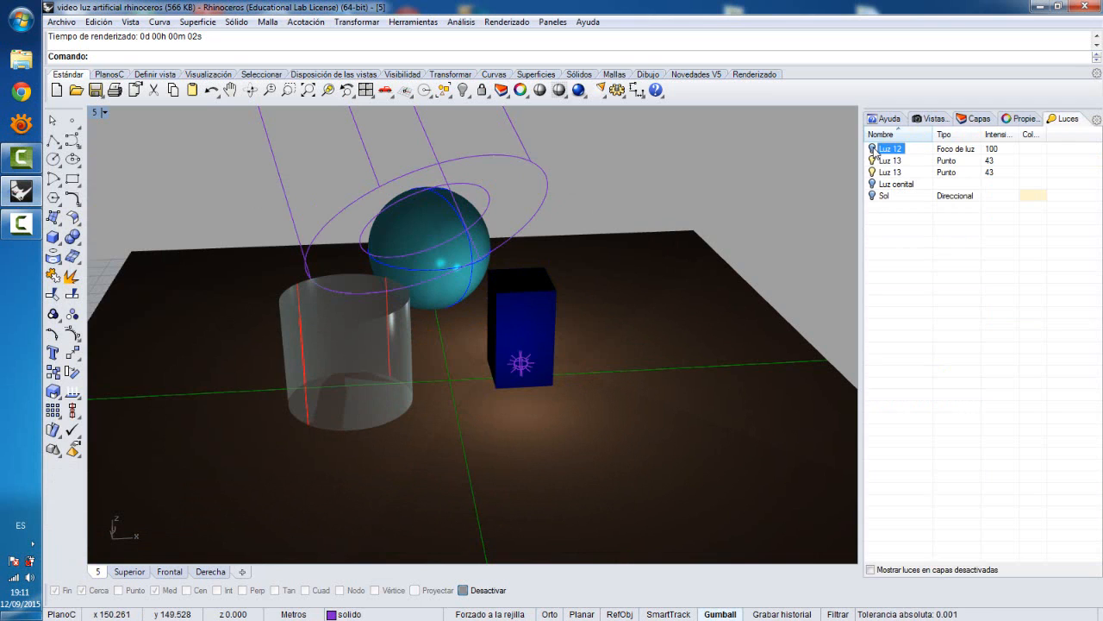
left_click(873, 149)
left_click(873, 149)
left_click(873, 149)
left_click(873, 149)
left_click(873, 161)
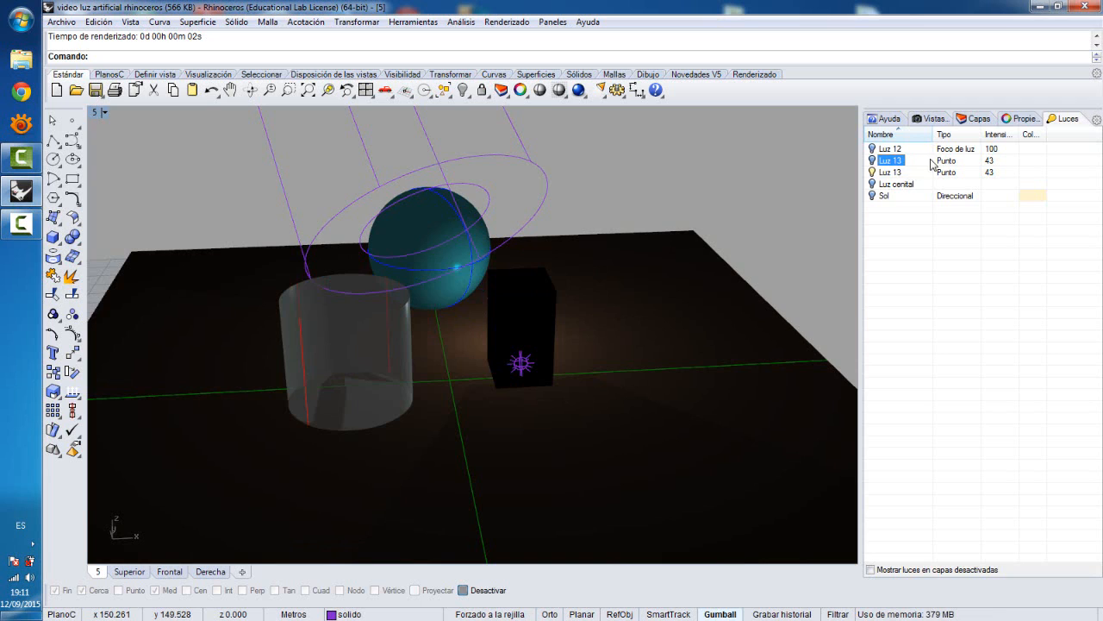
left_click(872, 173)
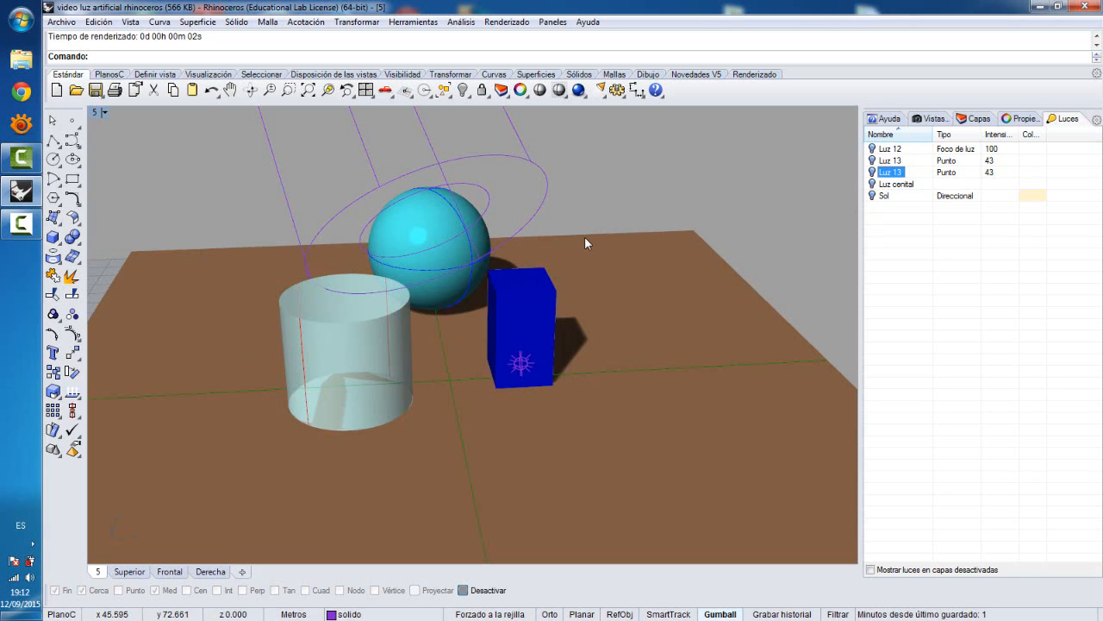
Switch the spotlight and both point lights back on, and turn all three off again.
left_click(873, 149)
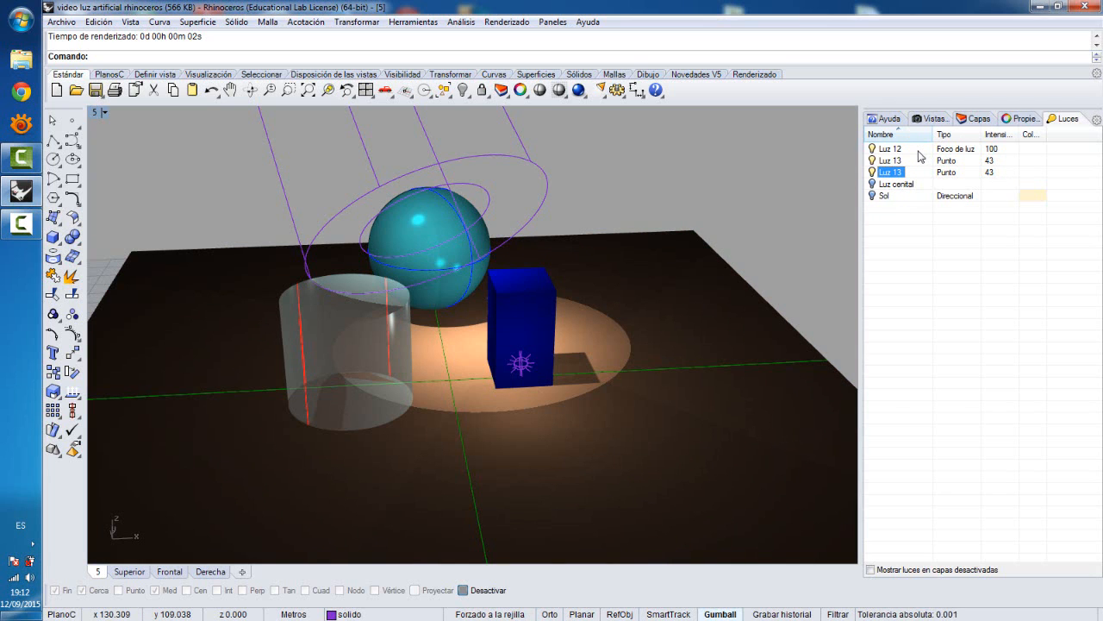
left_click(872, 172)
left_click(872, 160)
left_click(873, 148)
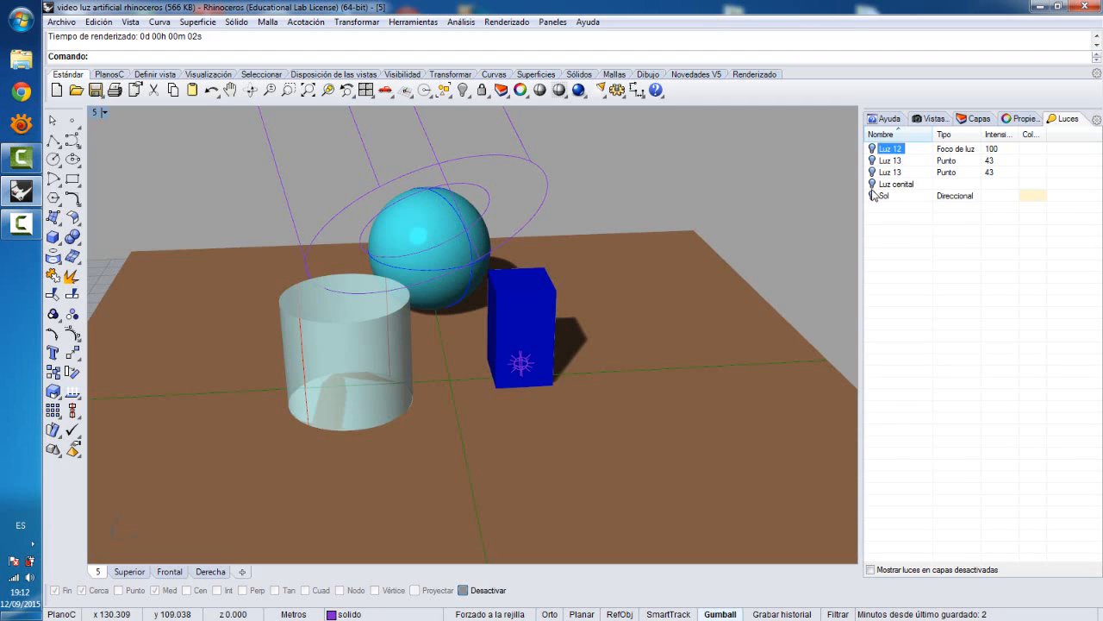
Try the sun (Sol) and the skylight (Luz cenital) separately, switching each one on and off again.
left_click(873, 196)
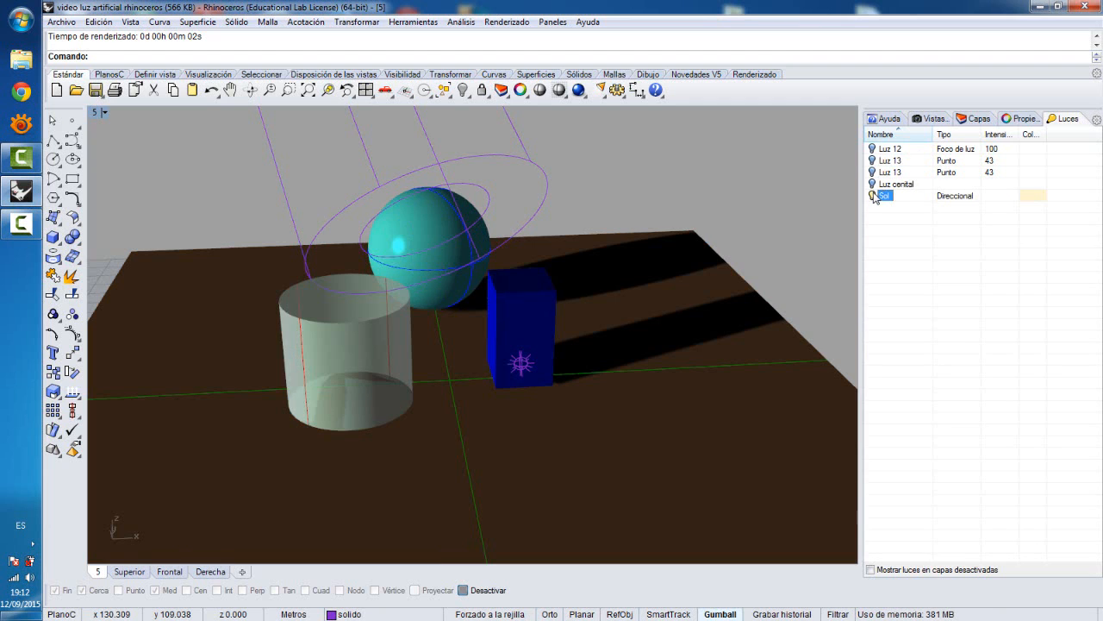
left_click(872, 196)
left_click(873, 184)
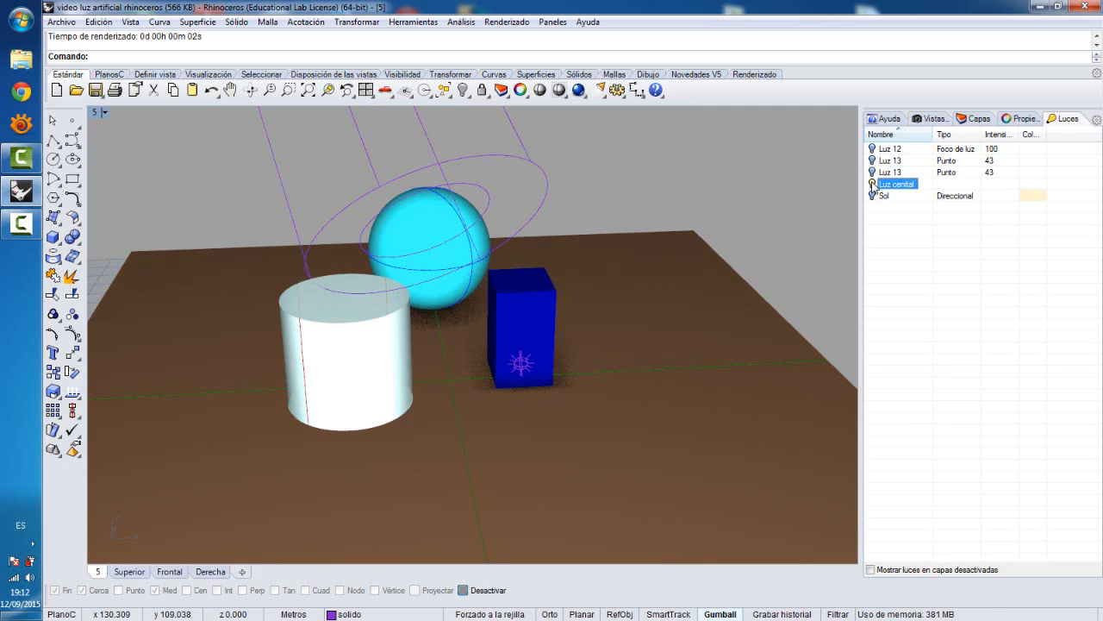
left_click(872, 184)
left_click(872, 196)
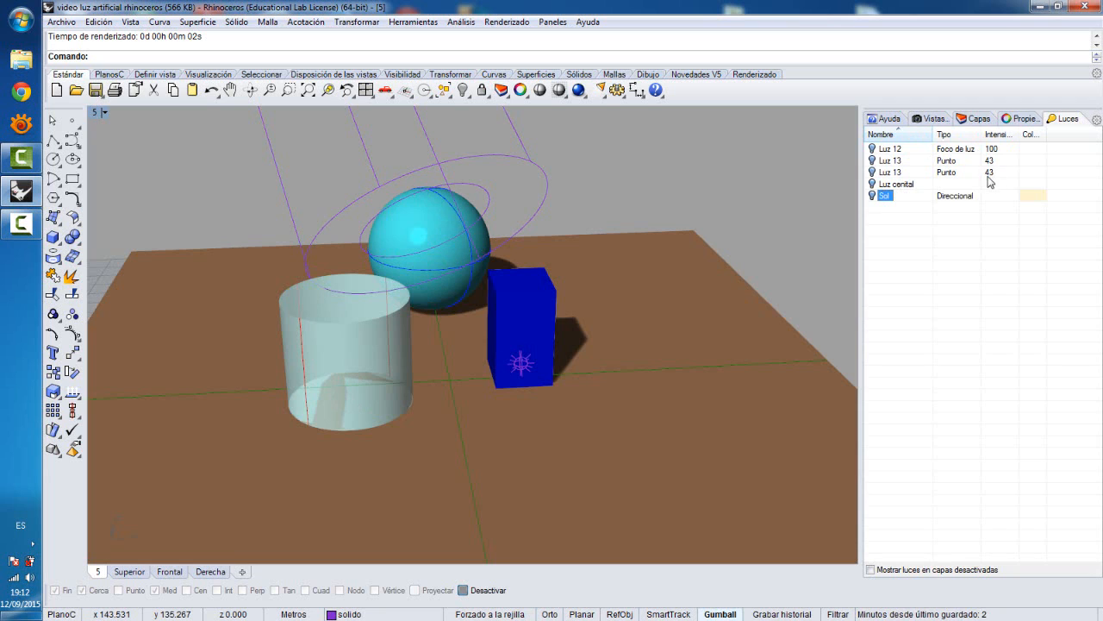
Switch on the spotlight Luz 12 and both Luz 13 point lights.
left_click(872, 149)
left_click(872, 161)
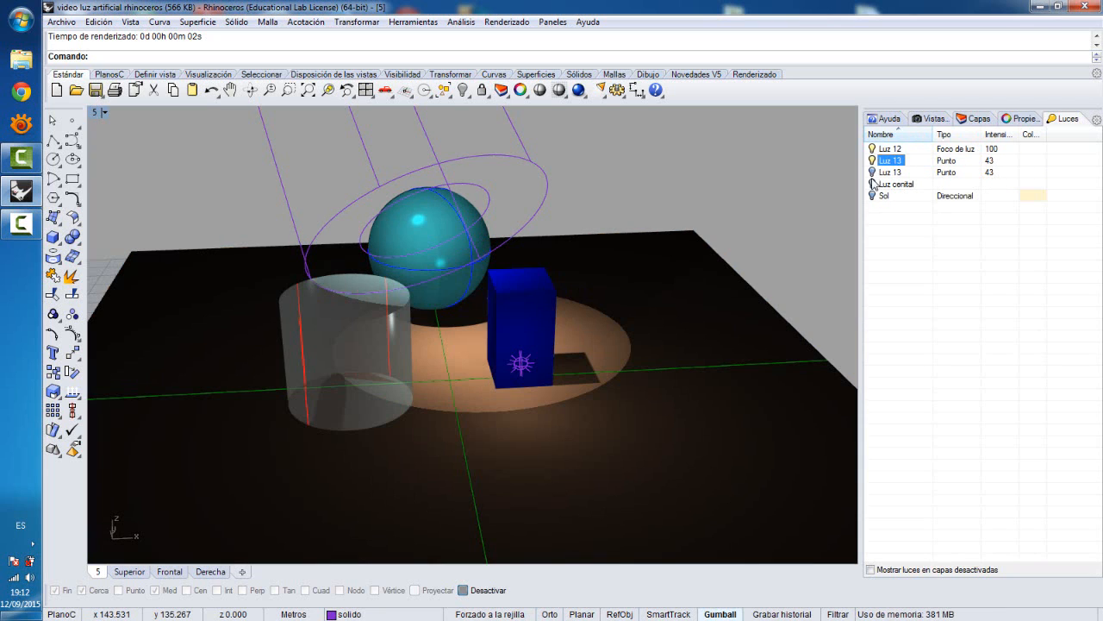
left_click(873, 172)
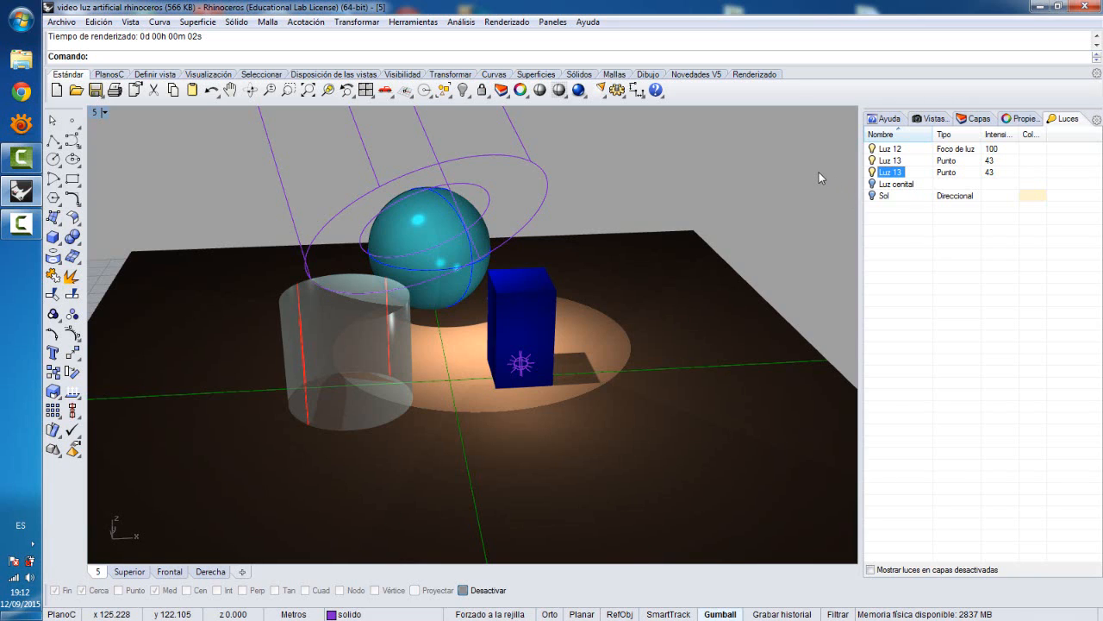